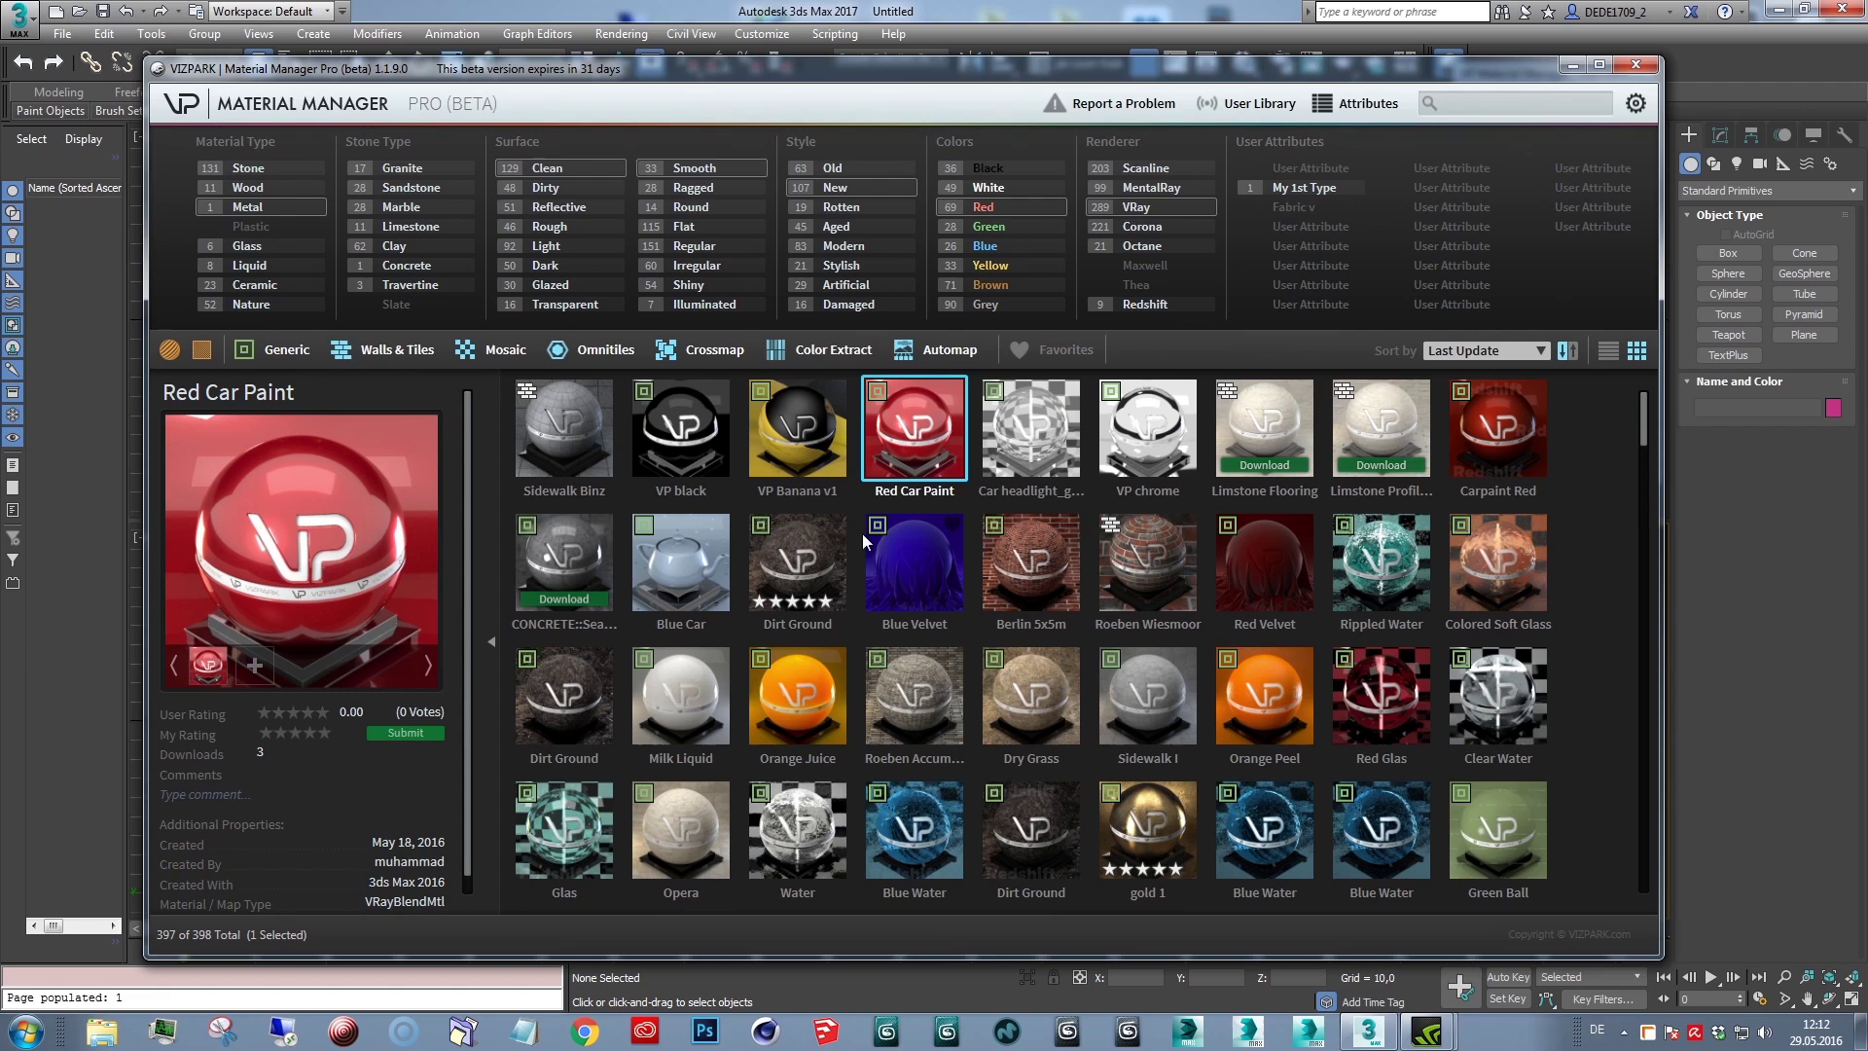
Try the Blue, Flat, Clay and Red library filters, then clear all filters.
mouse_move(1278, 715)
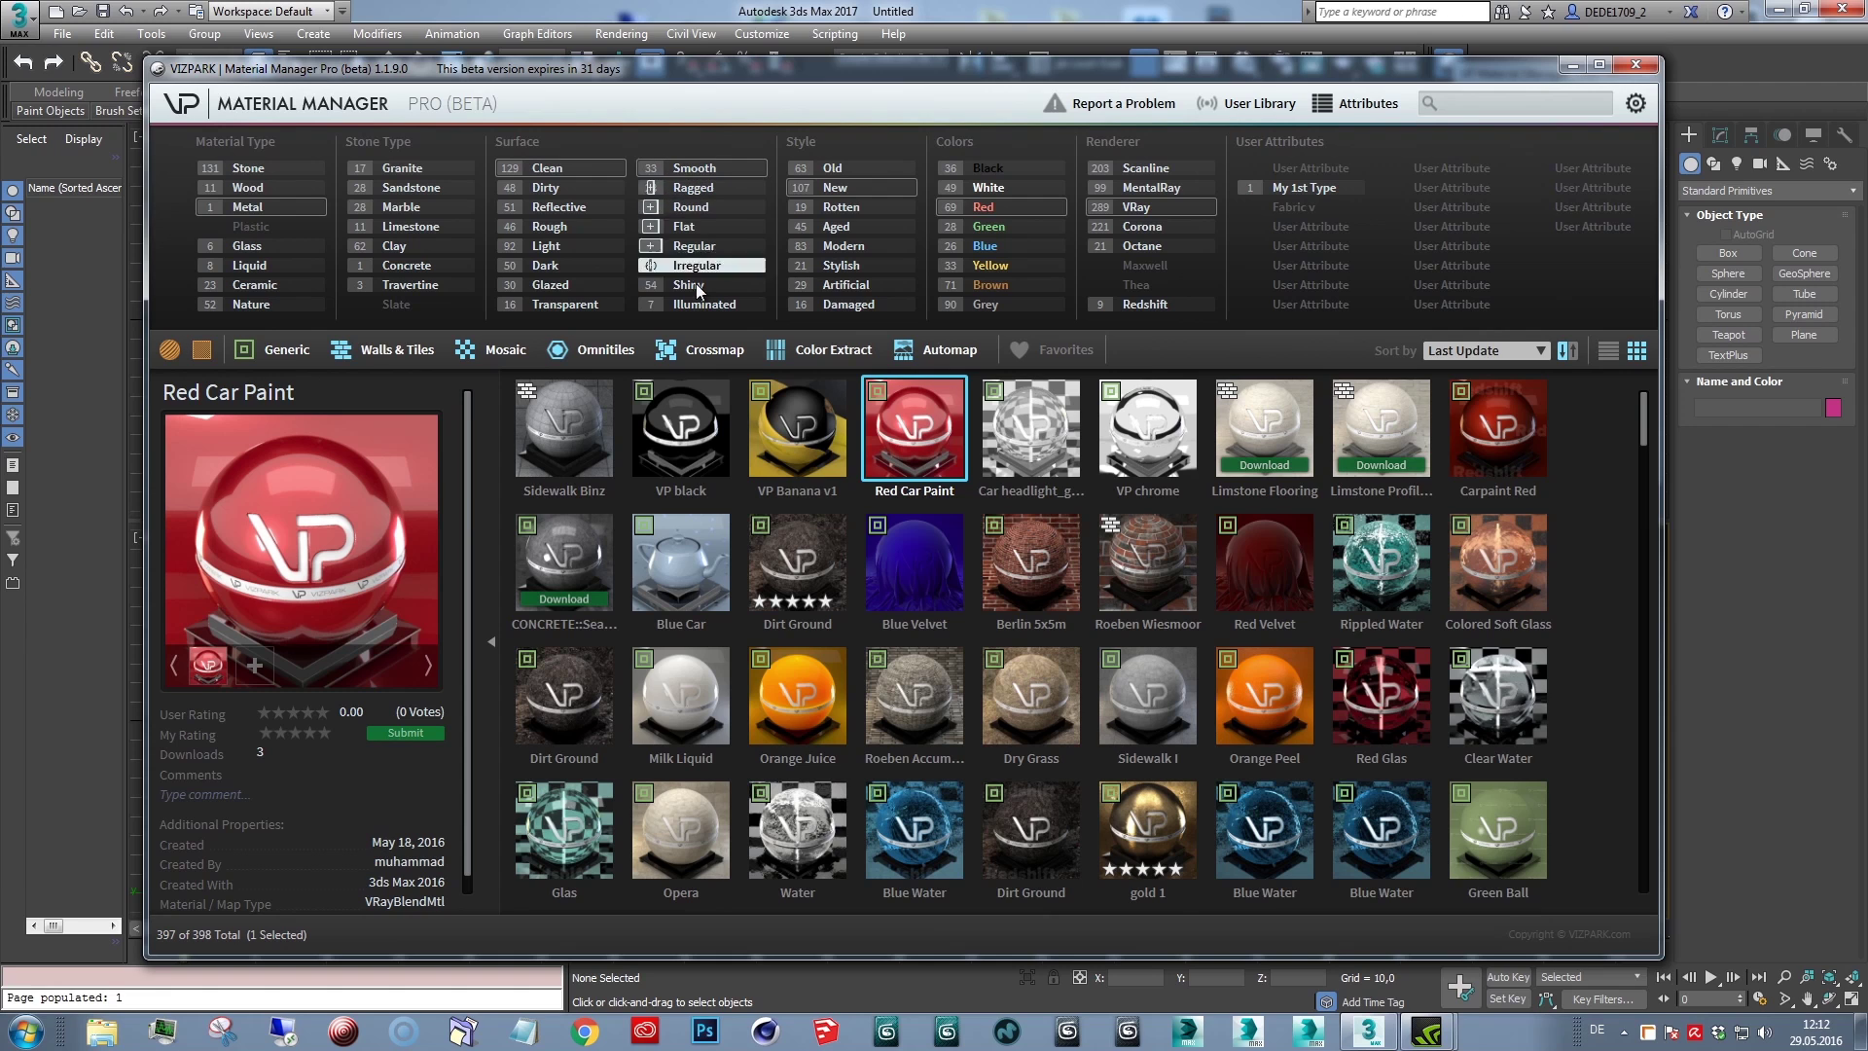
click(997, 247)
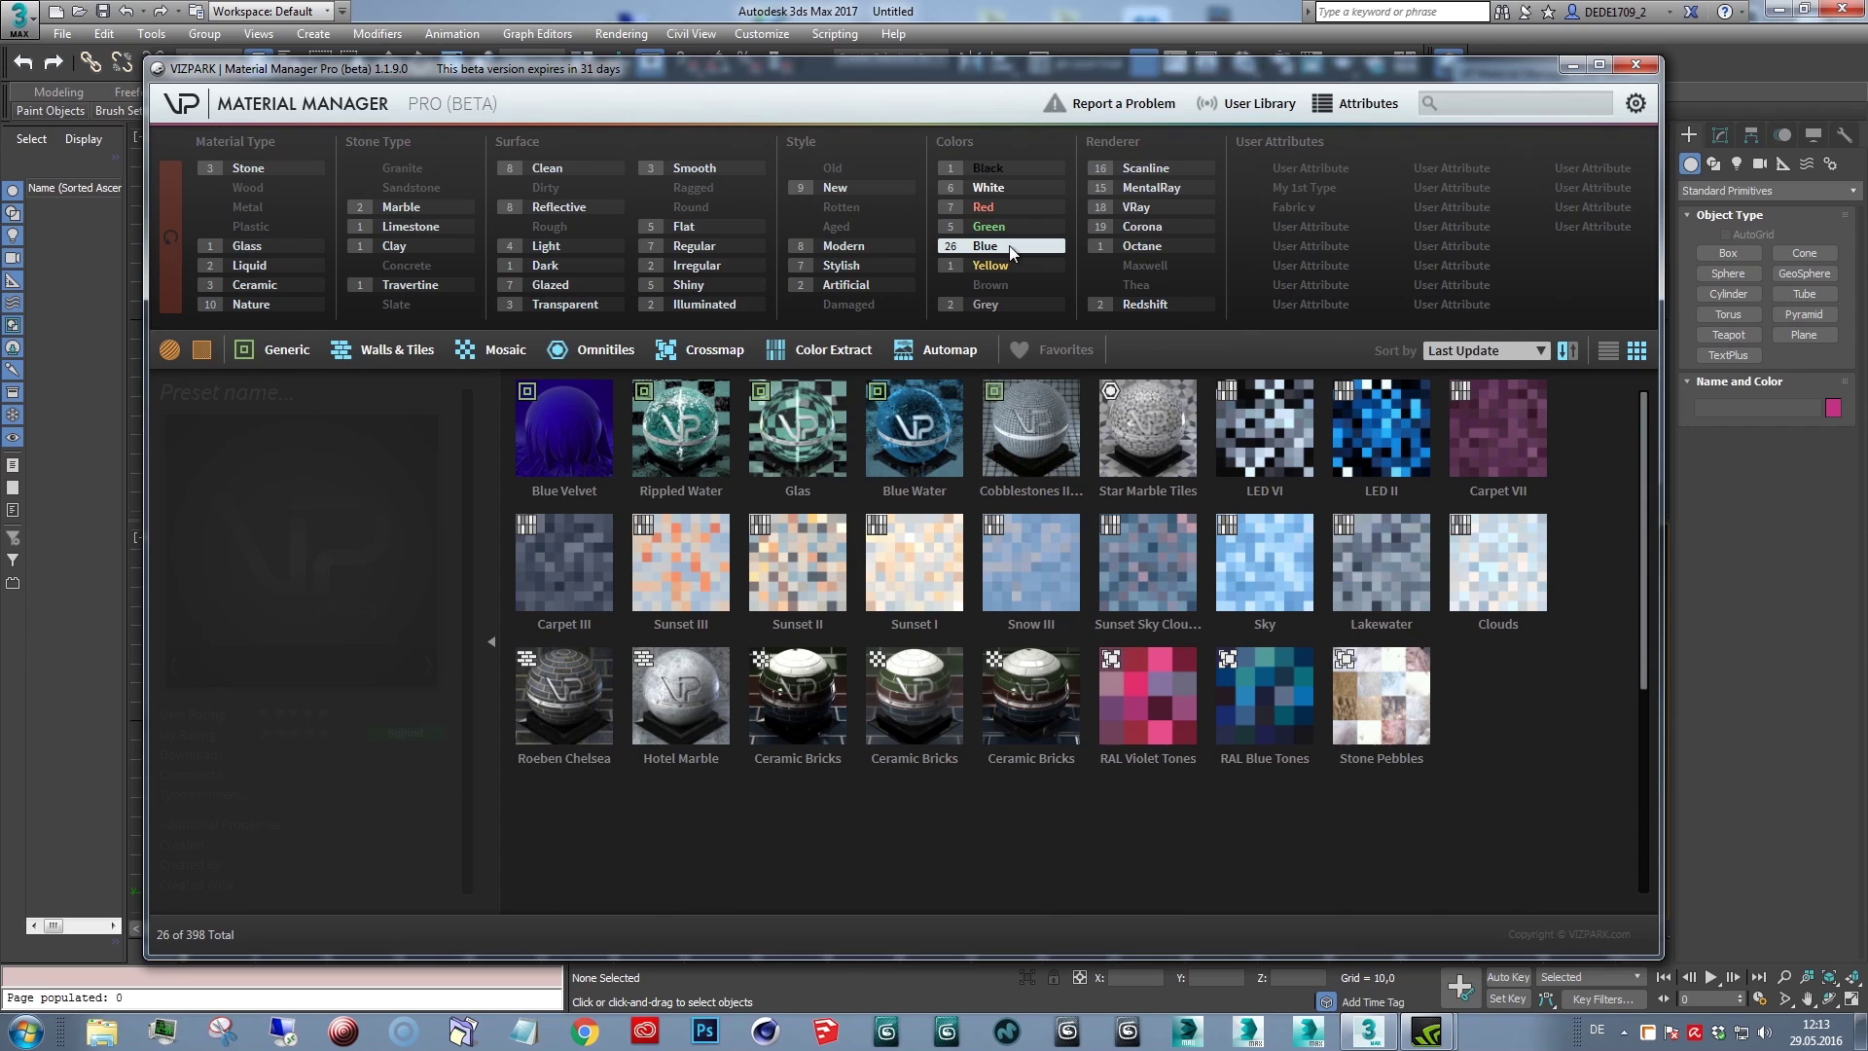
click(1008, 245)
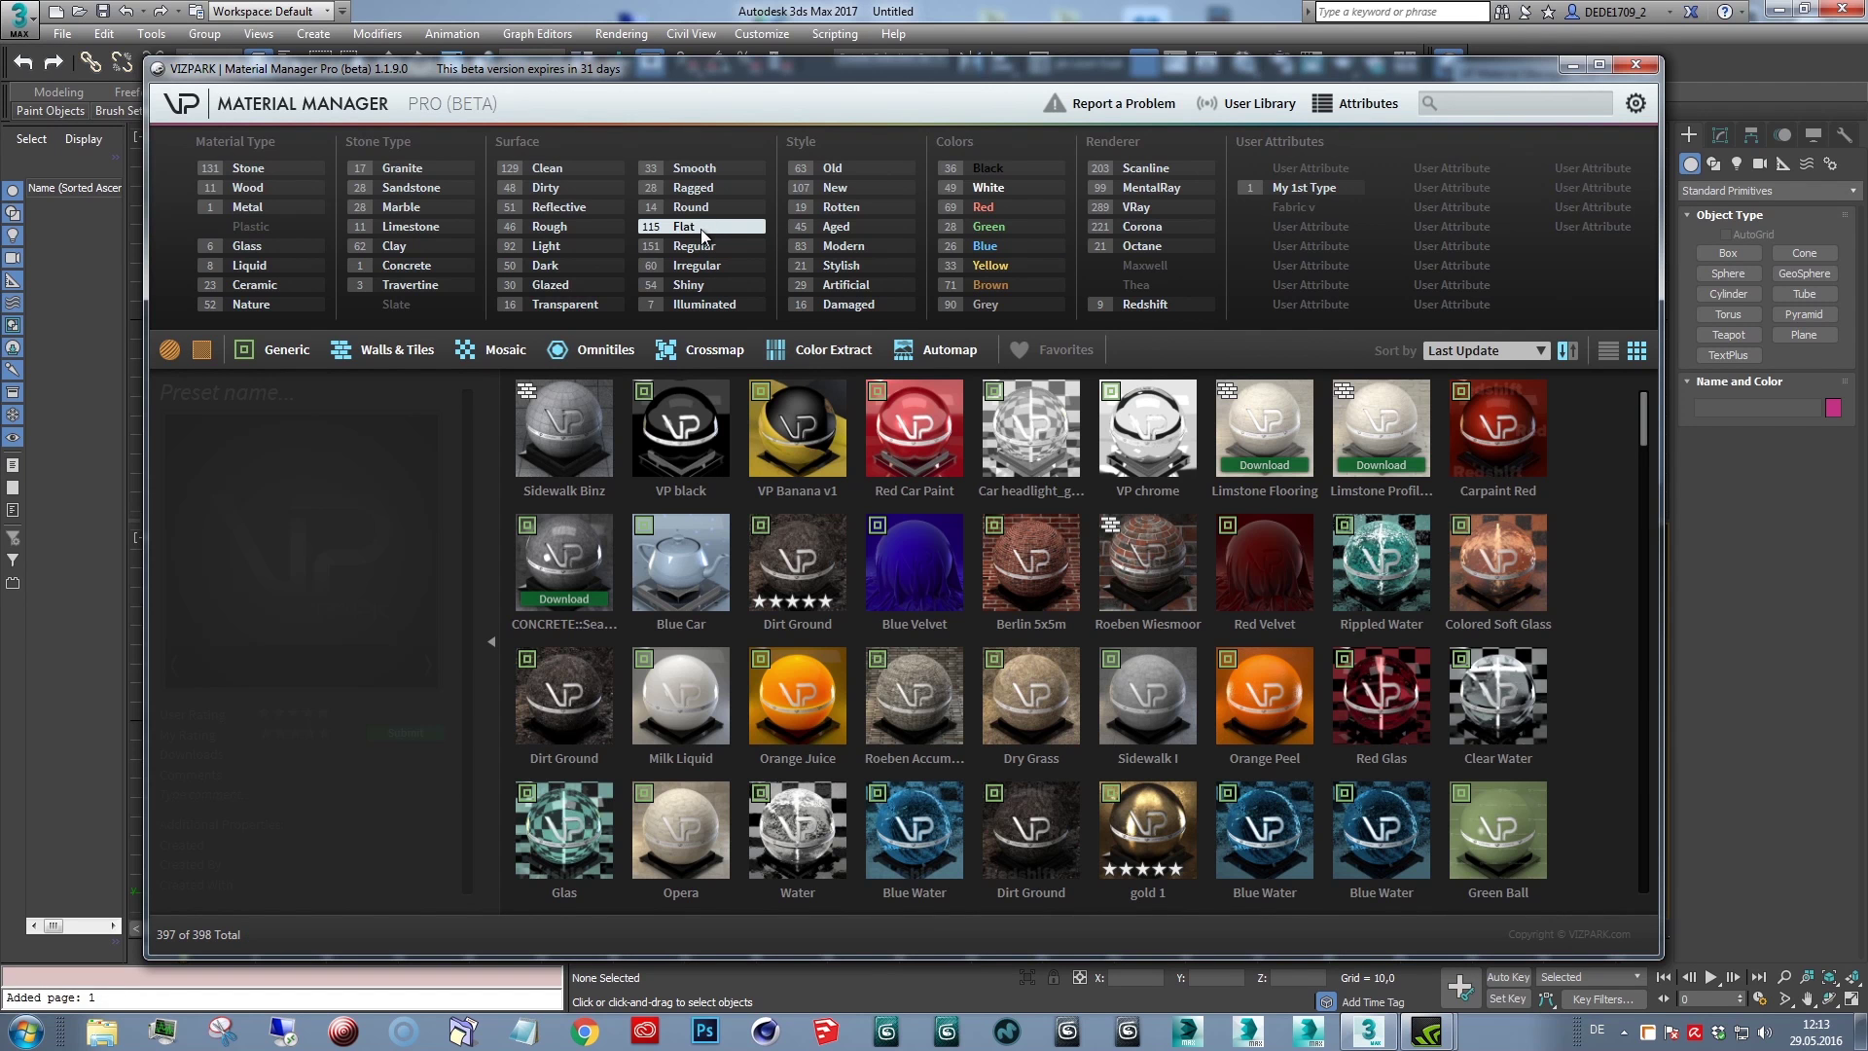
click(701, 230)
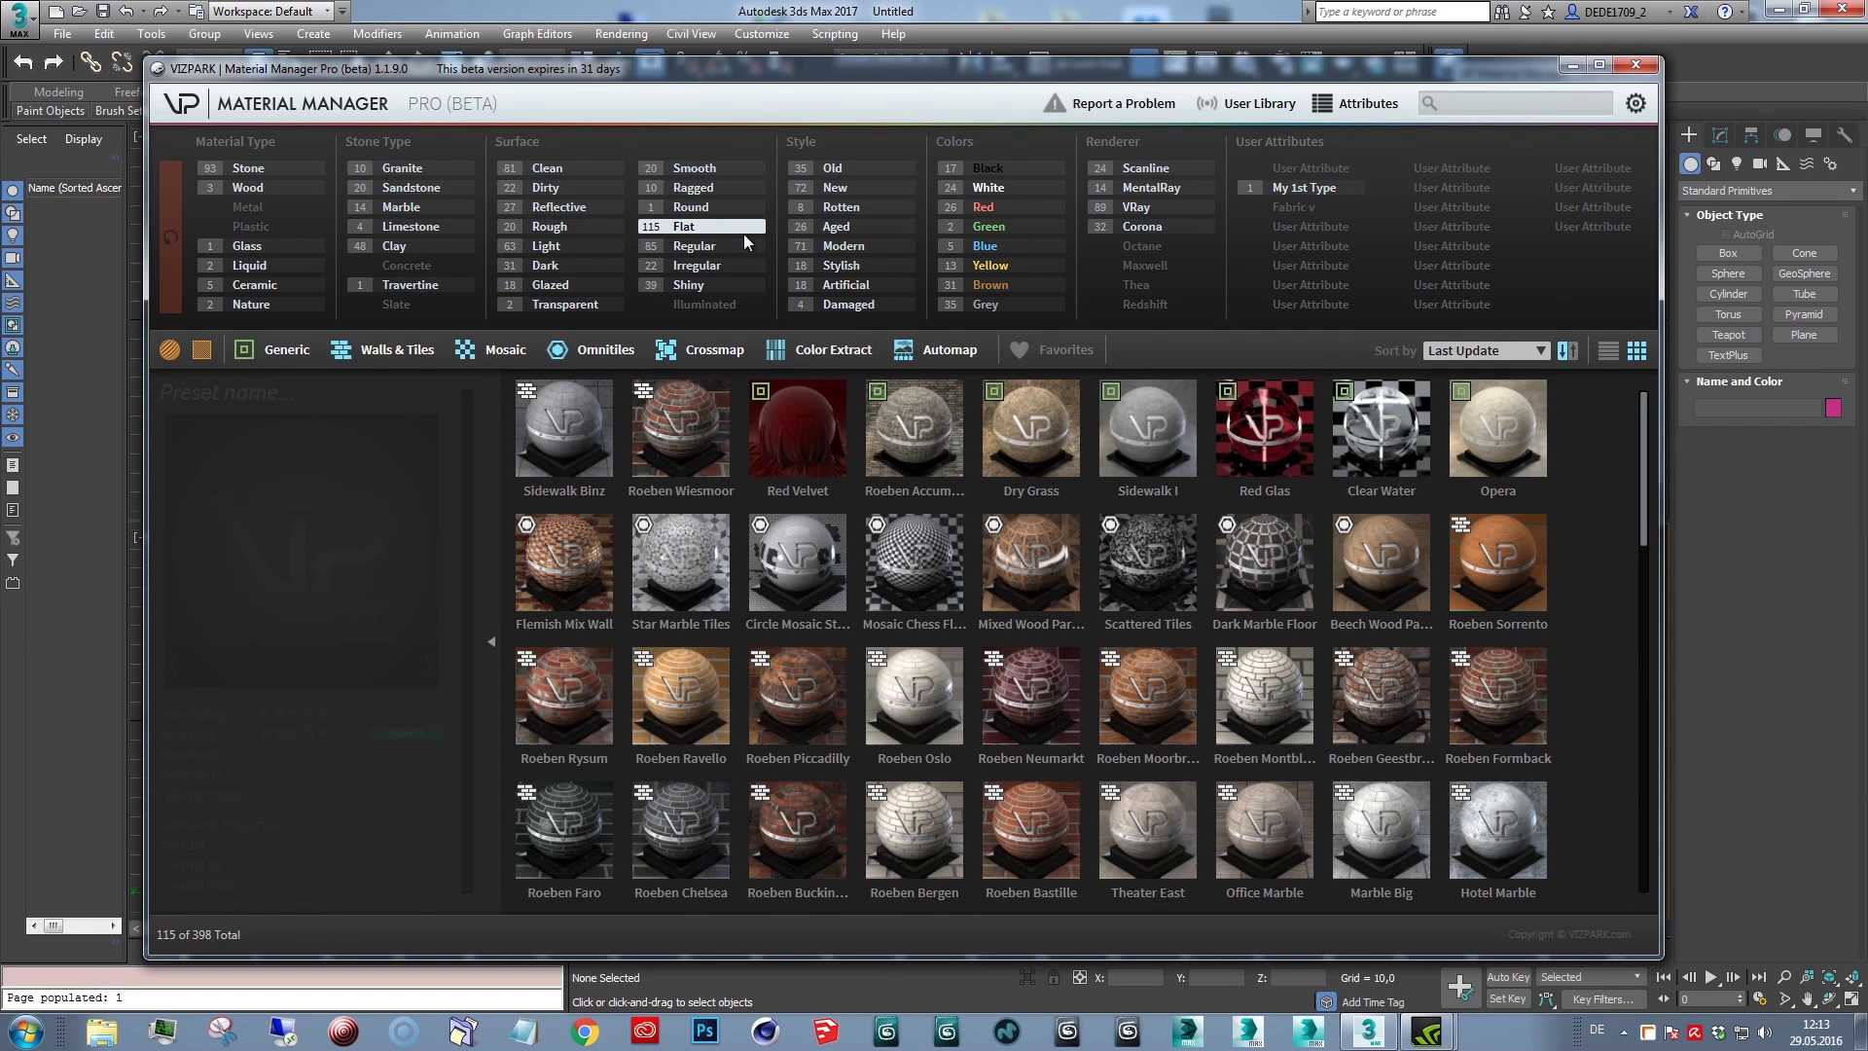
click(395, 245)
click(984, 207)
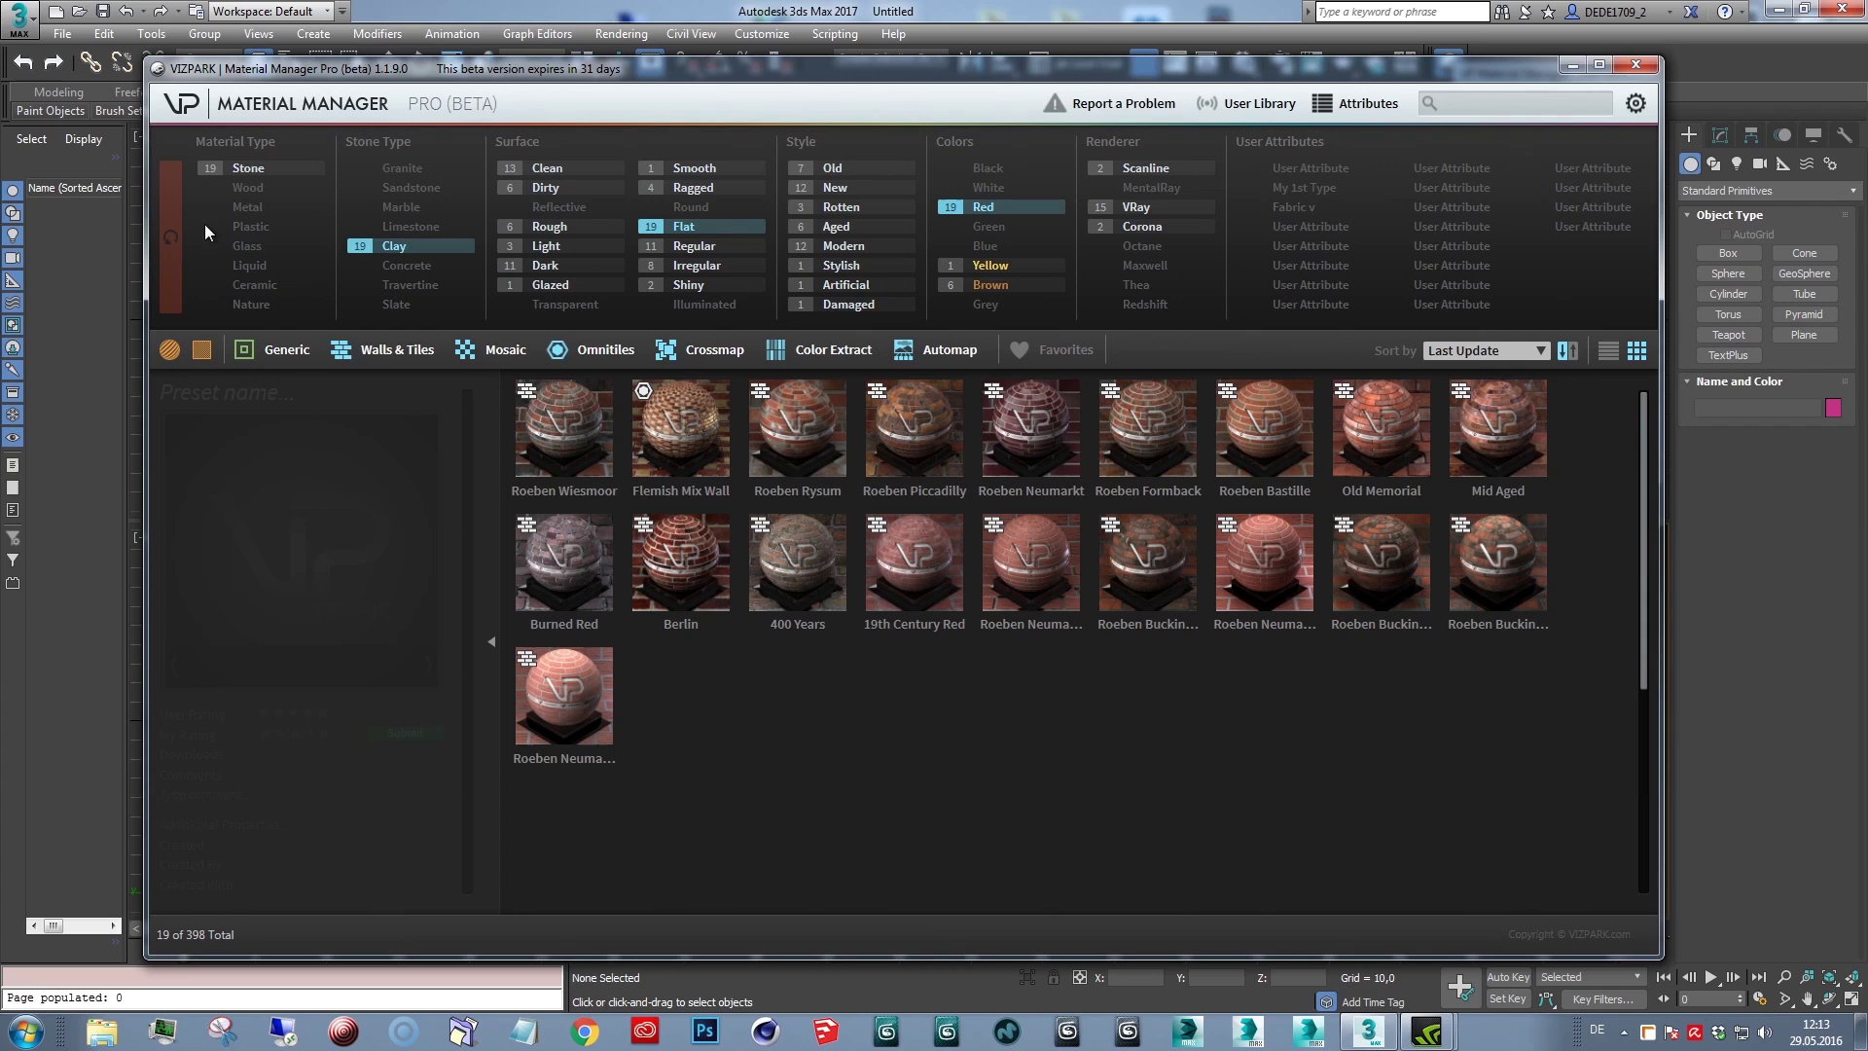
click(173, 235)
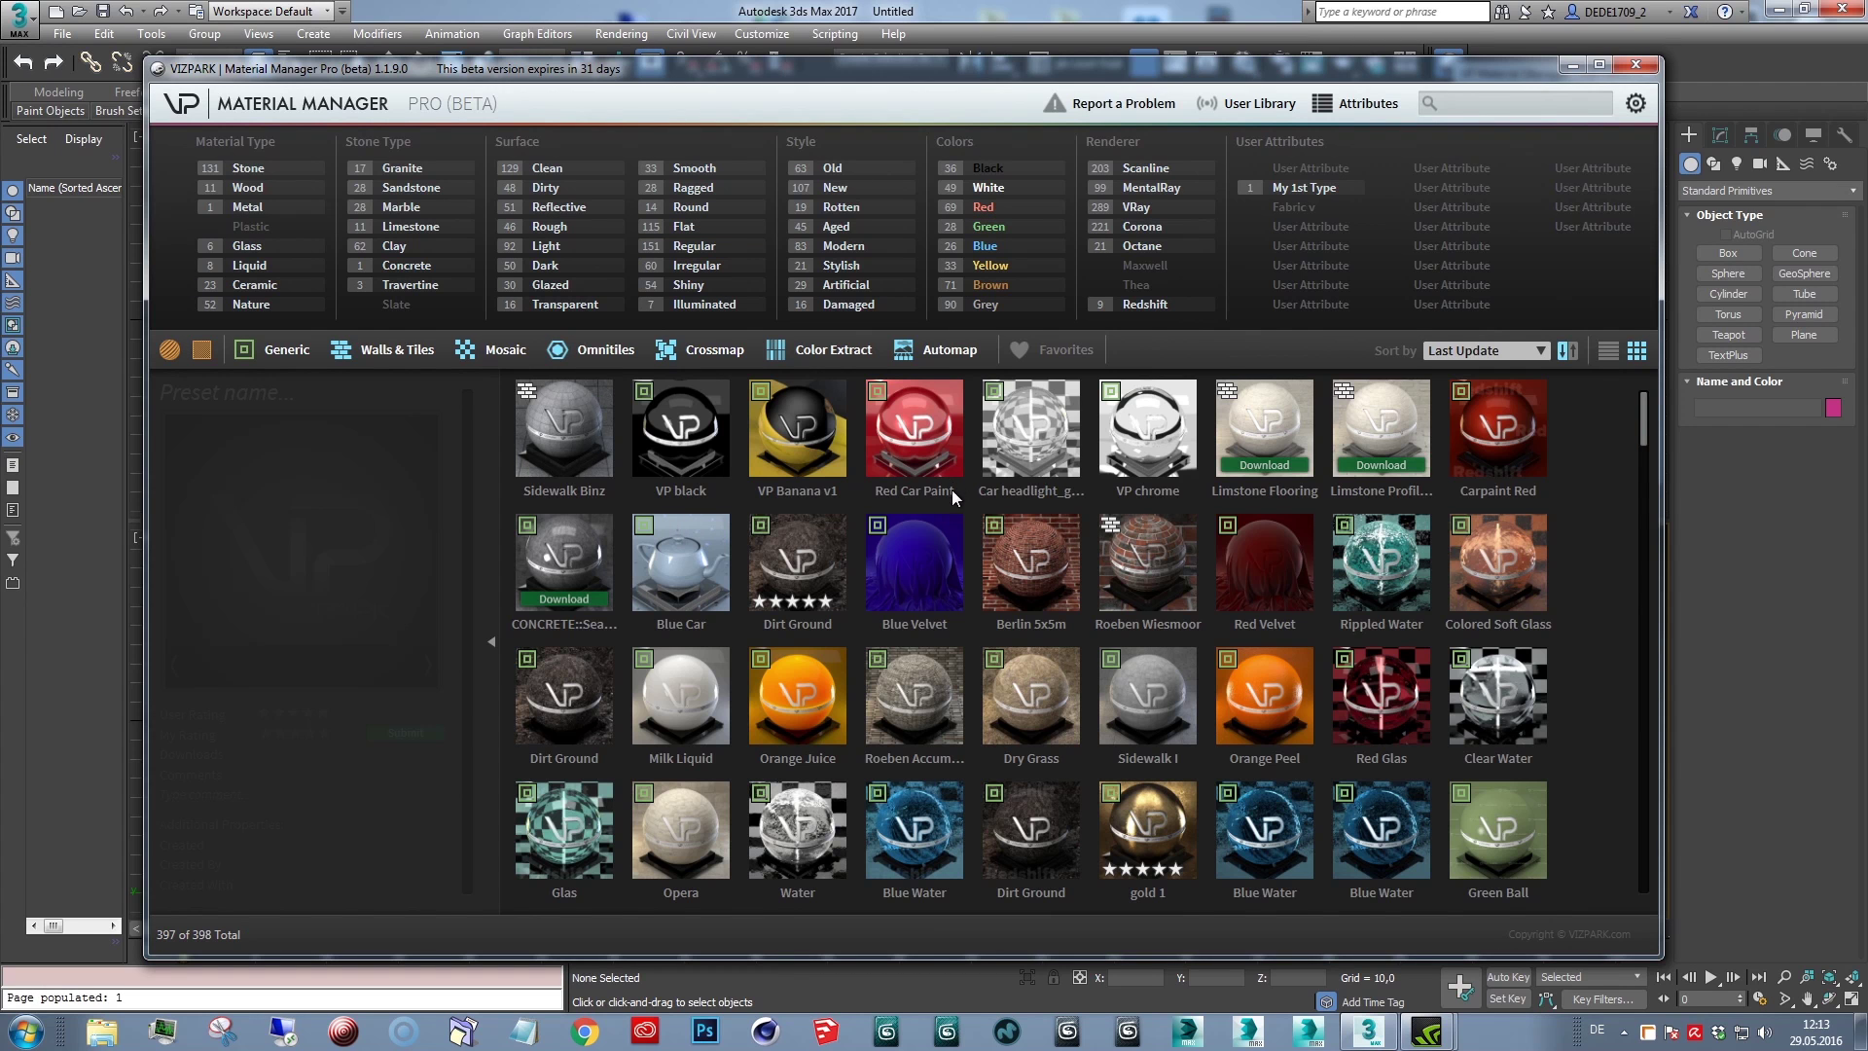
View Red Car Paint and VP Banana v1 details, then try the Dirty and Rough filters.
click(928, 426)
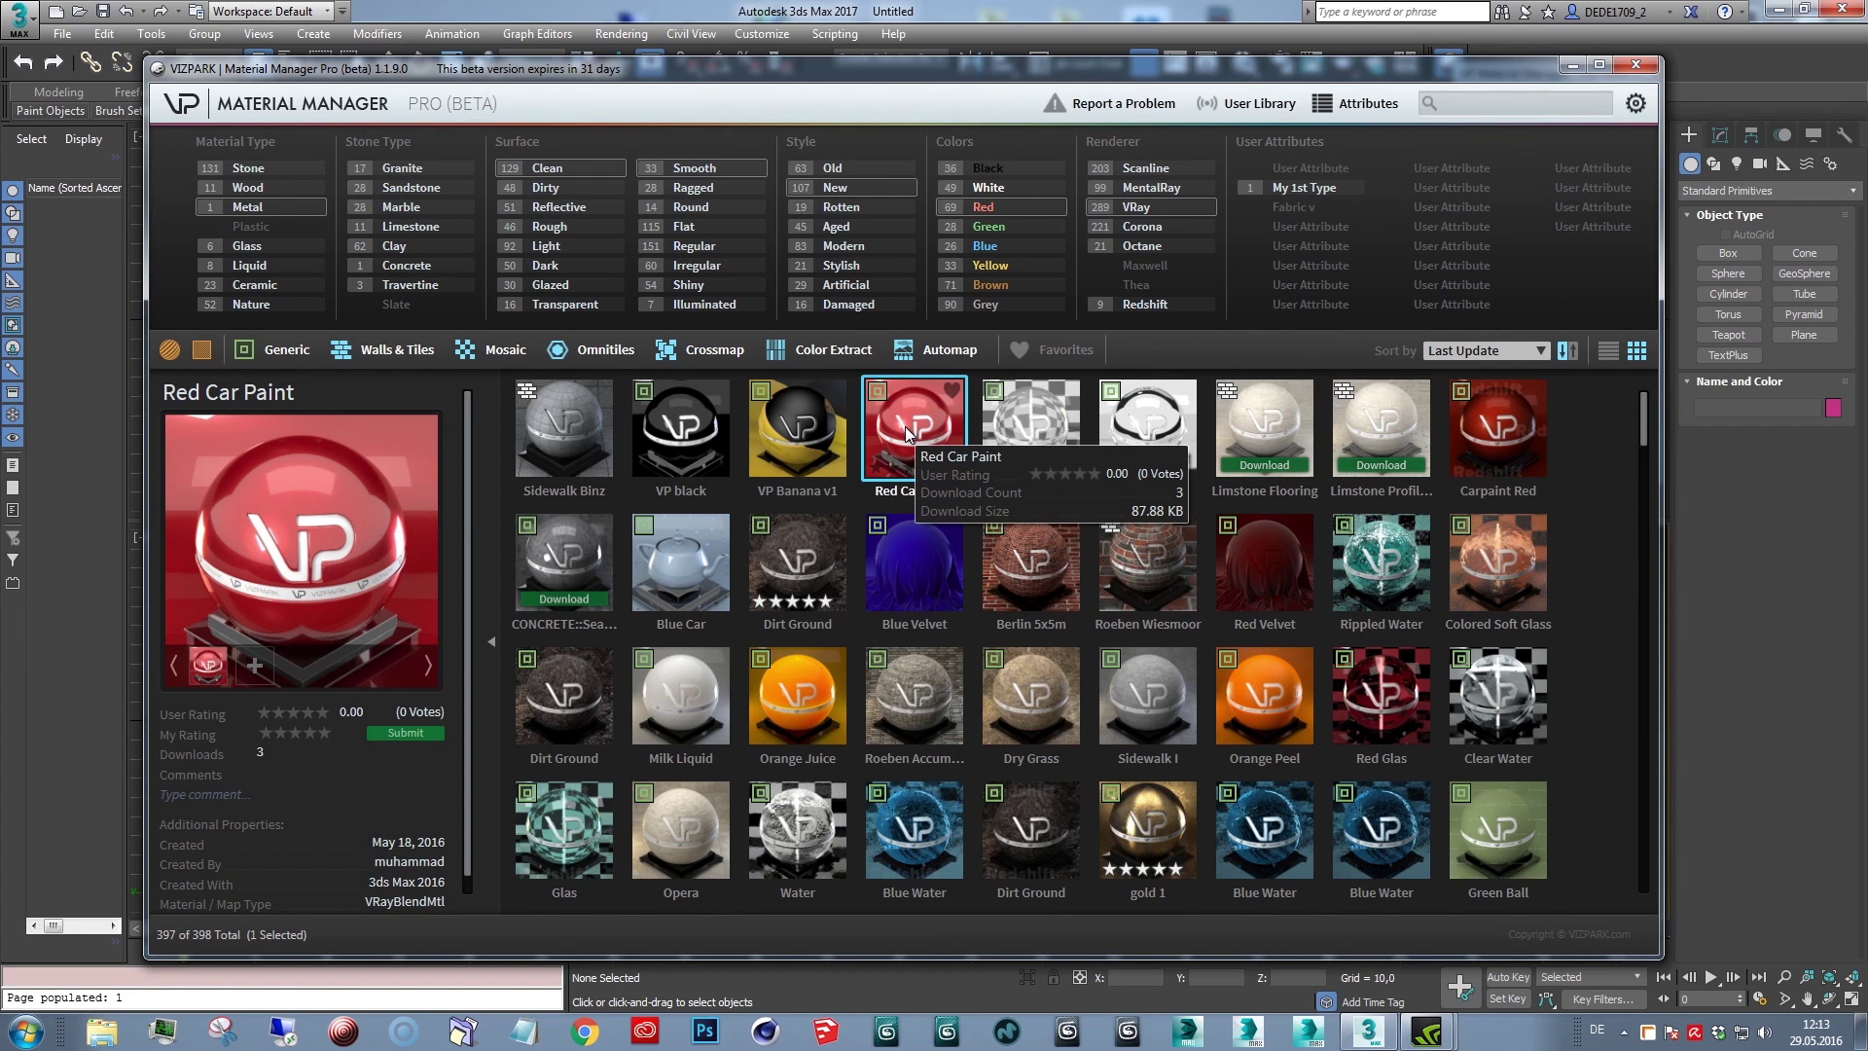
click(791, 428)
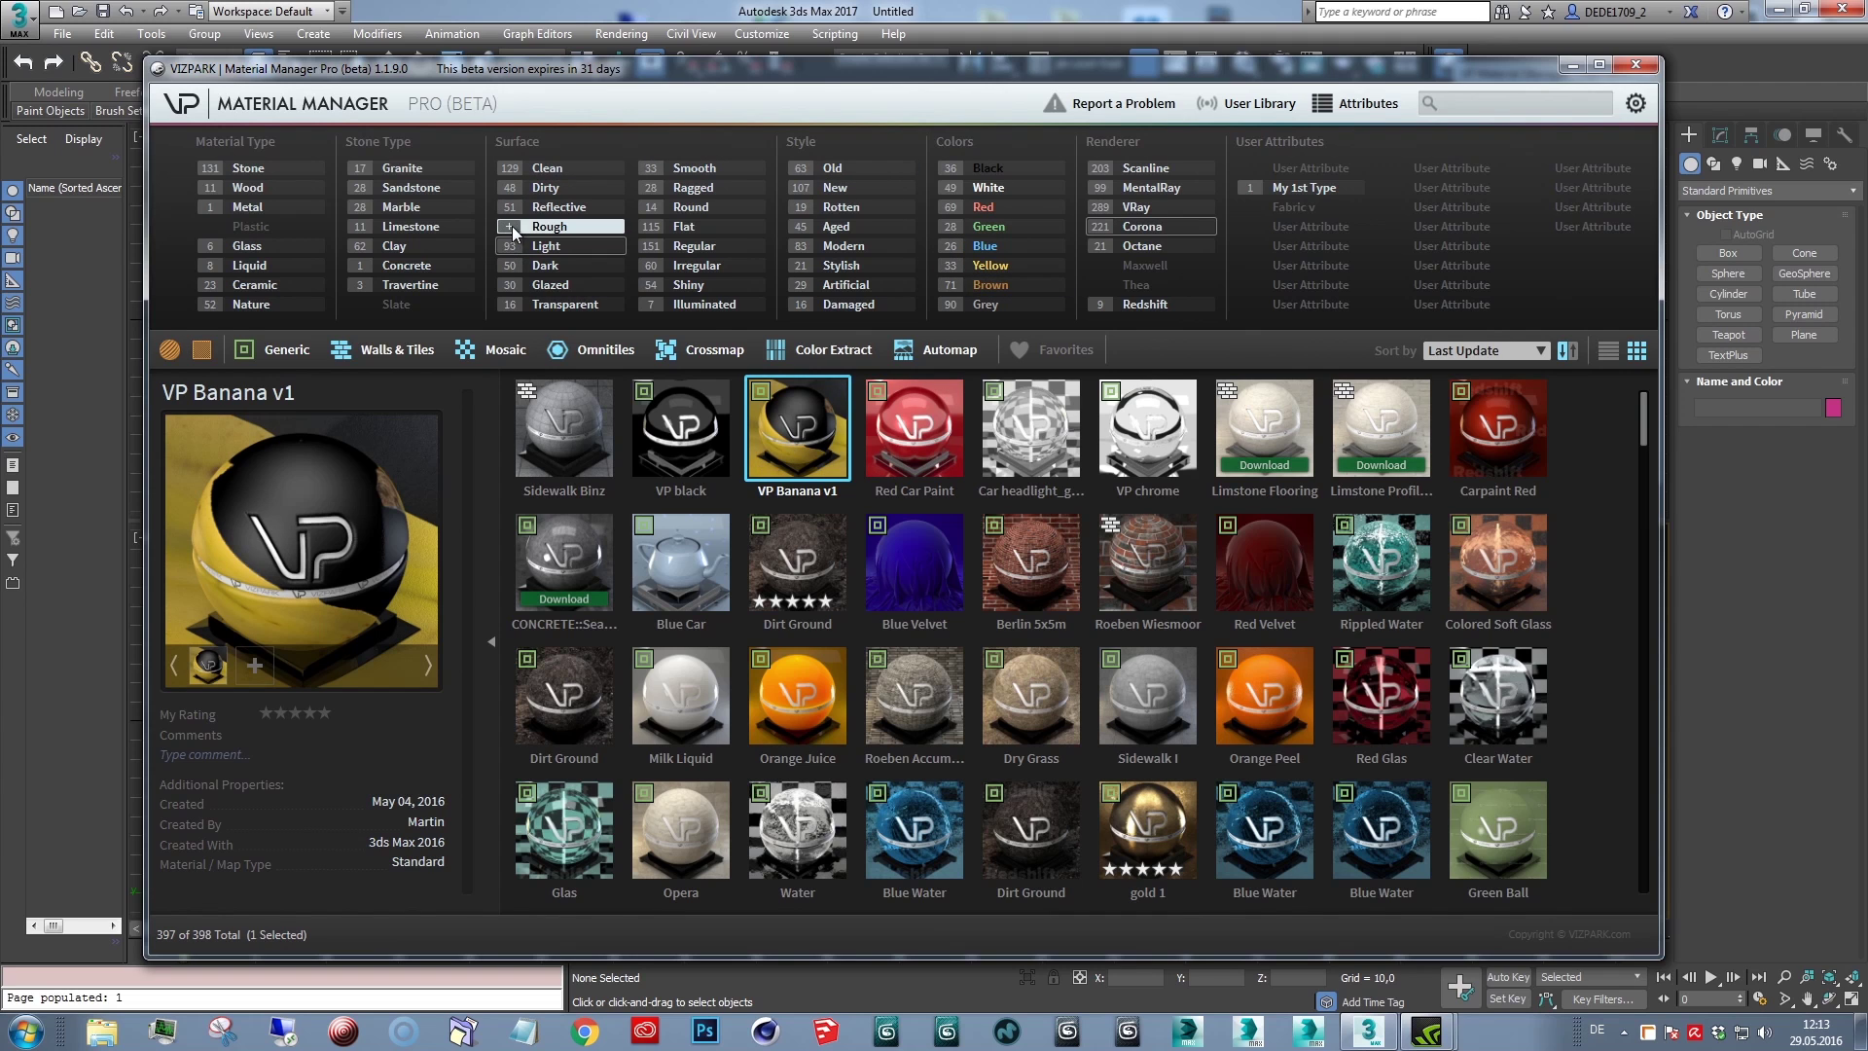
click(511, 186)
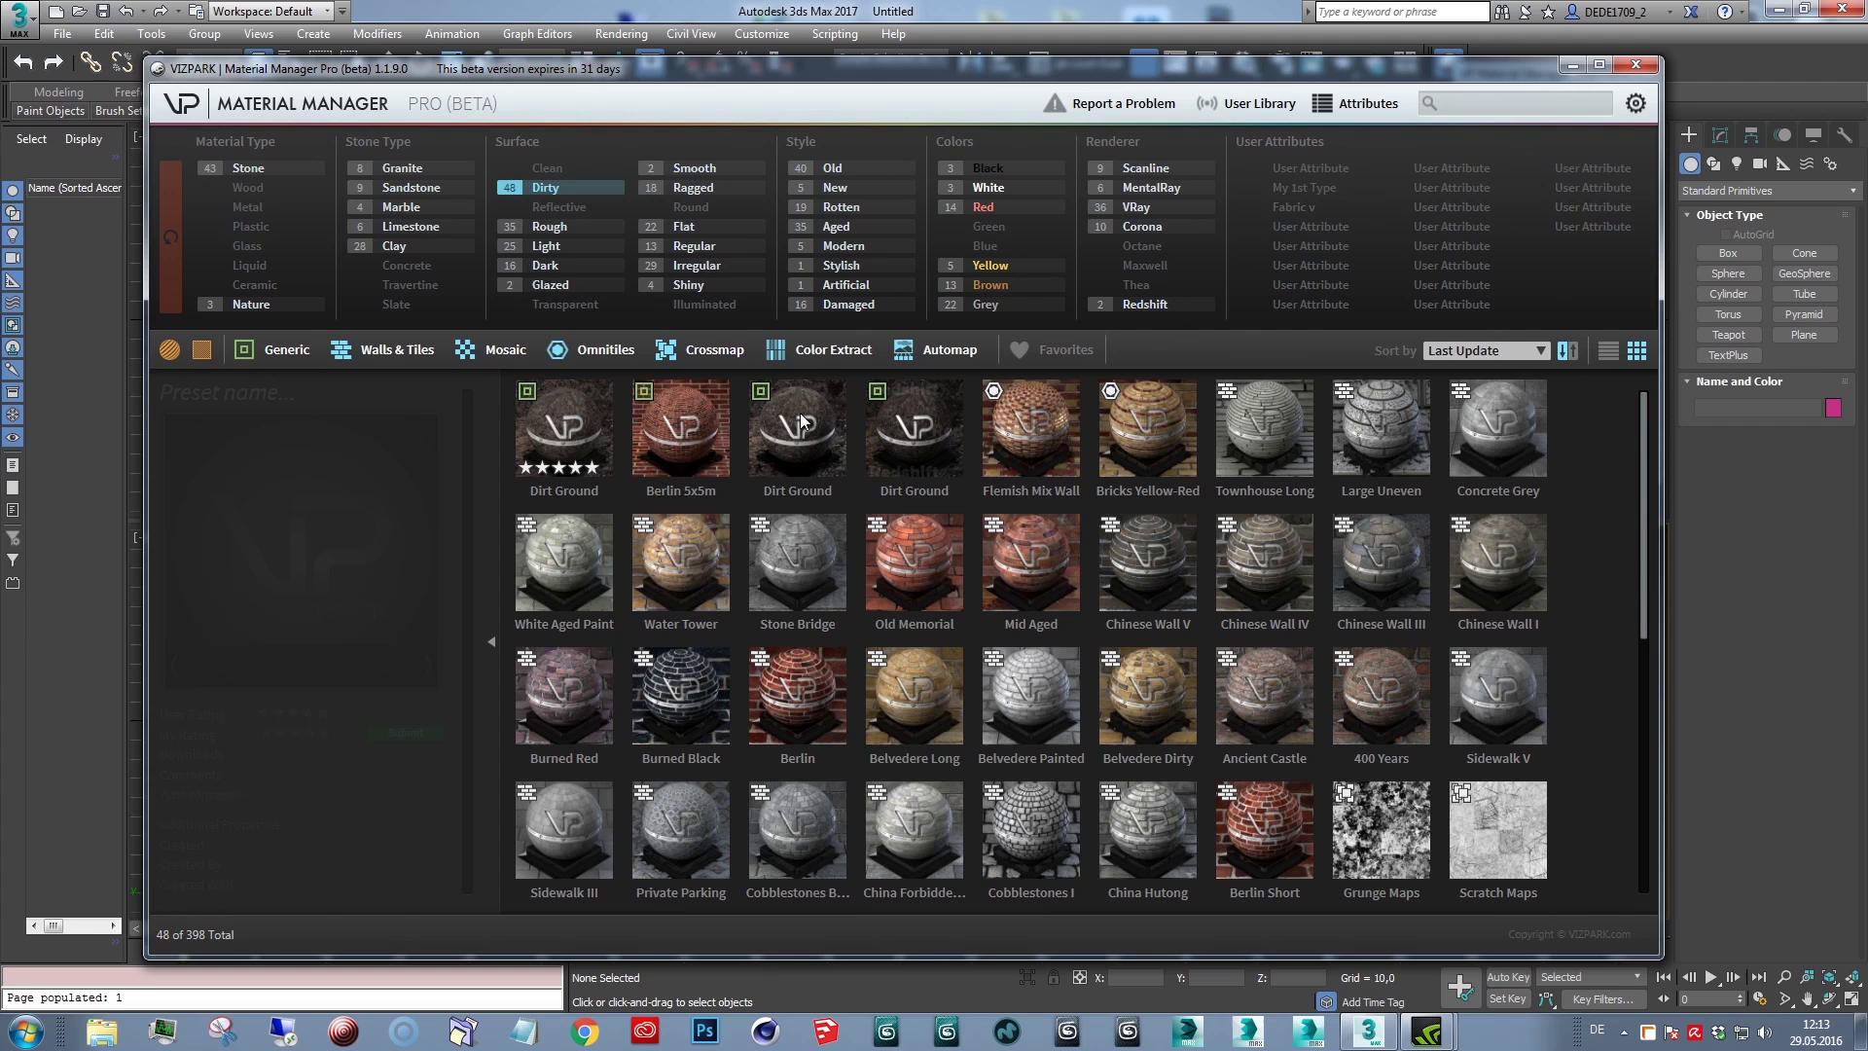
click(568, 188)
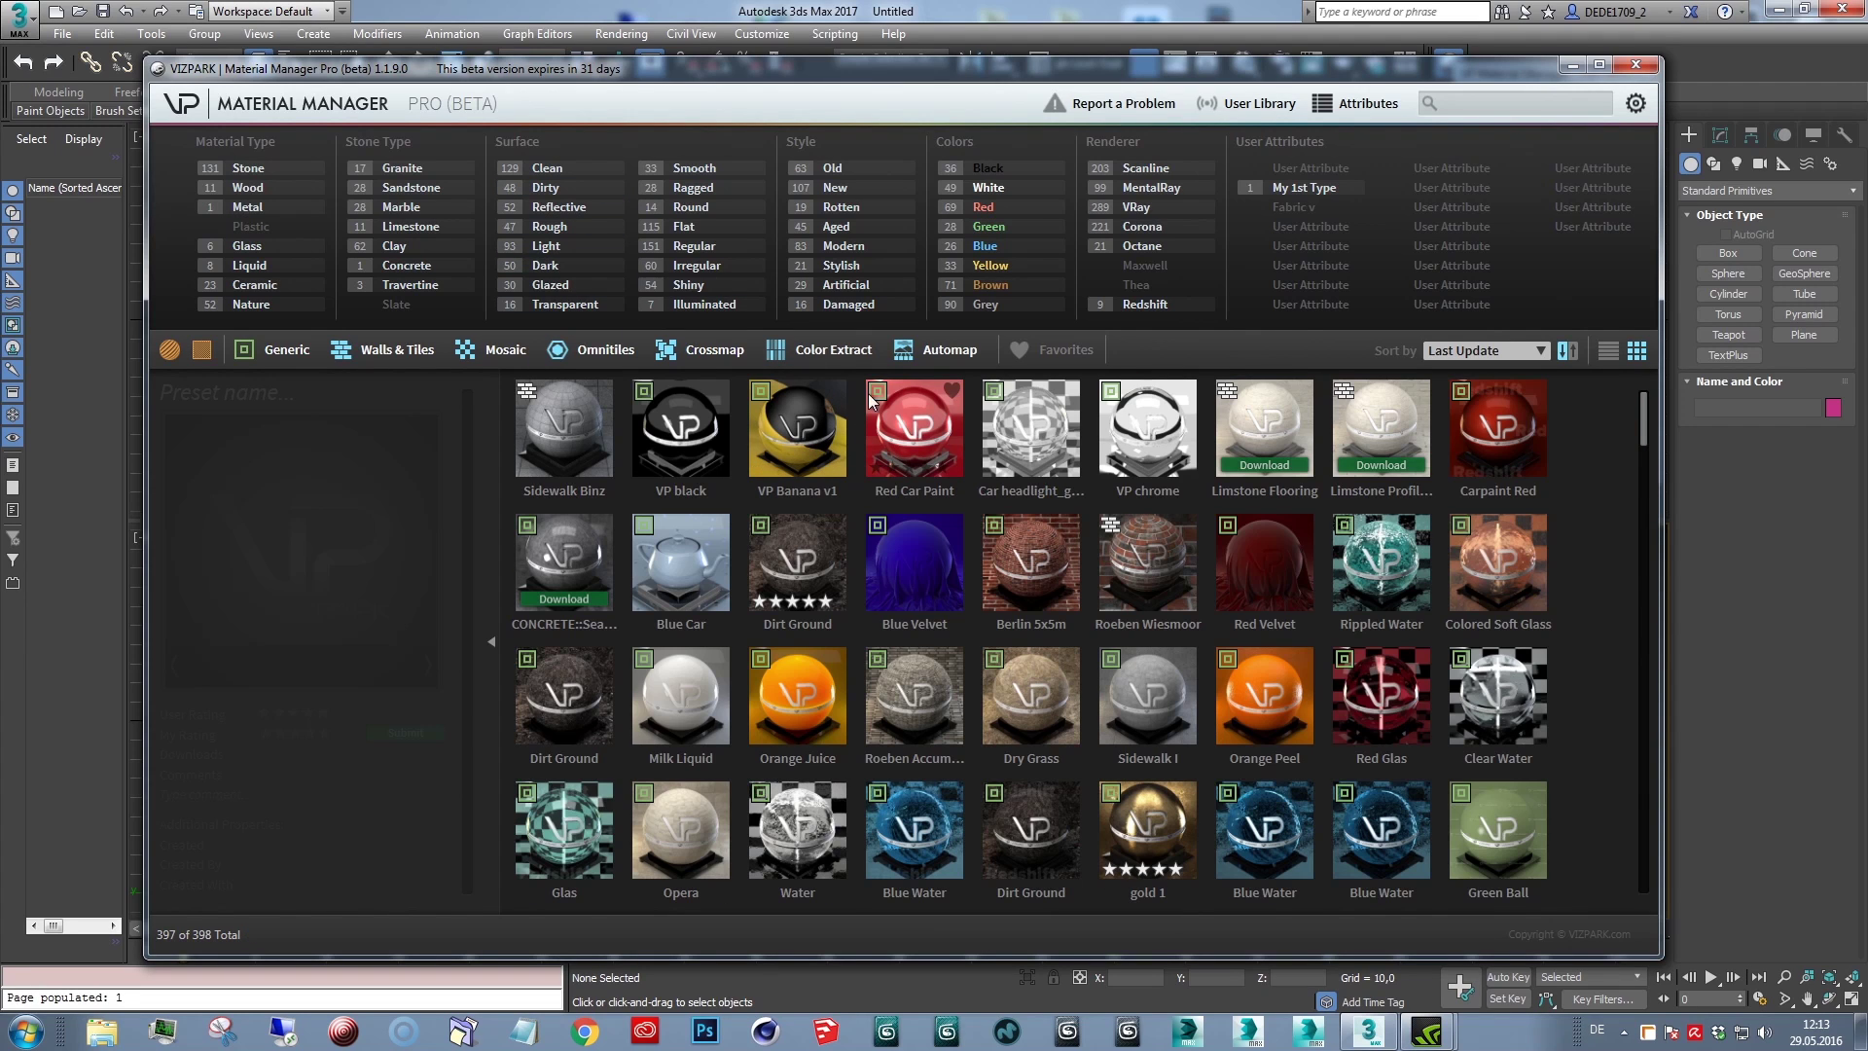
click(574, 230)
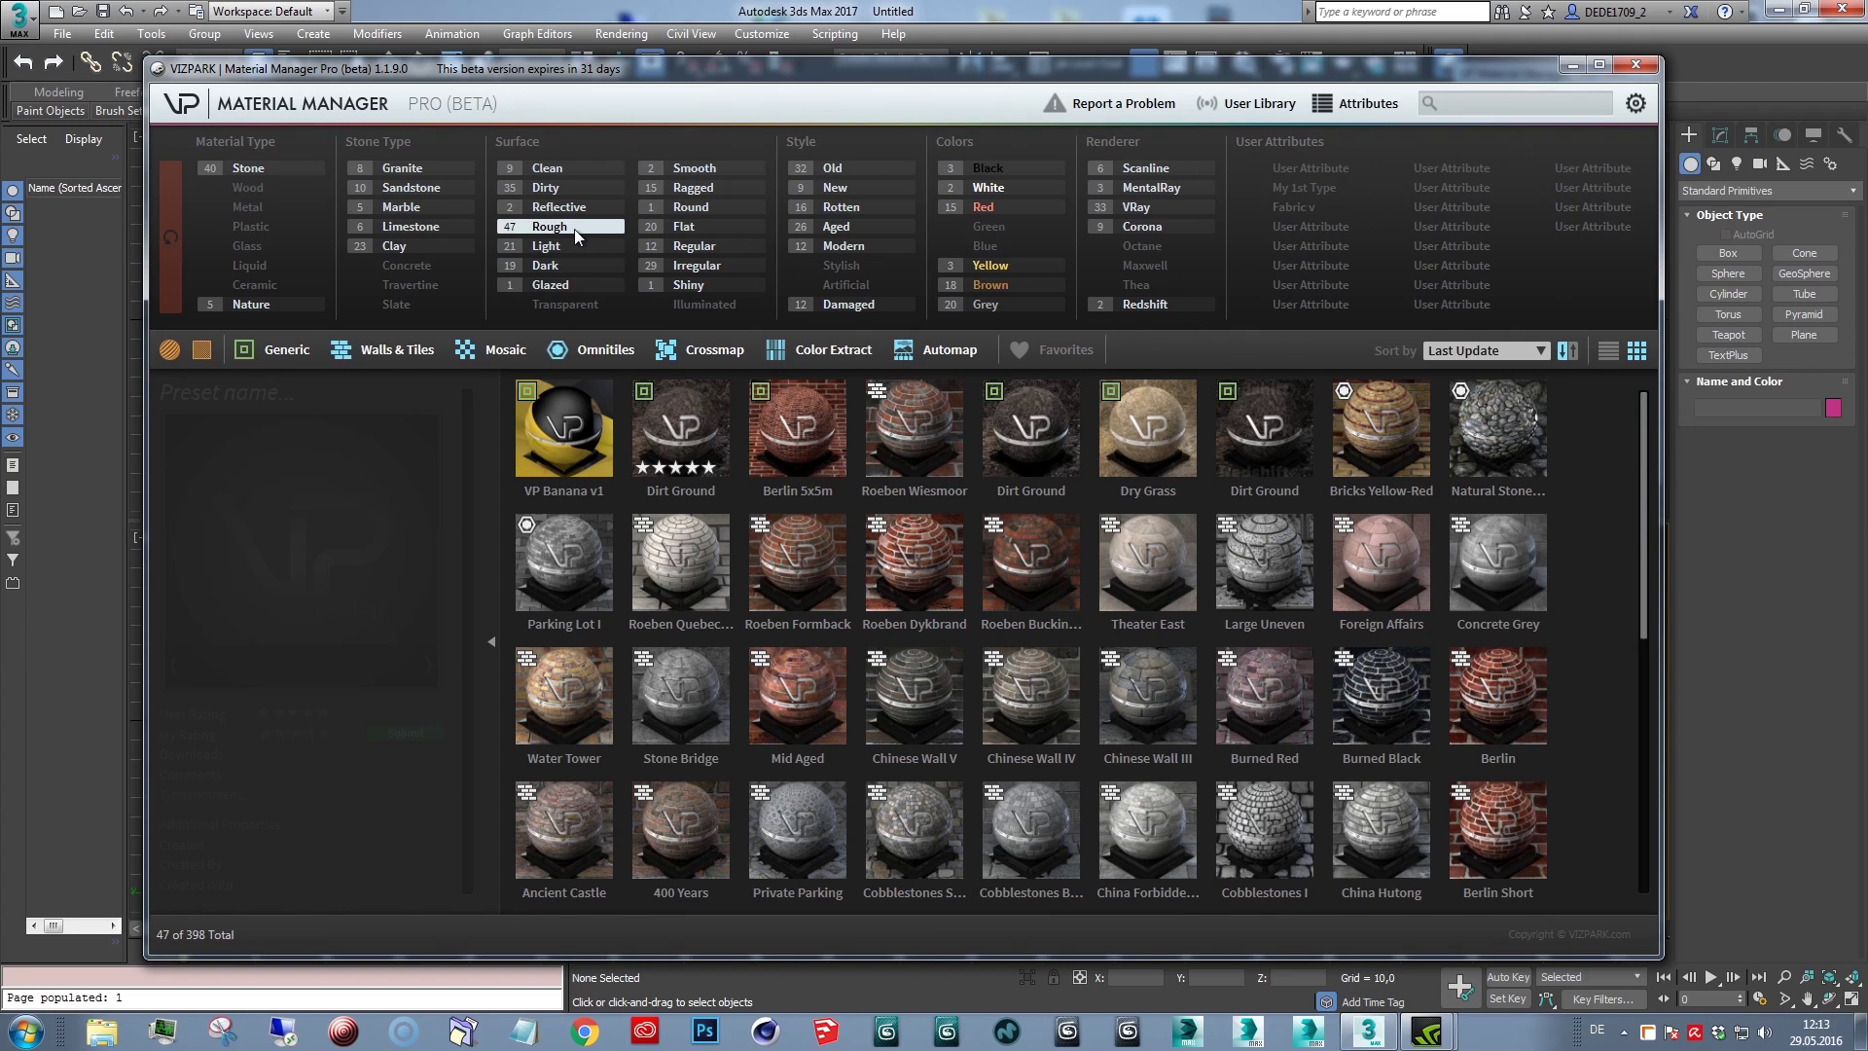
click(599, 236)
Tag Red Car Paint as Rough and Reflective, and confirm it appears under the Rough filter.
click(919, 423)
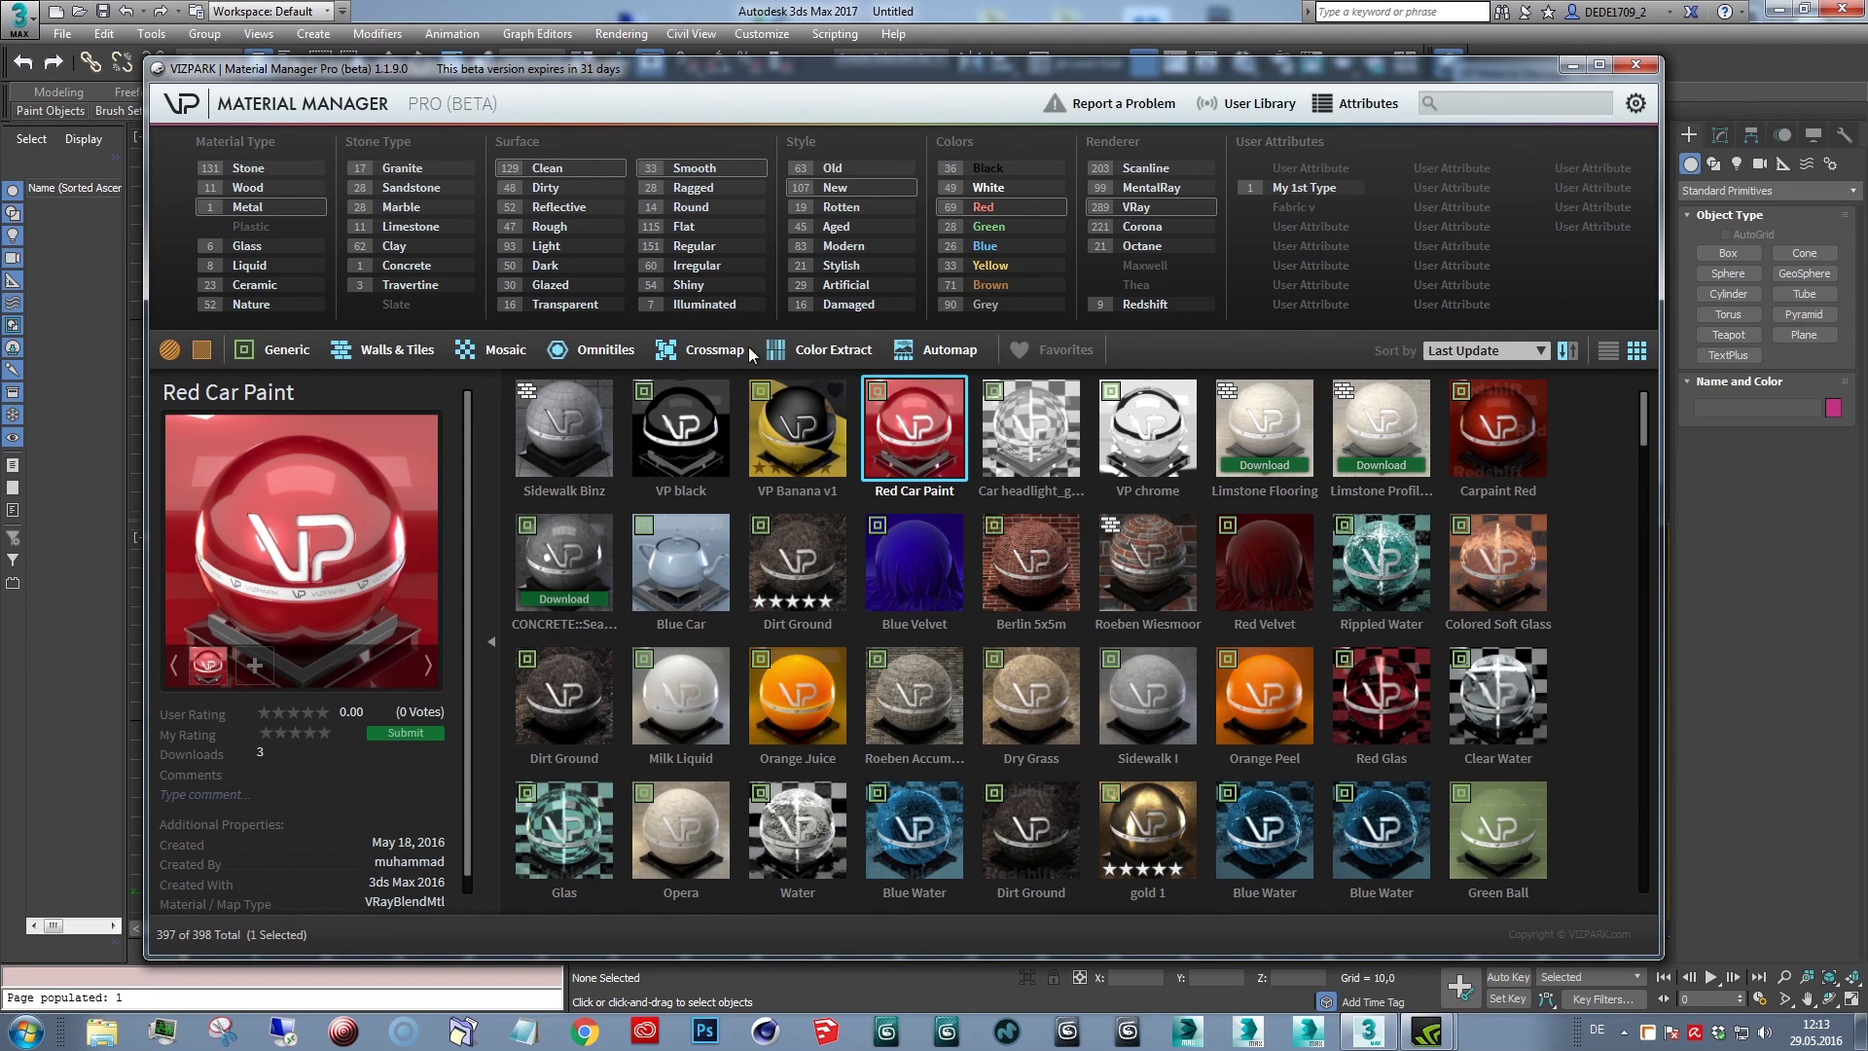
click(510, 227)
click(506, 207)
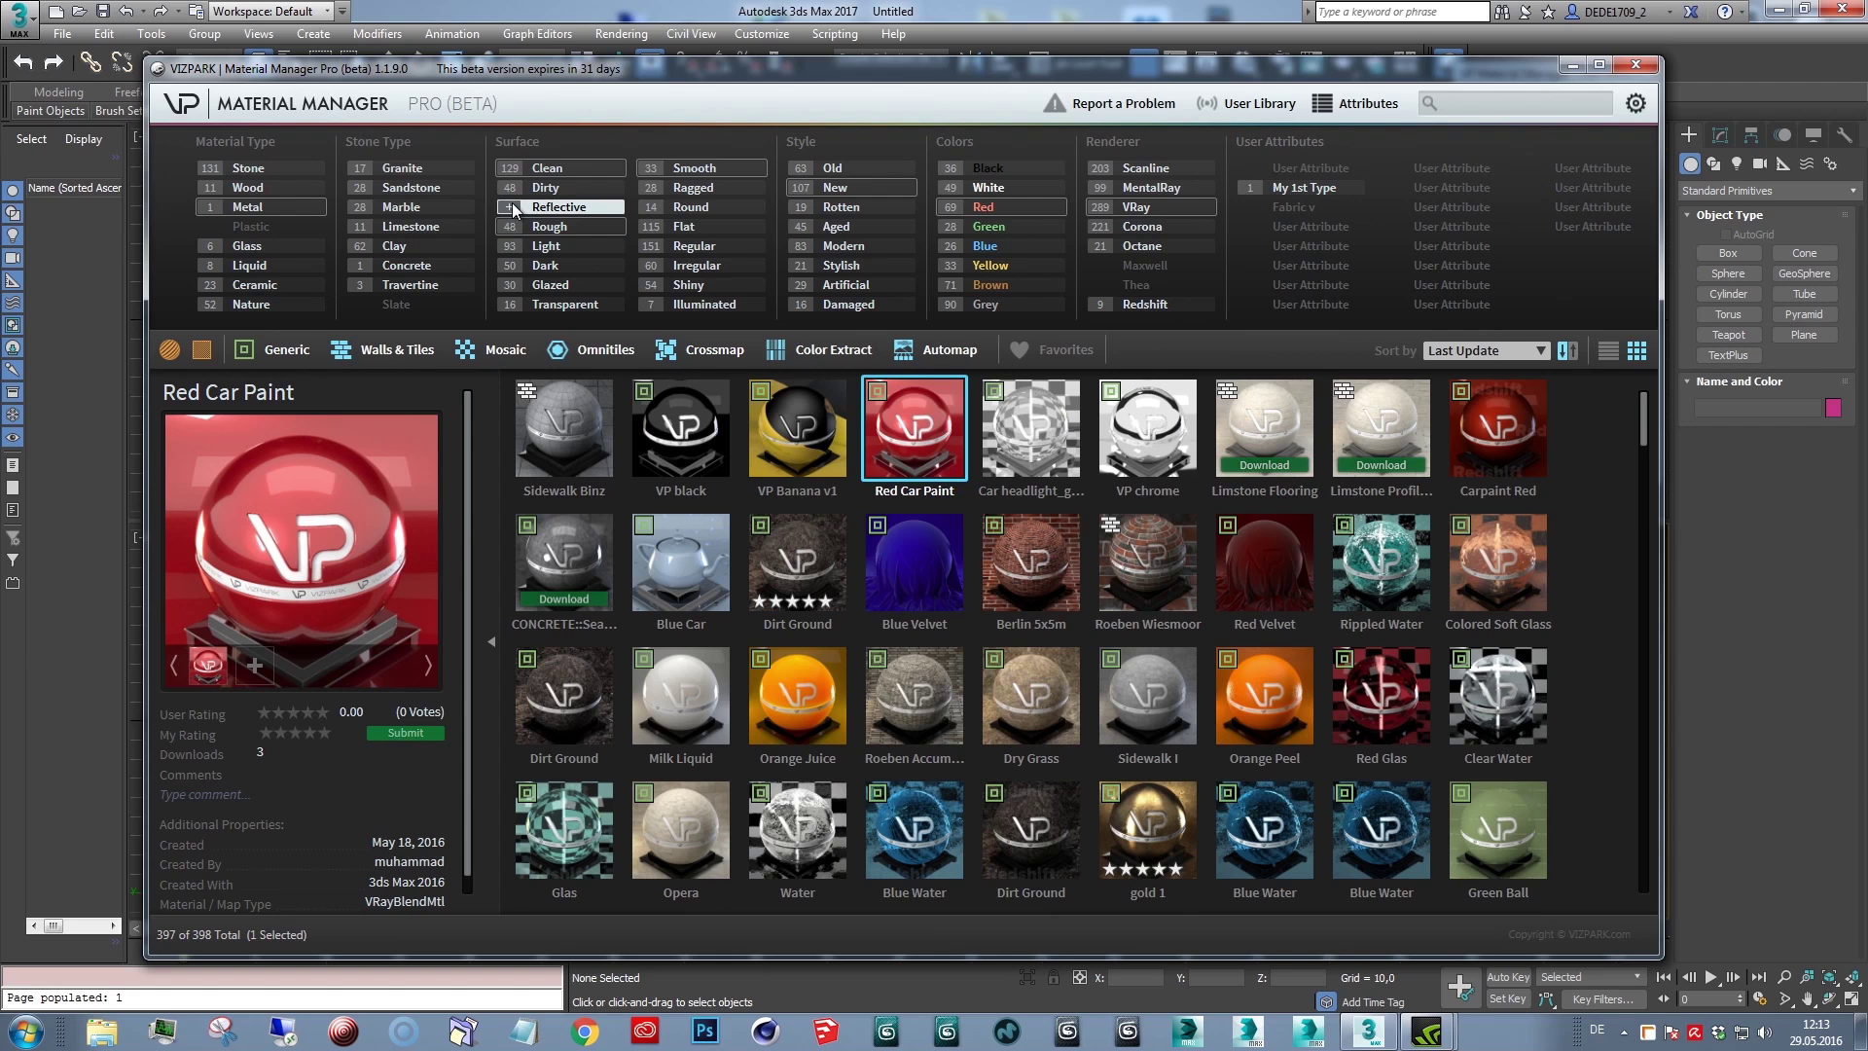
click(592, 231)
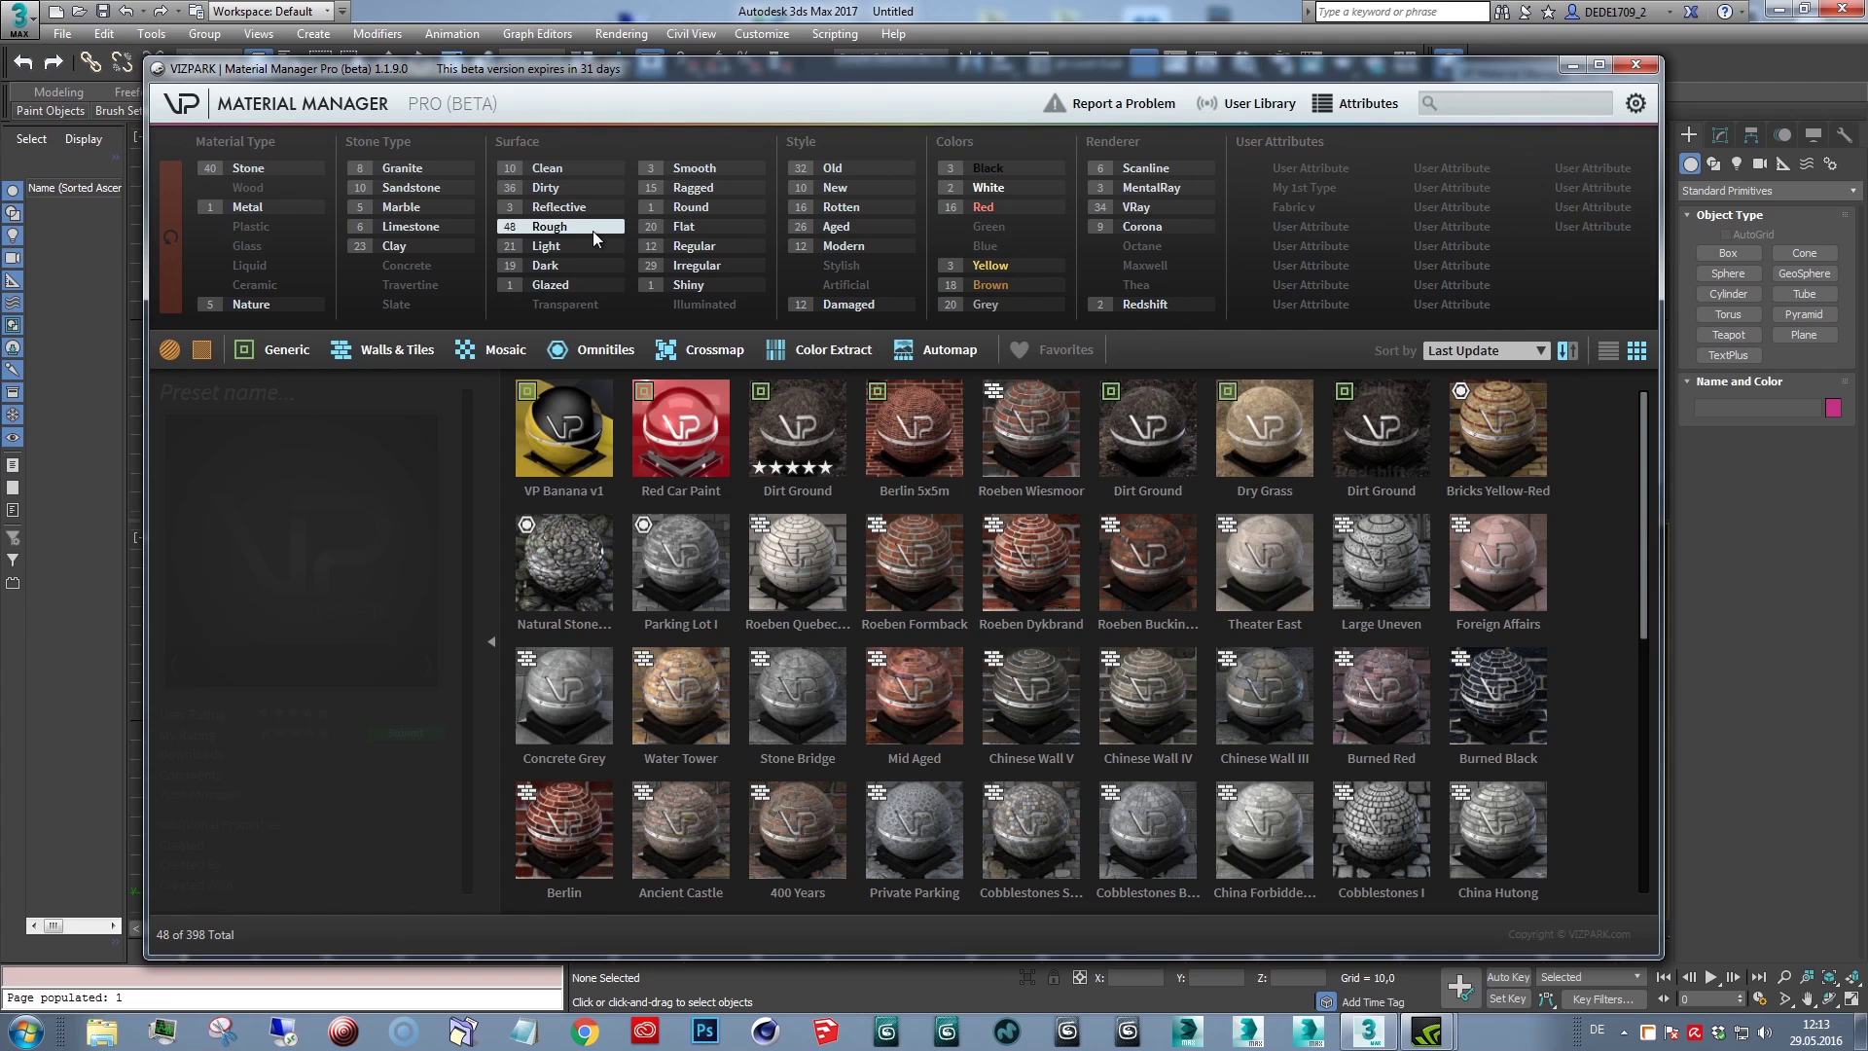
click(592, 231)
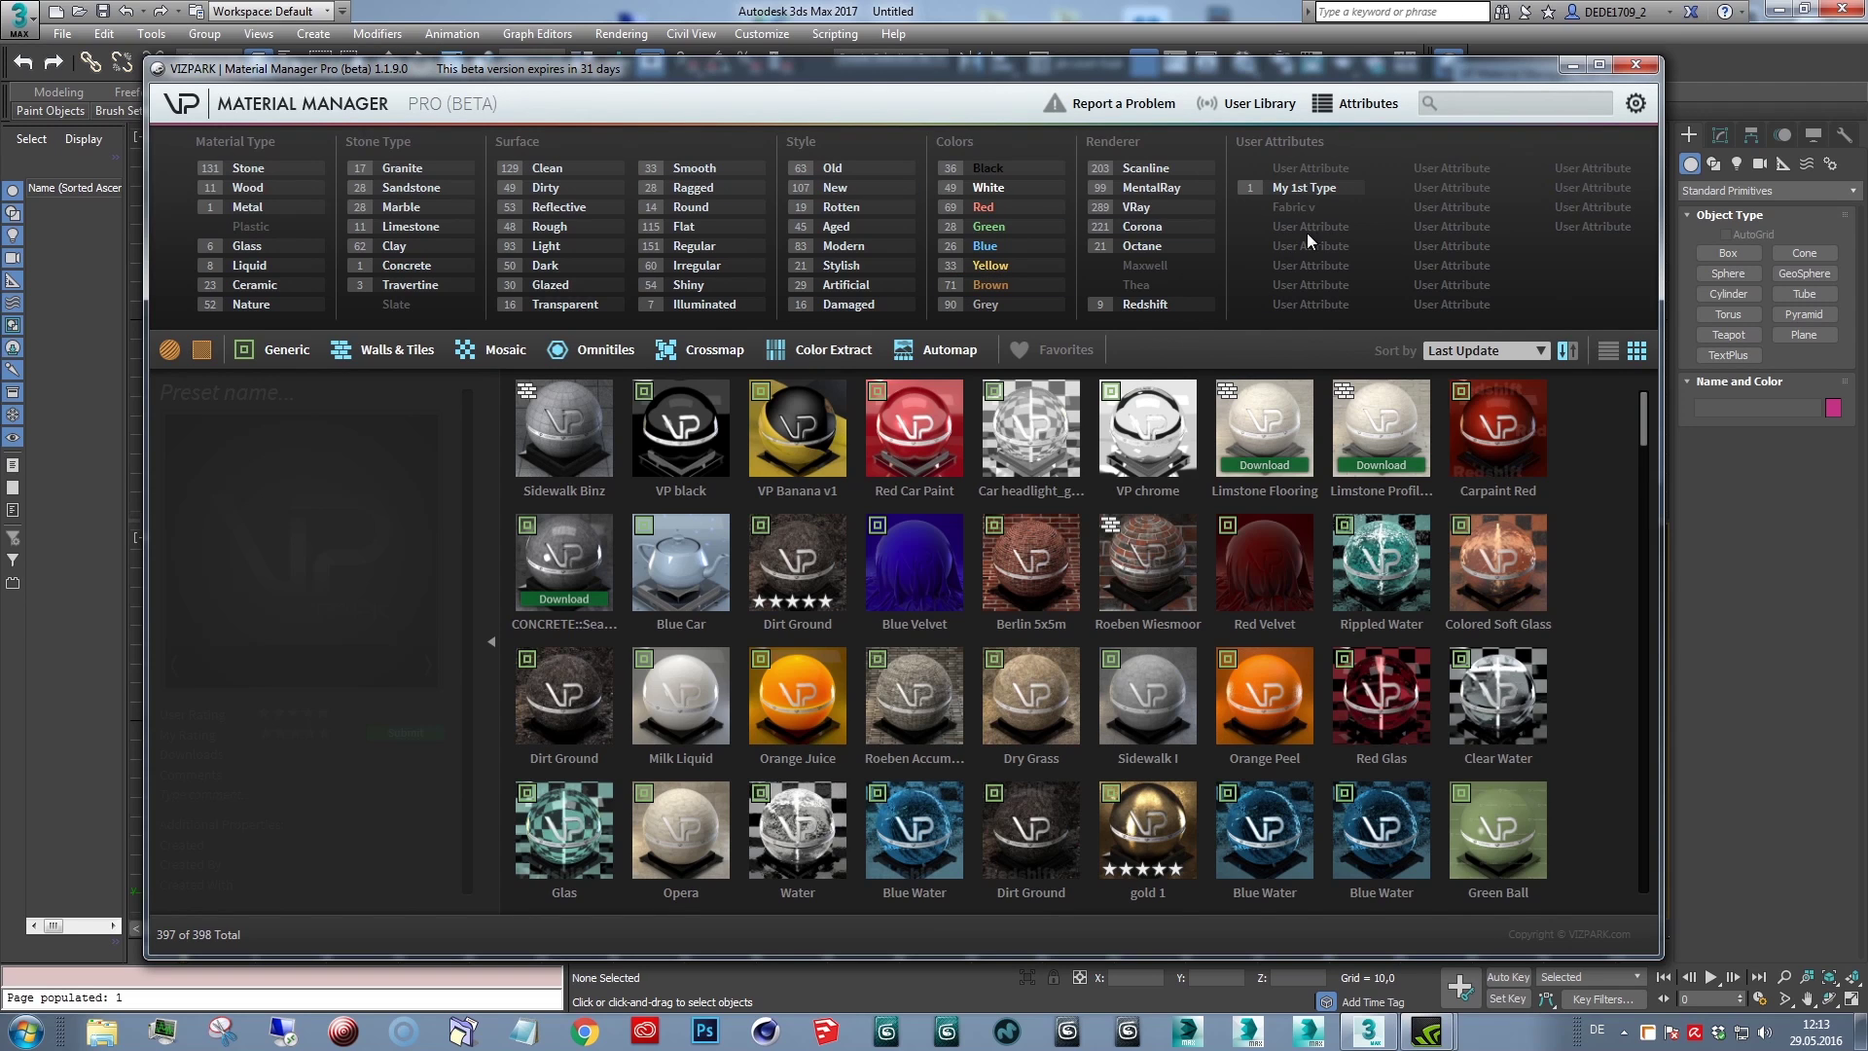
Rename two unused User Attribute slots to Redrum and Greatest.
click(914, 417)
mouse_move(1250, 232)
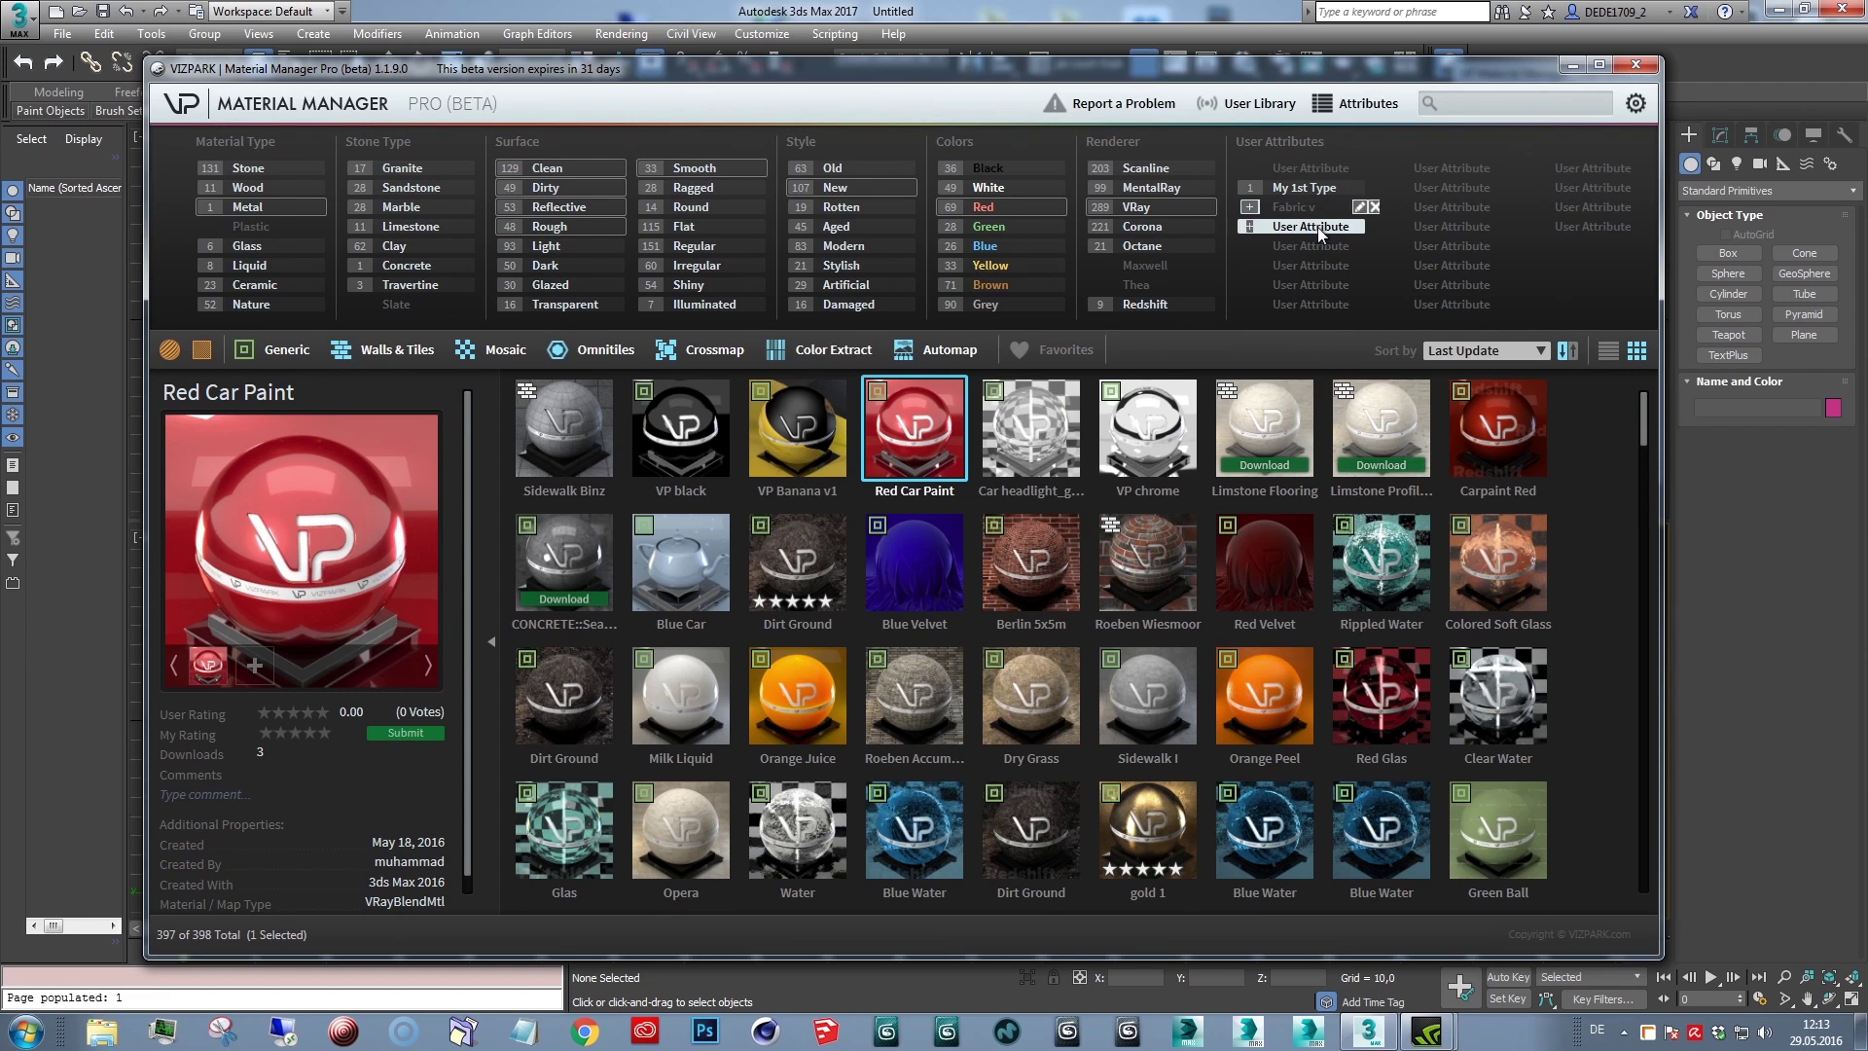
click(1352, 226)
text(Redrum)
key(Return)
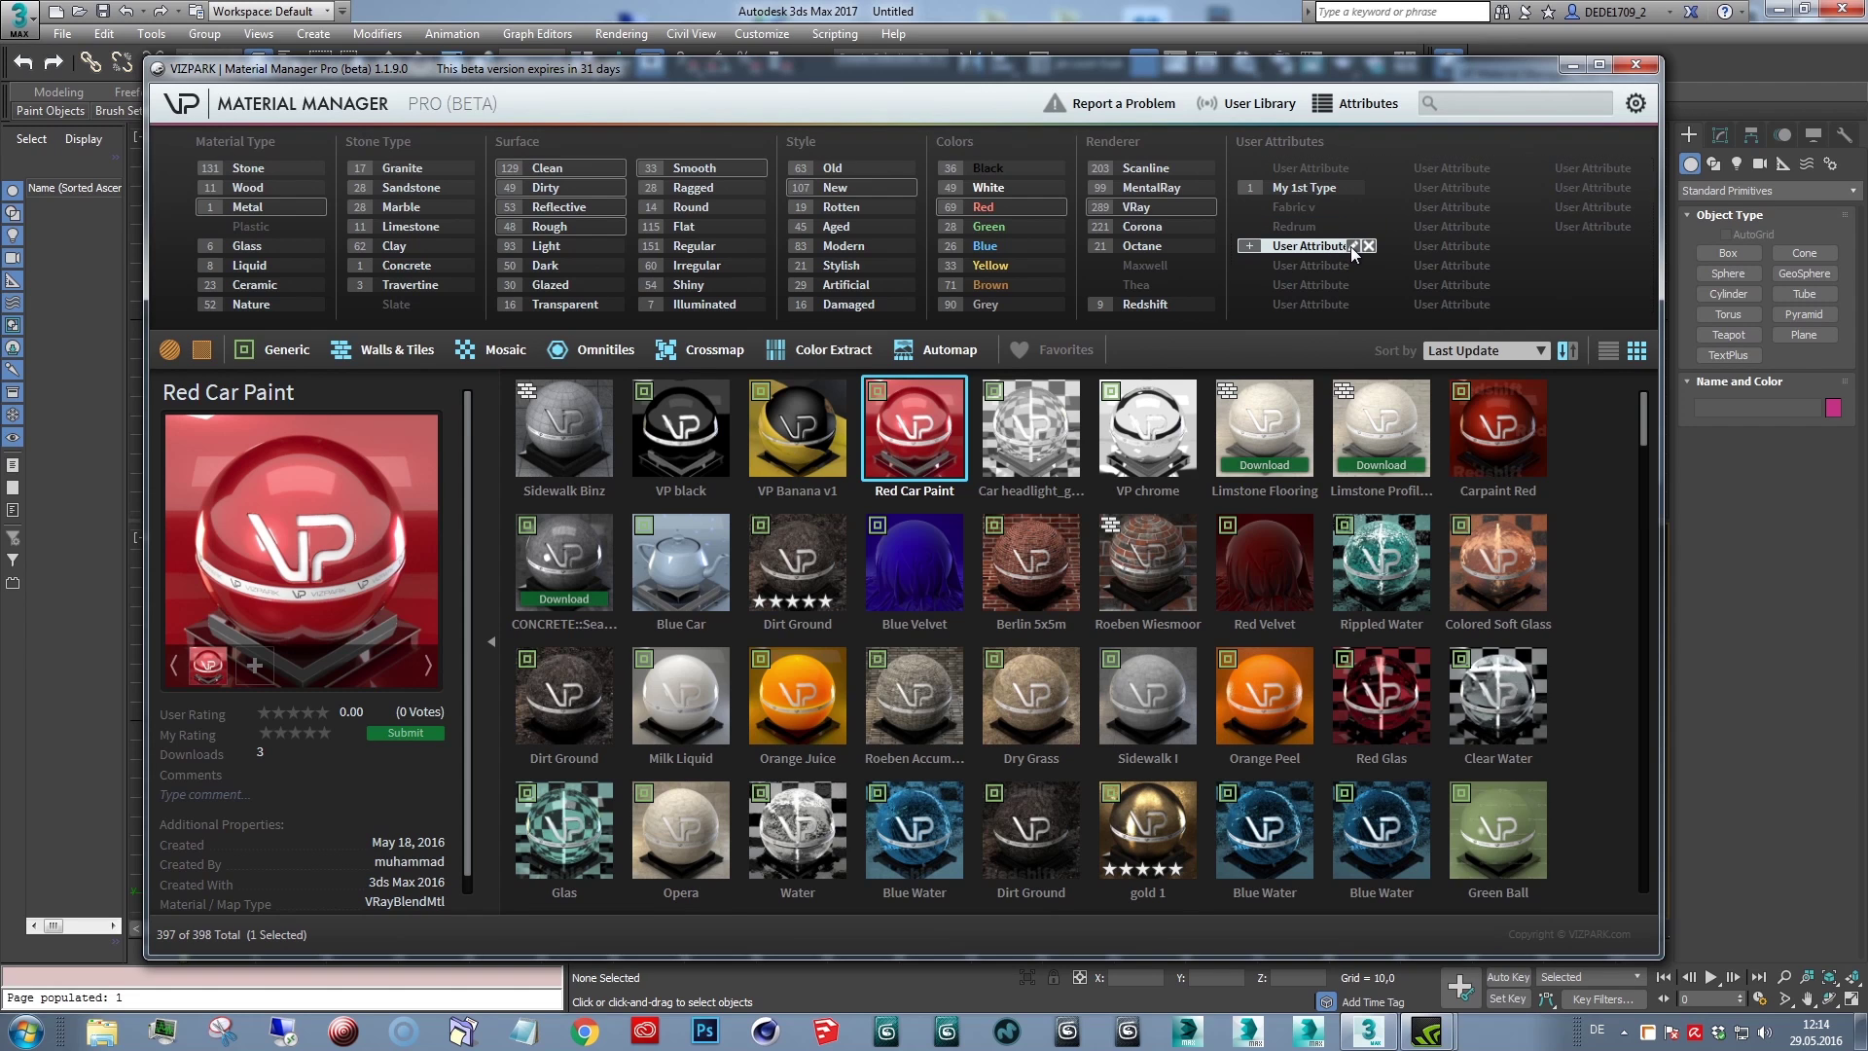
click(1351, 247)
text(Greatest)
key(Return)
Tag the four materials from Blue Car through Berlin 5x5m with Fabric v and Redrum.
click(671, 543)
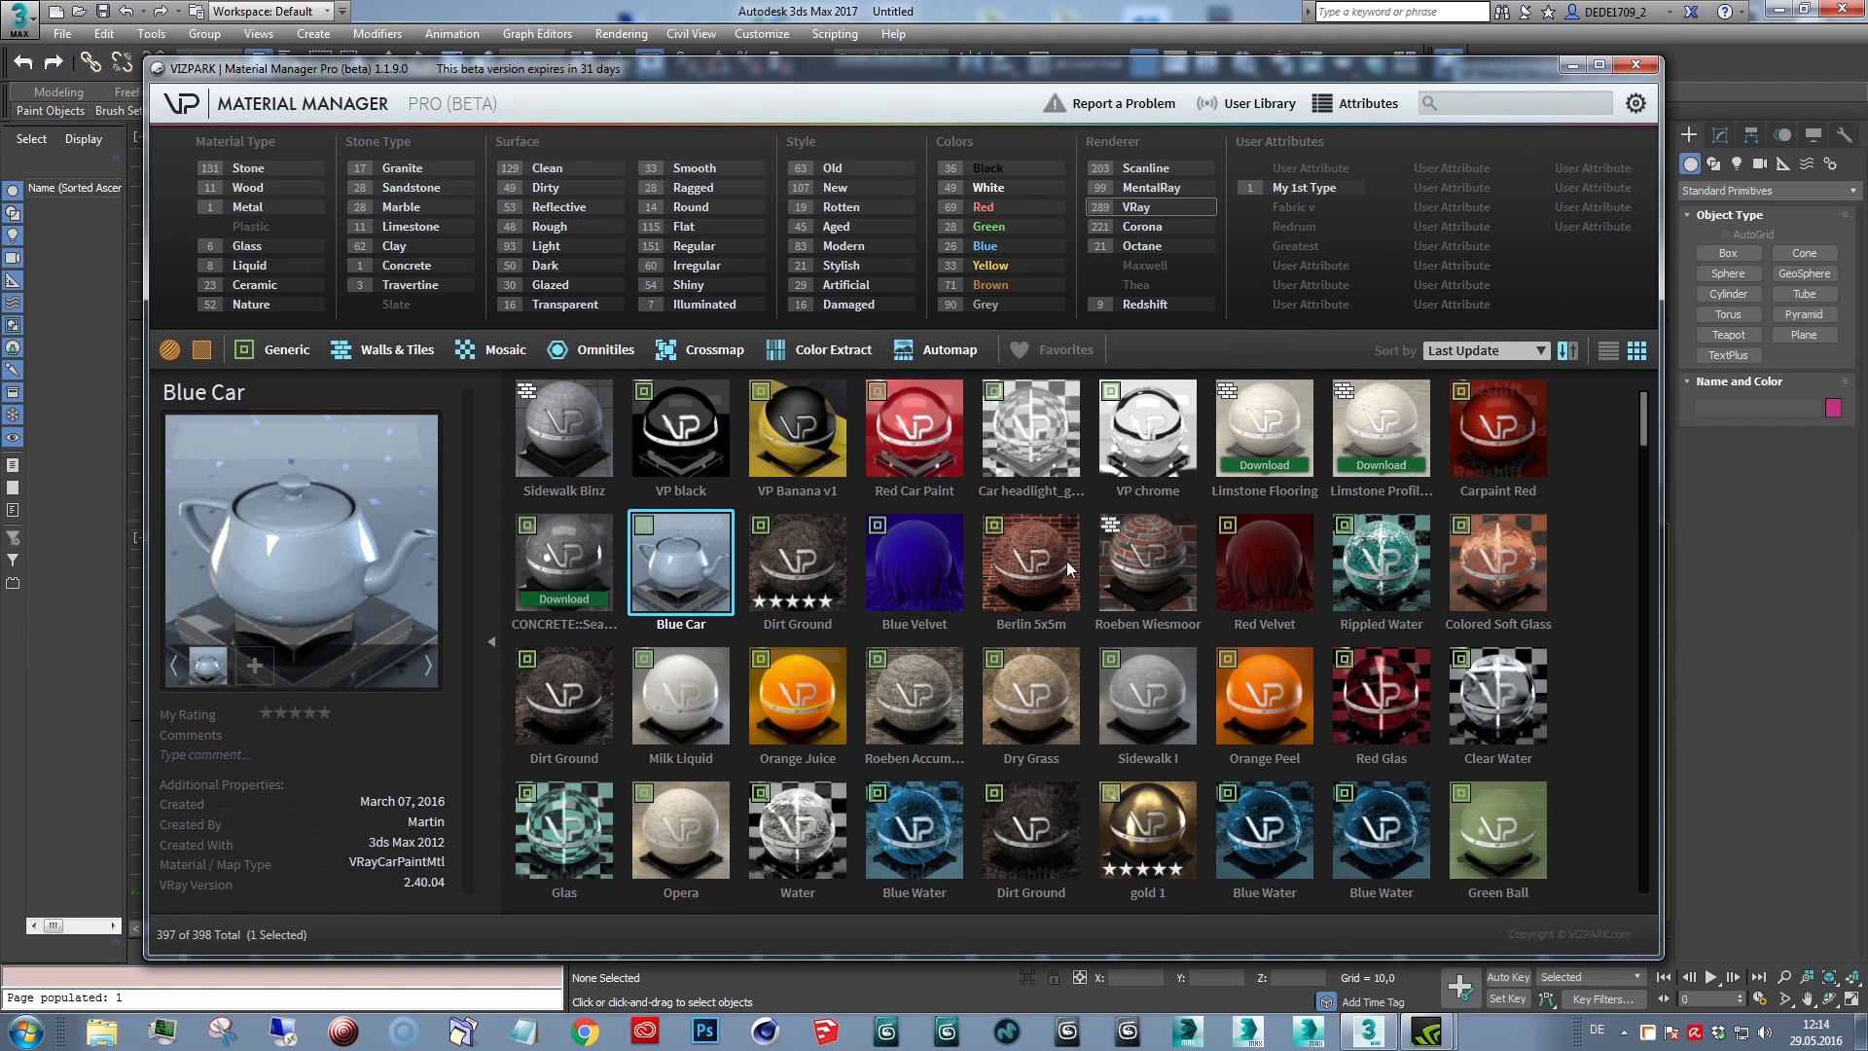
shift+click(1037, 555)
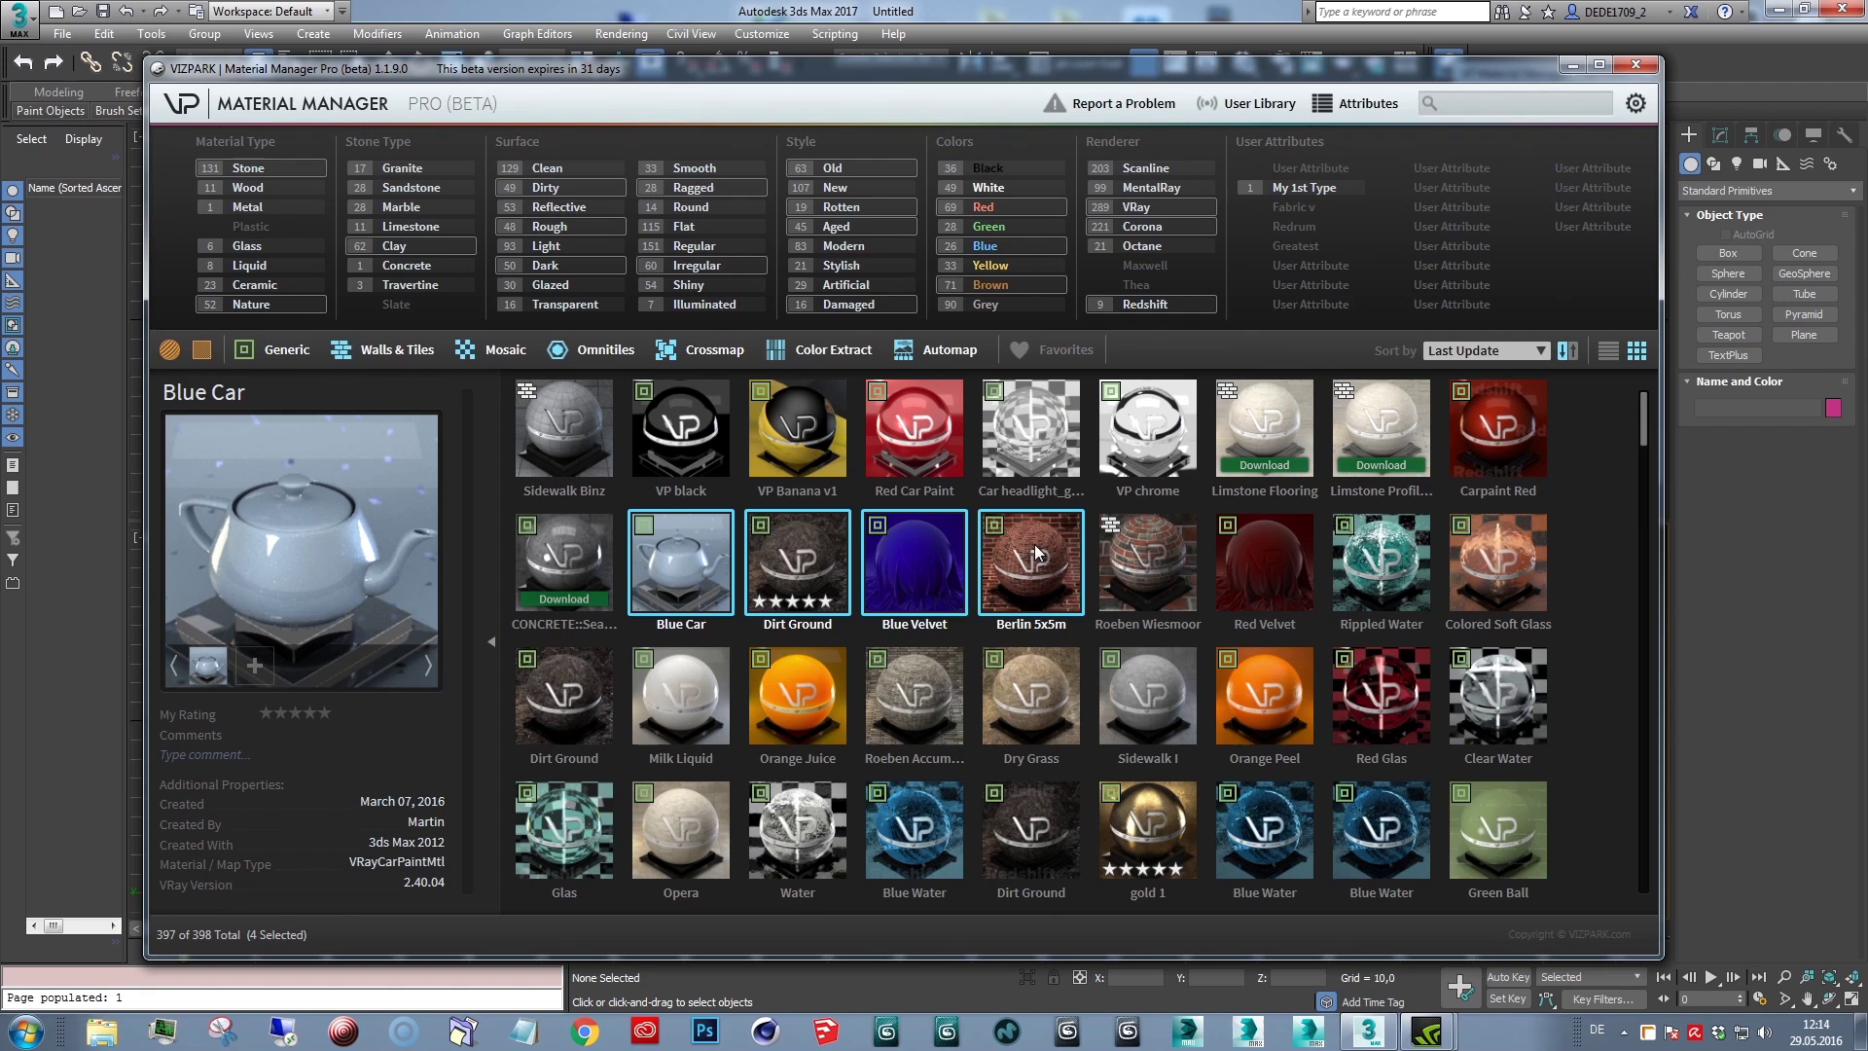
click(1250, 206)
click(1347, 303)
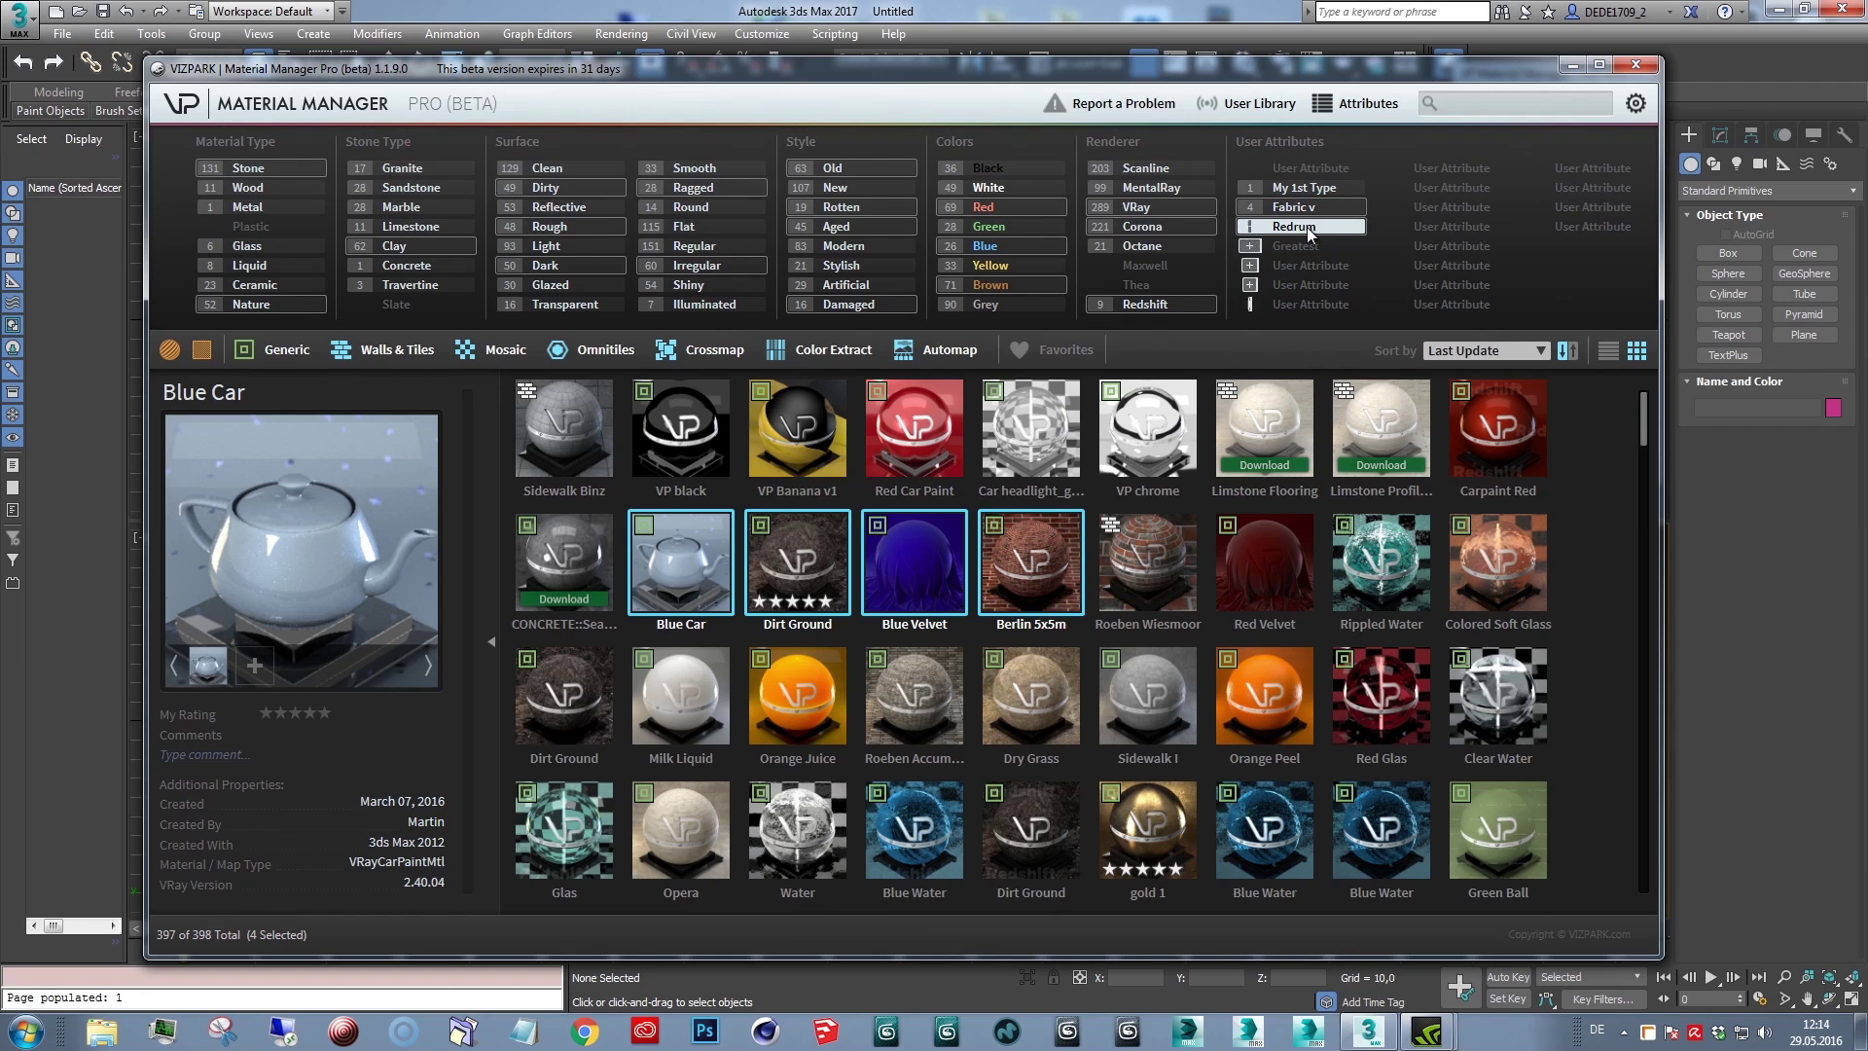
click(1293, 226)
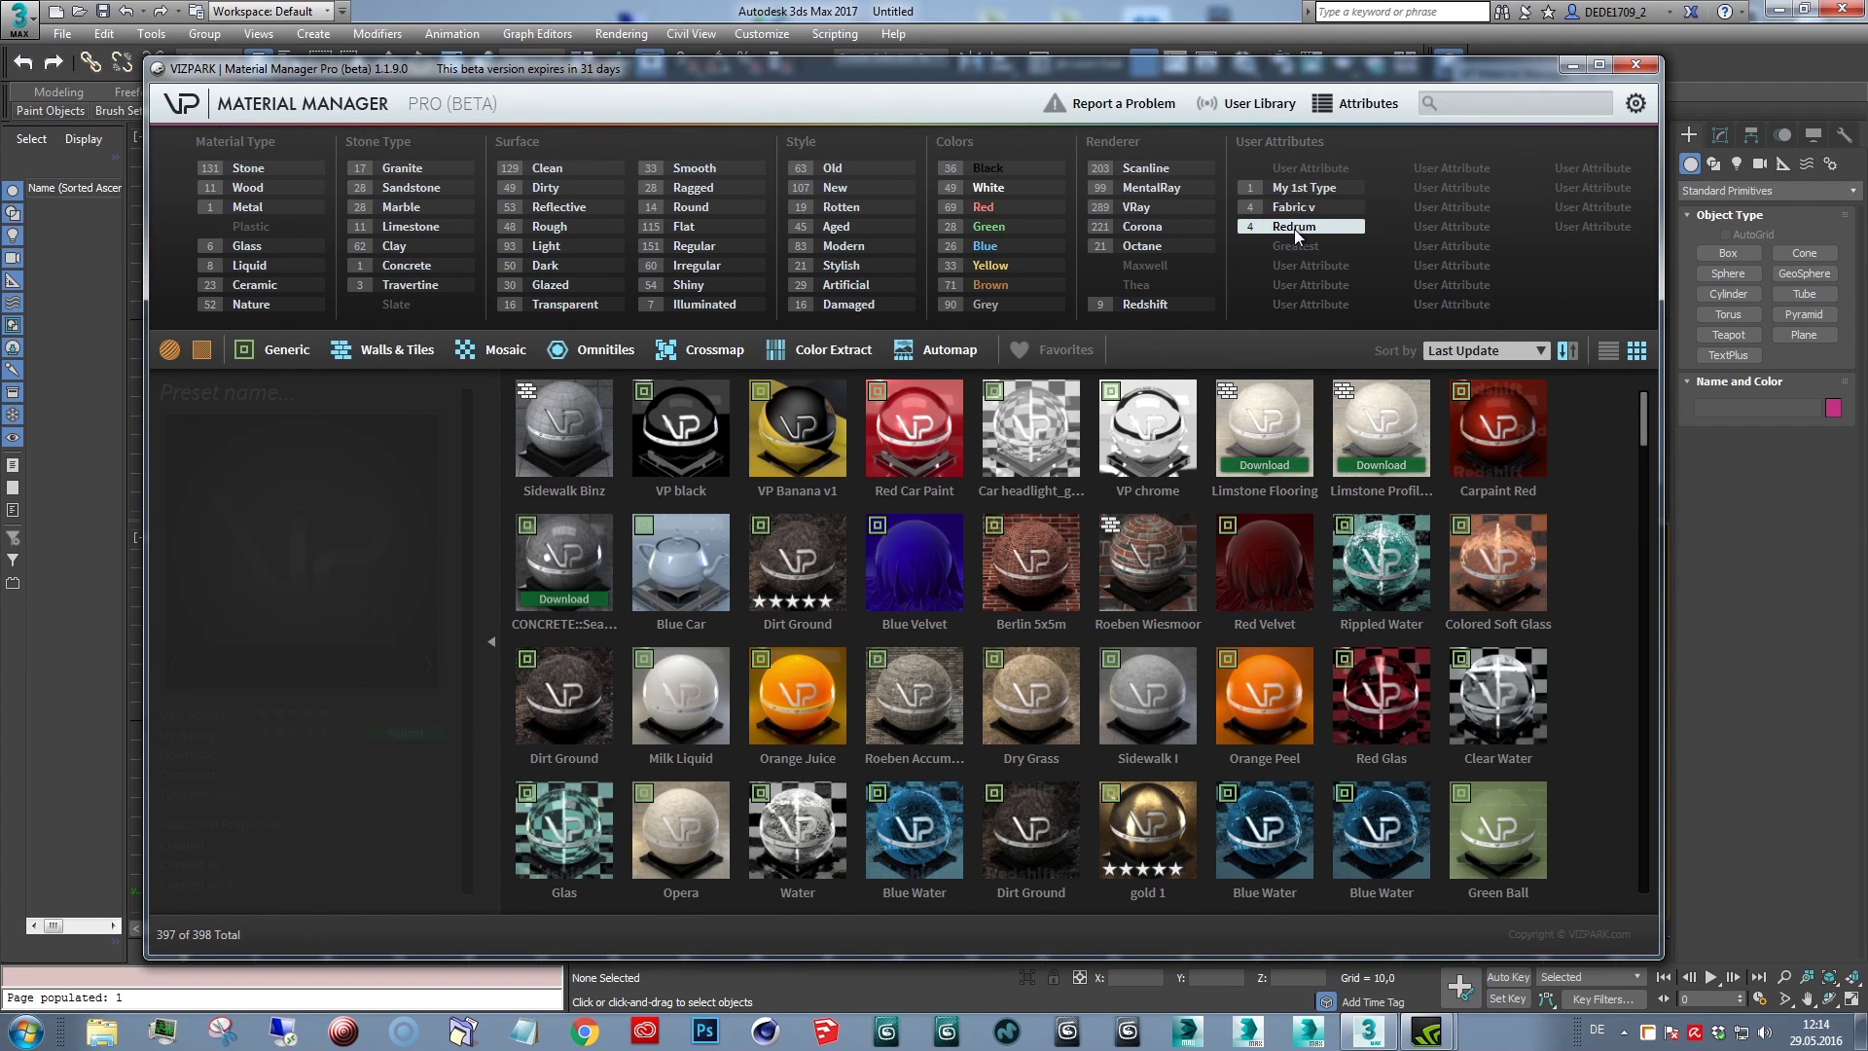
Close and reopen the Material Manager, then view Blue Velvet's details.
click(1638, 66)
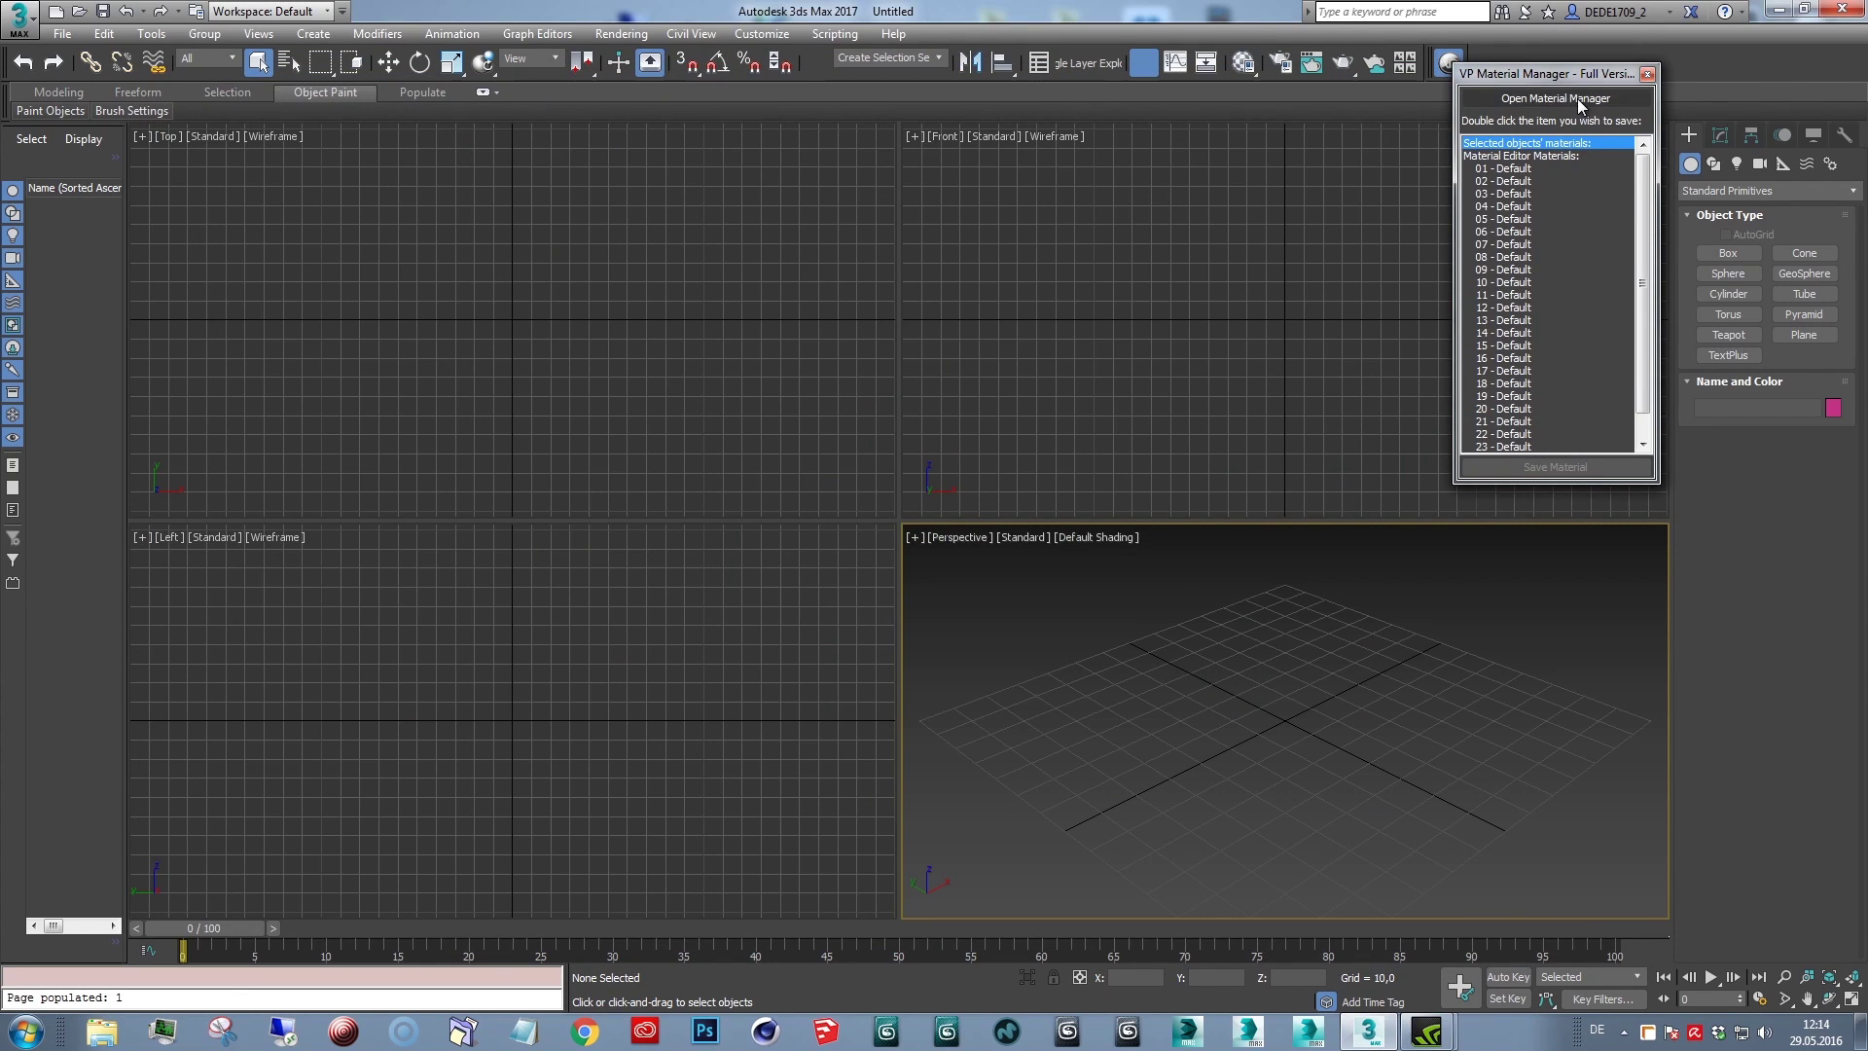
click(1577, 97)
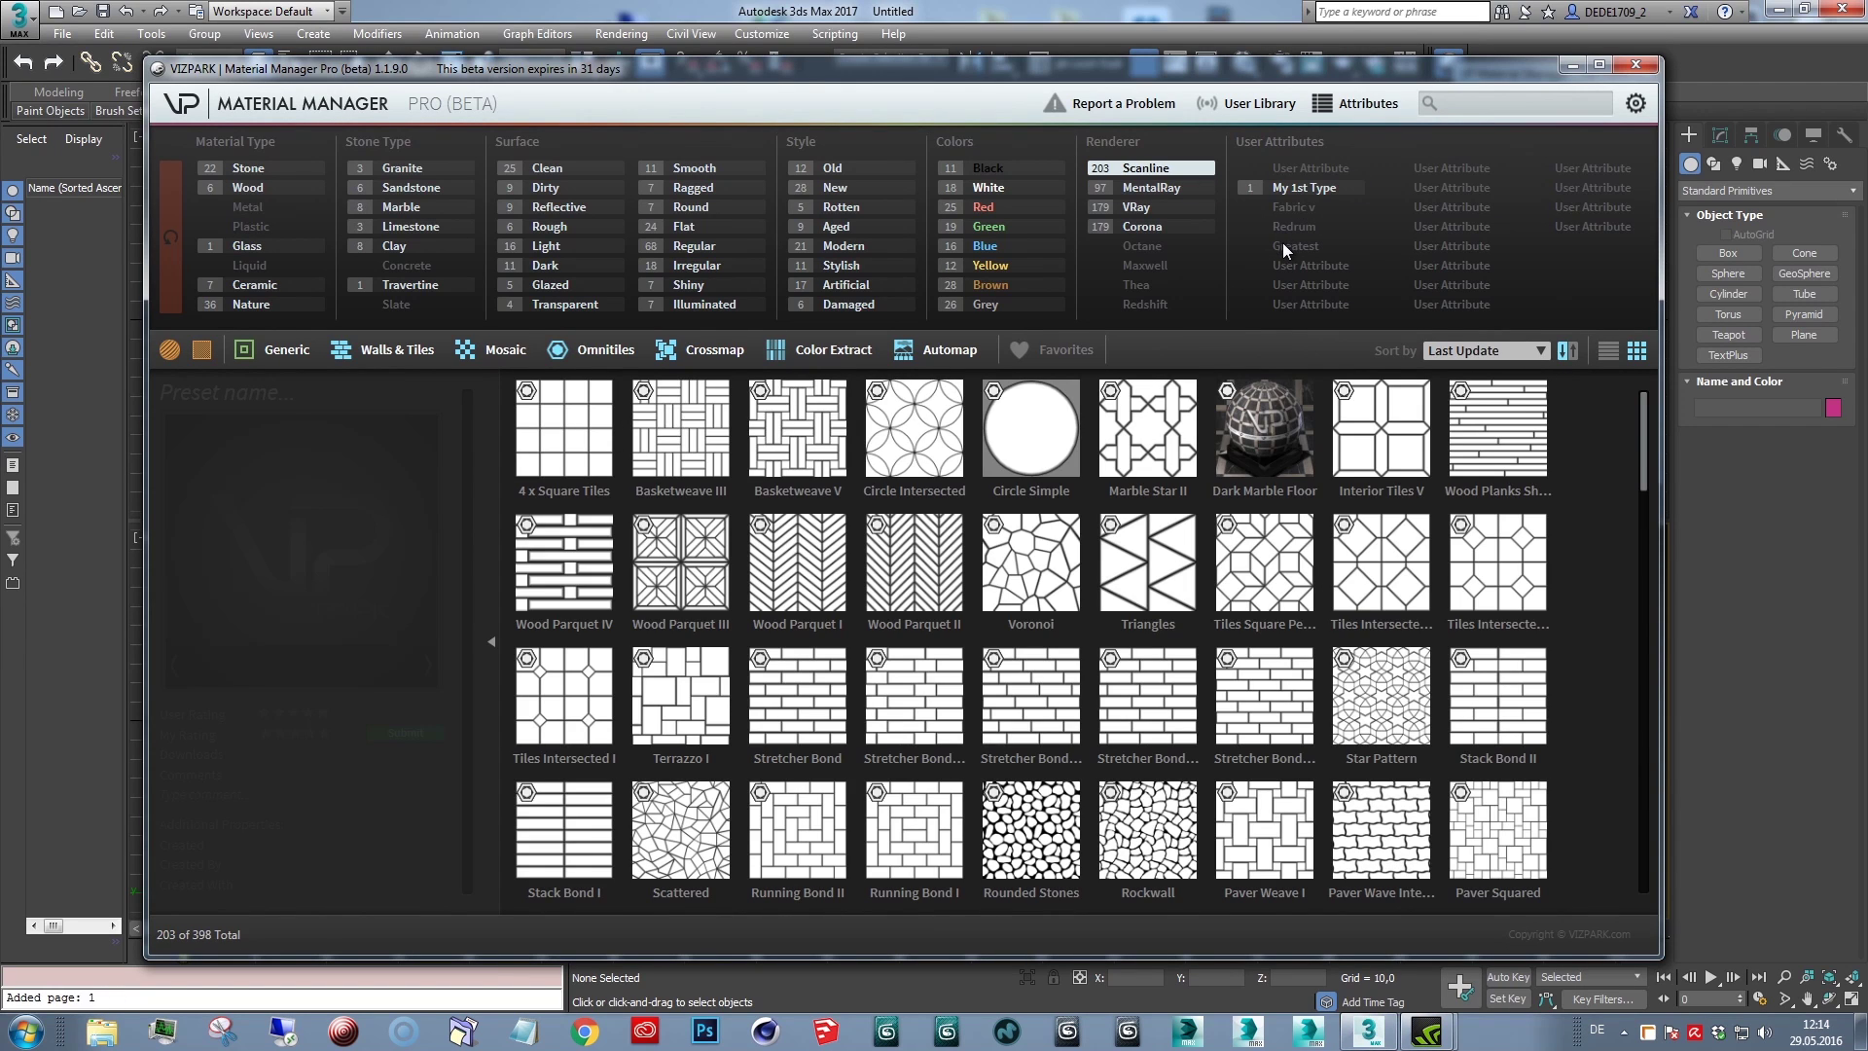
mouse_move(1294, 228)
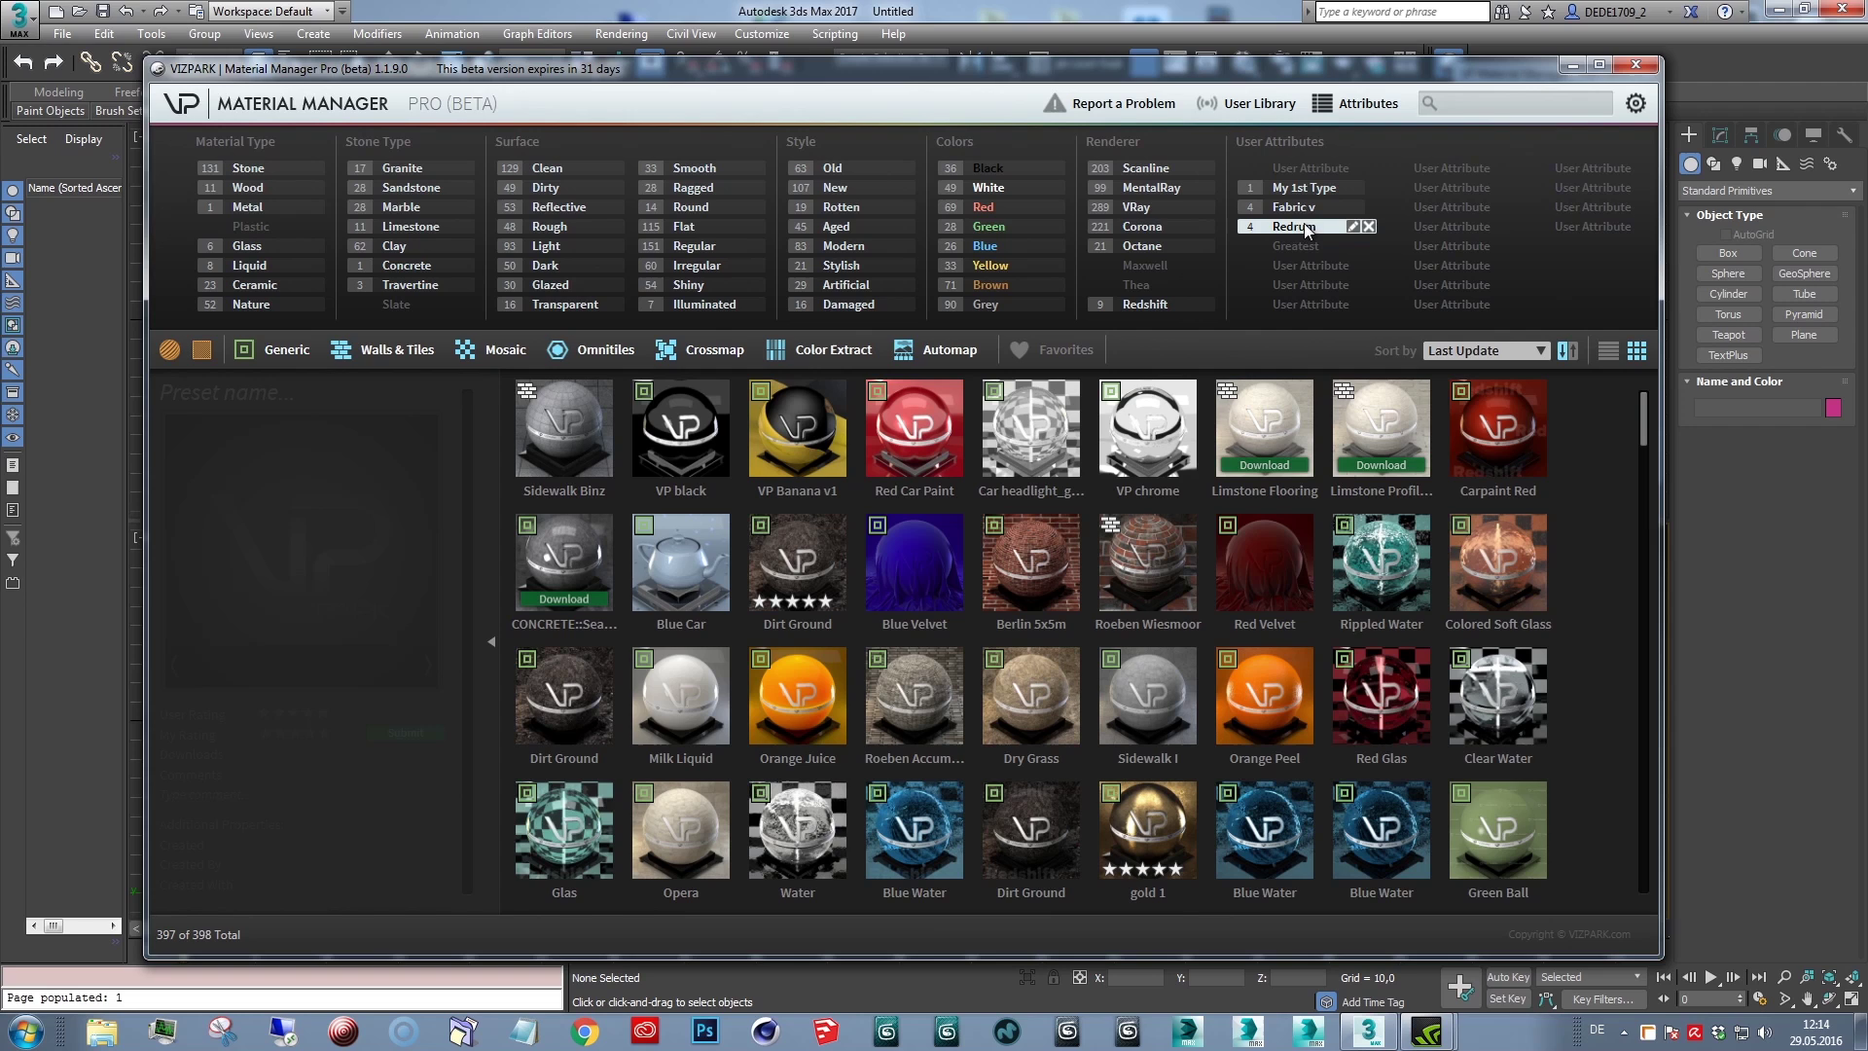
click(912, 561)
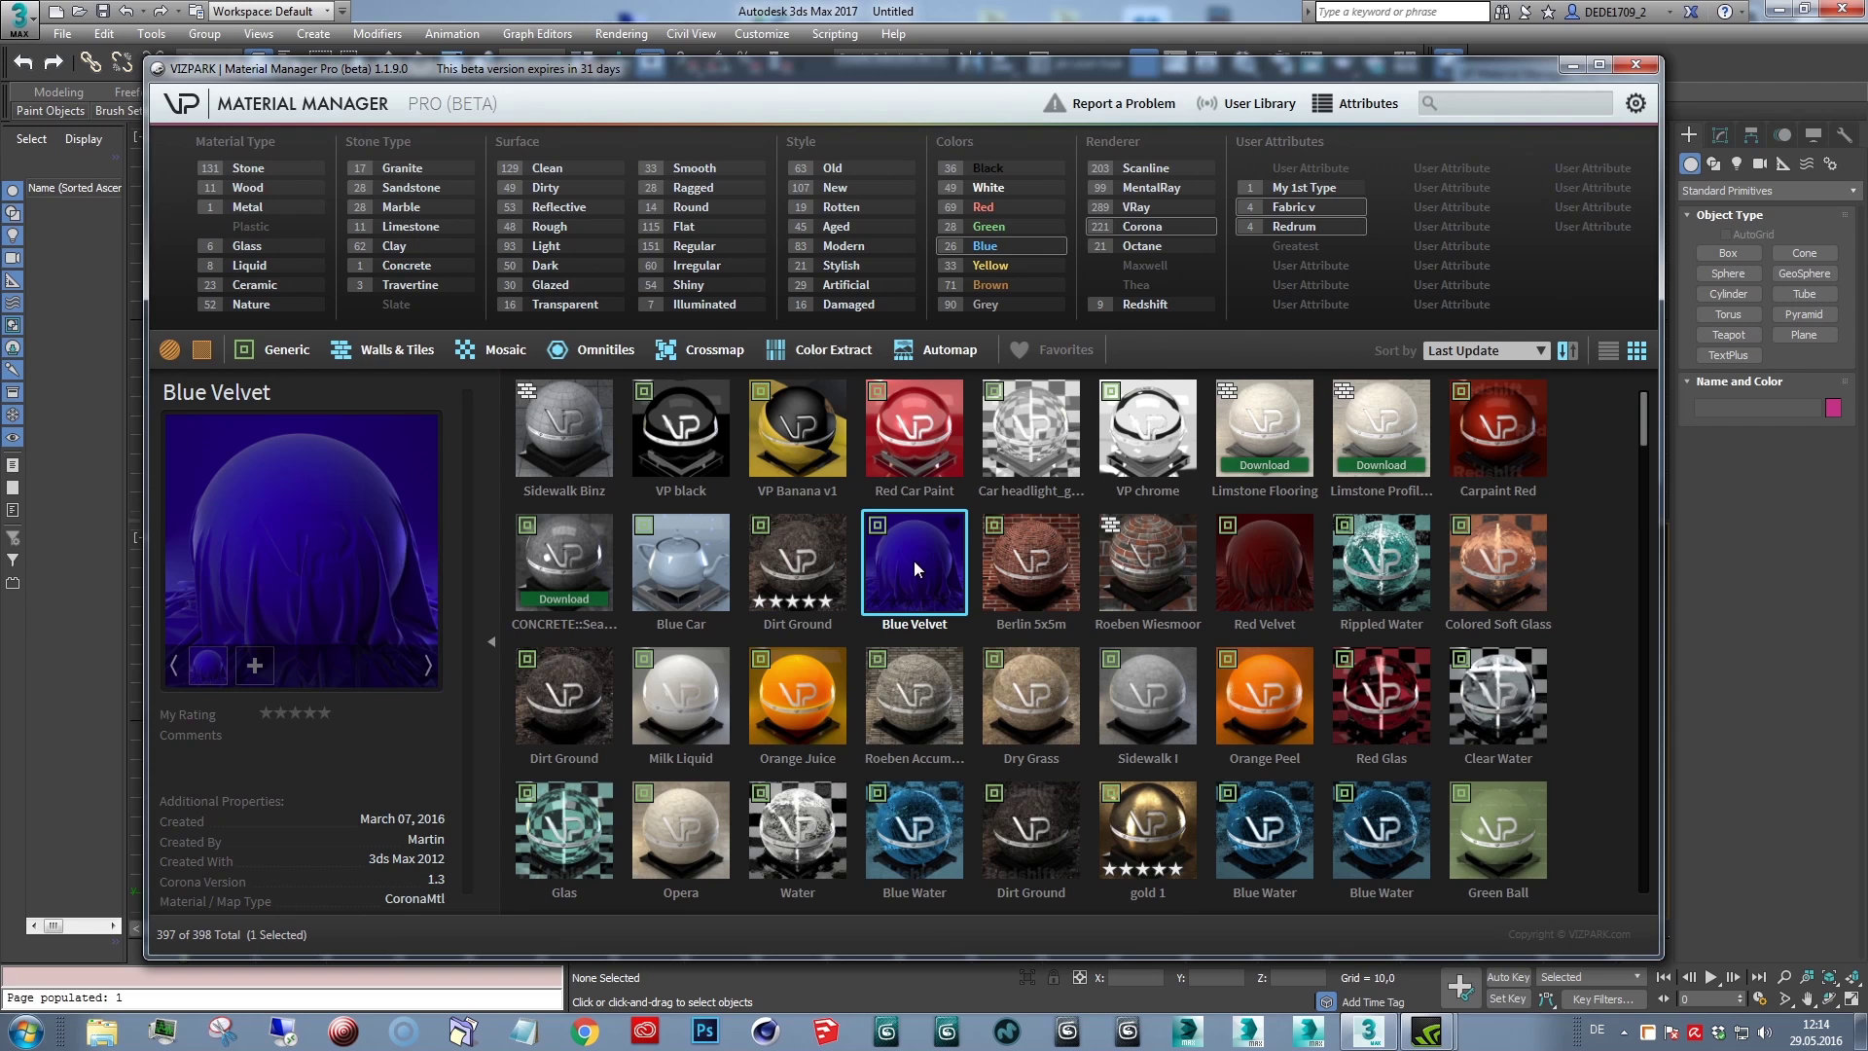
click(412, 754)
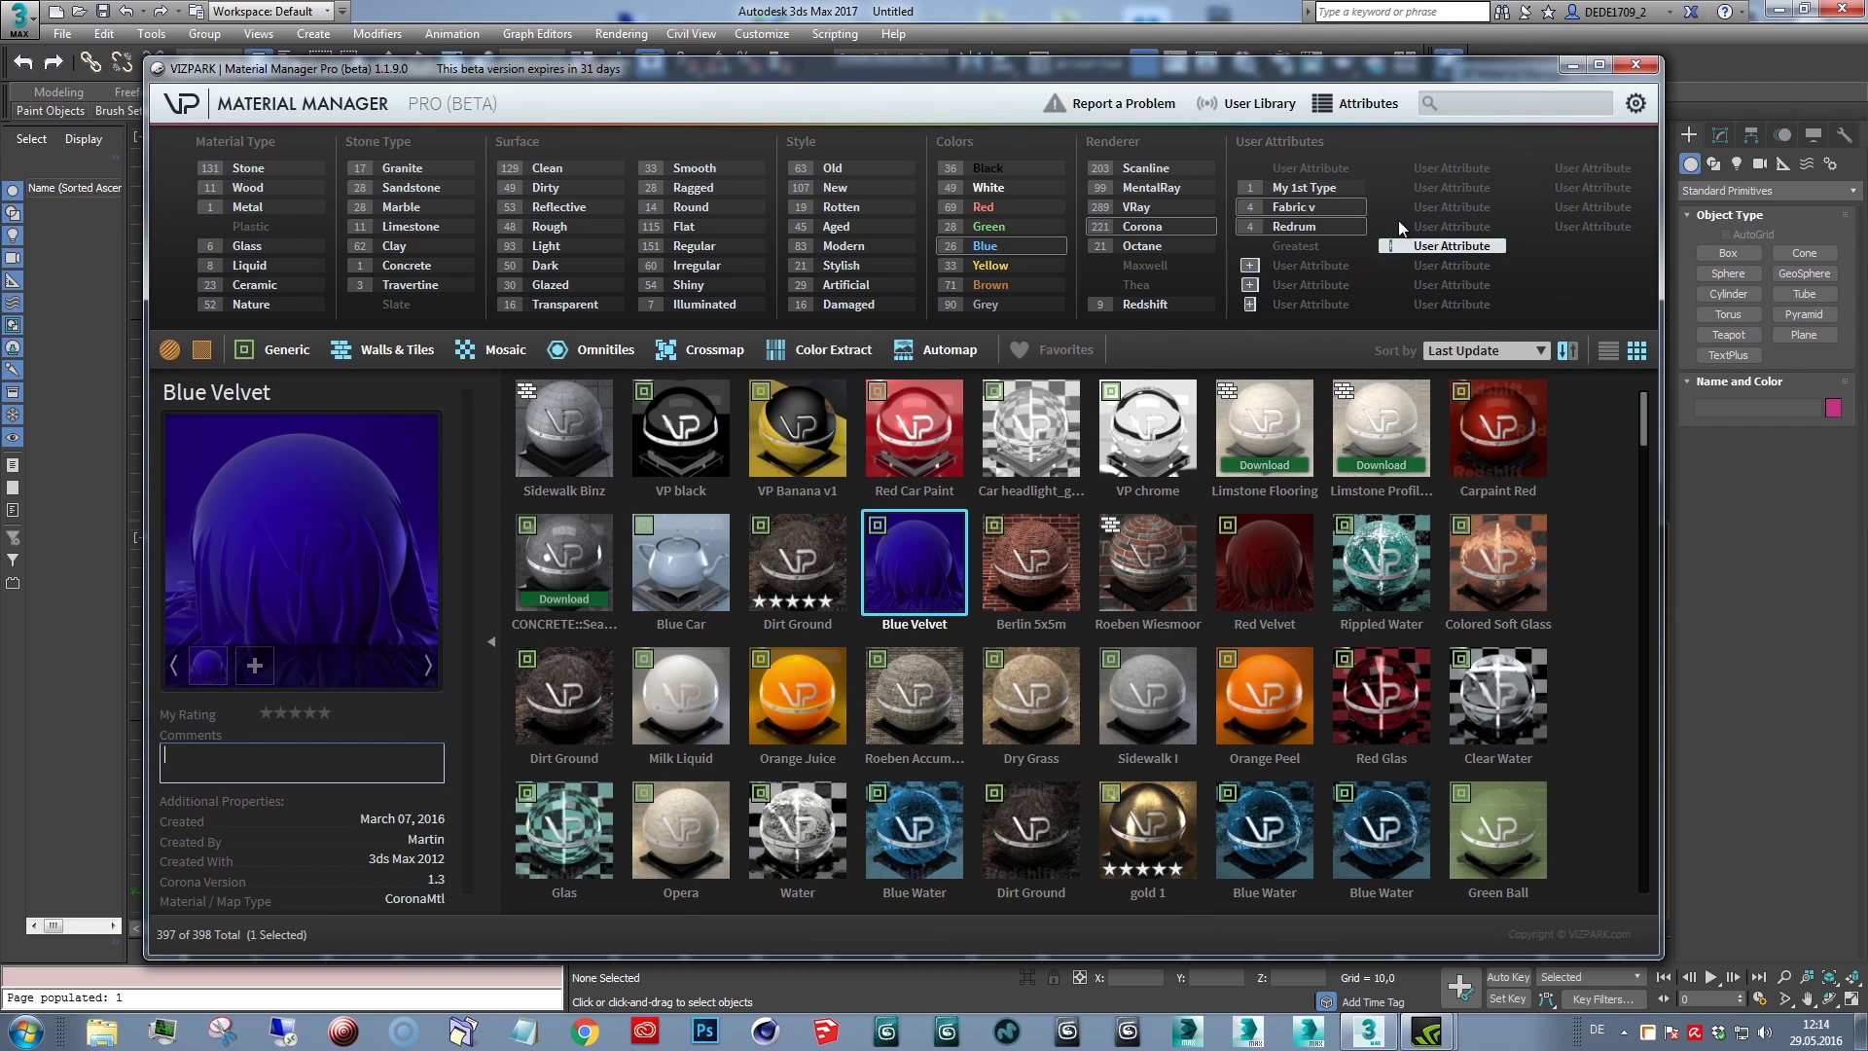
click(1472, 110)
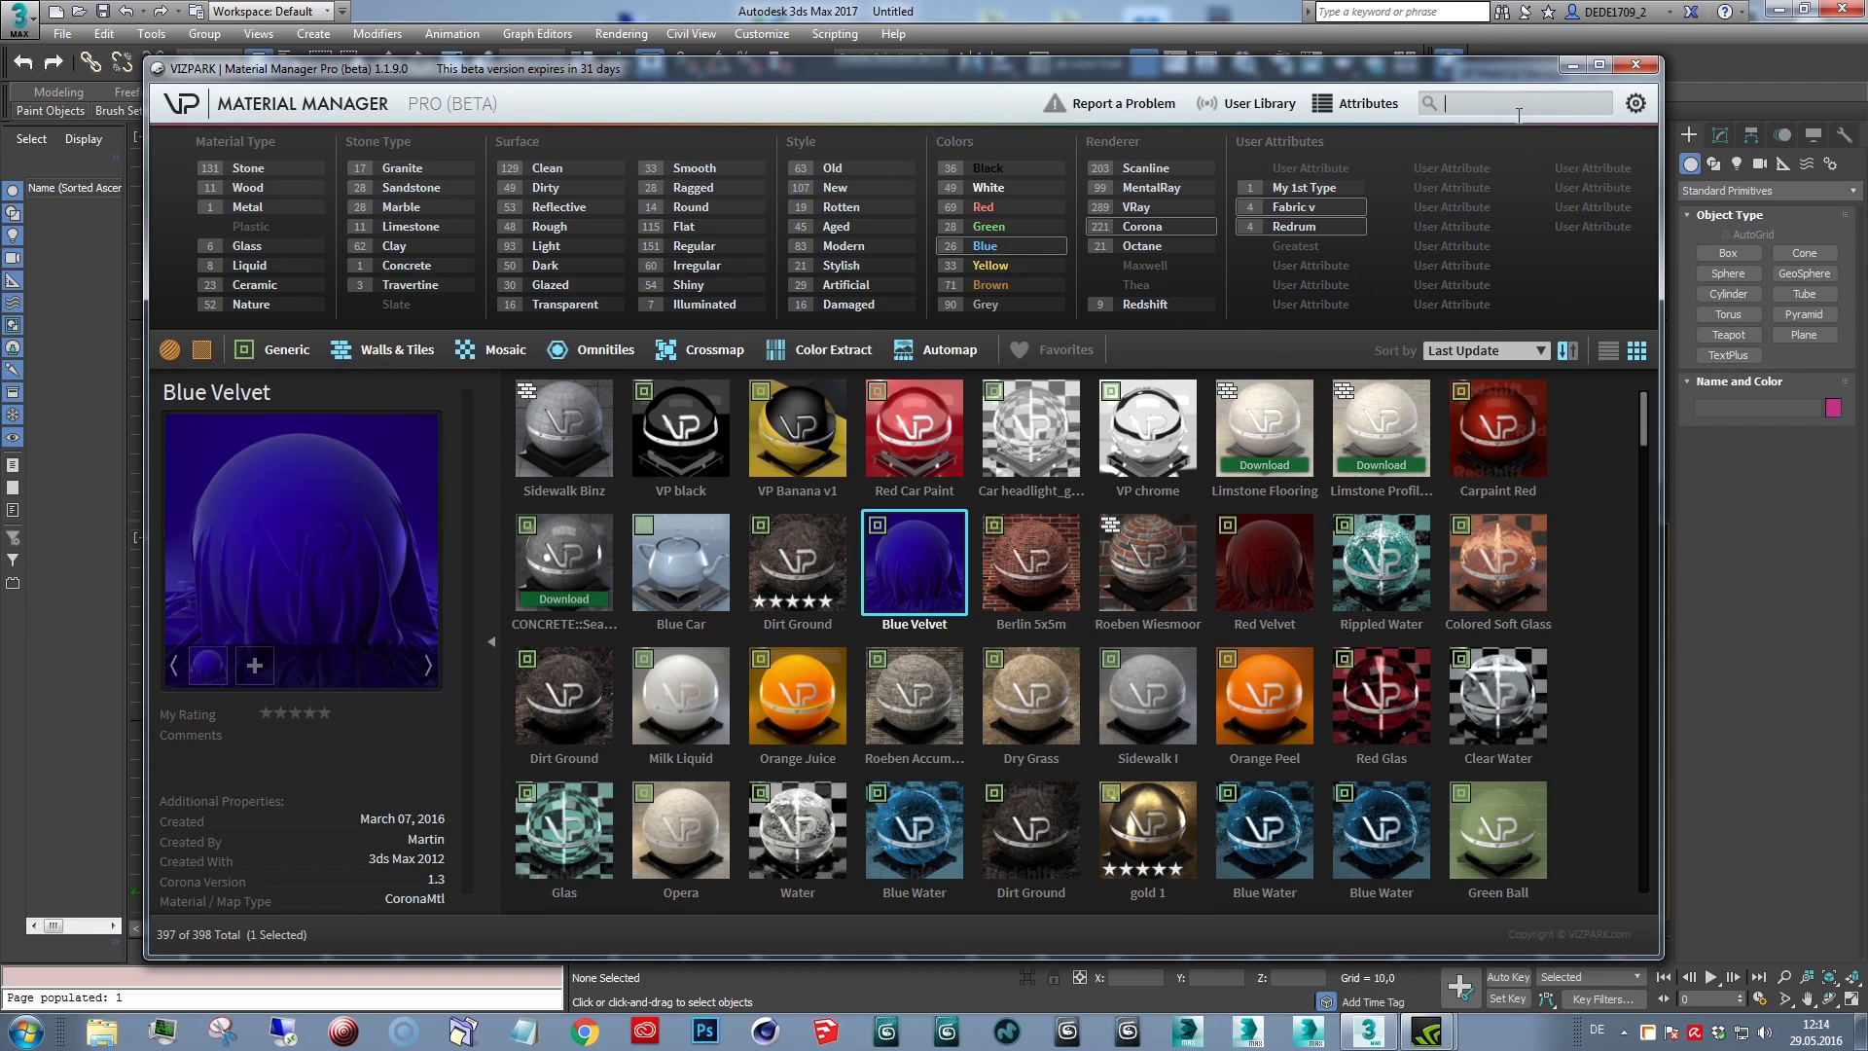
text(red)
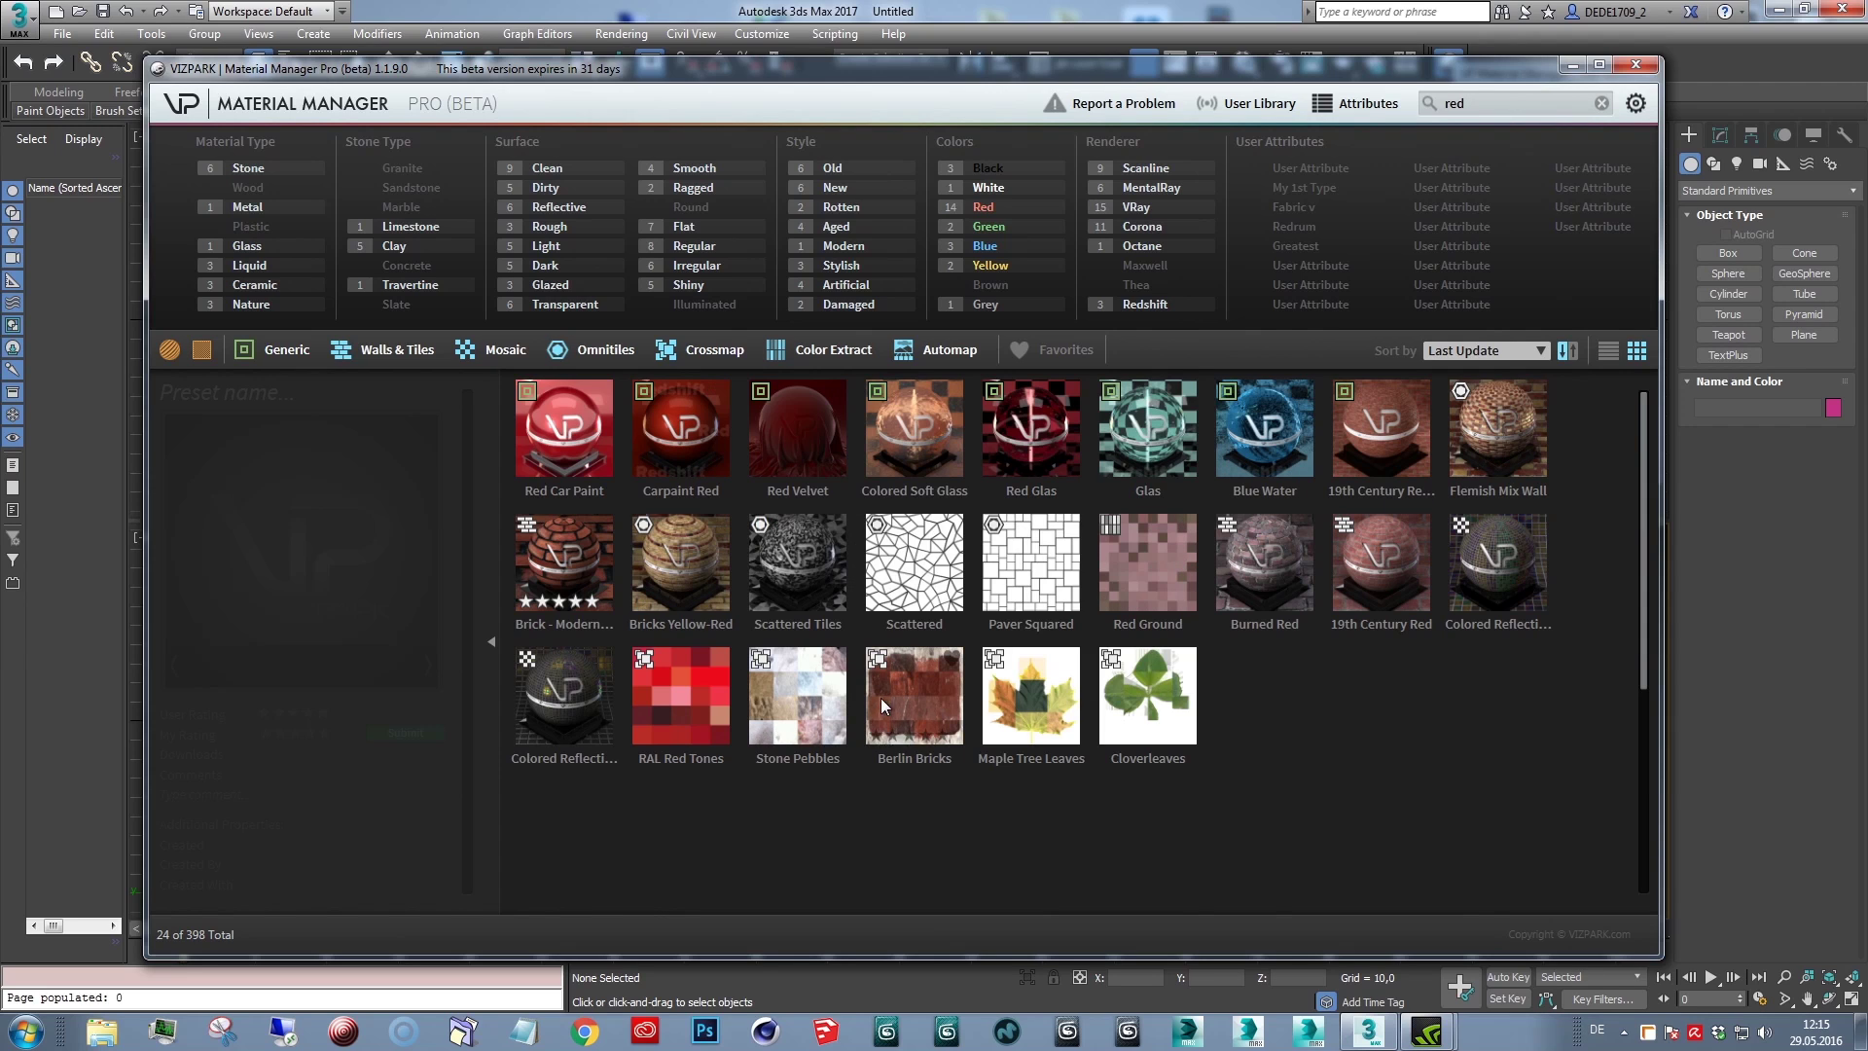
click(1601, 105)
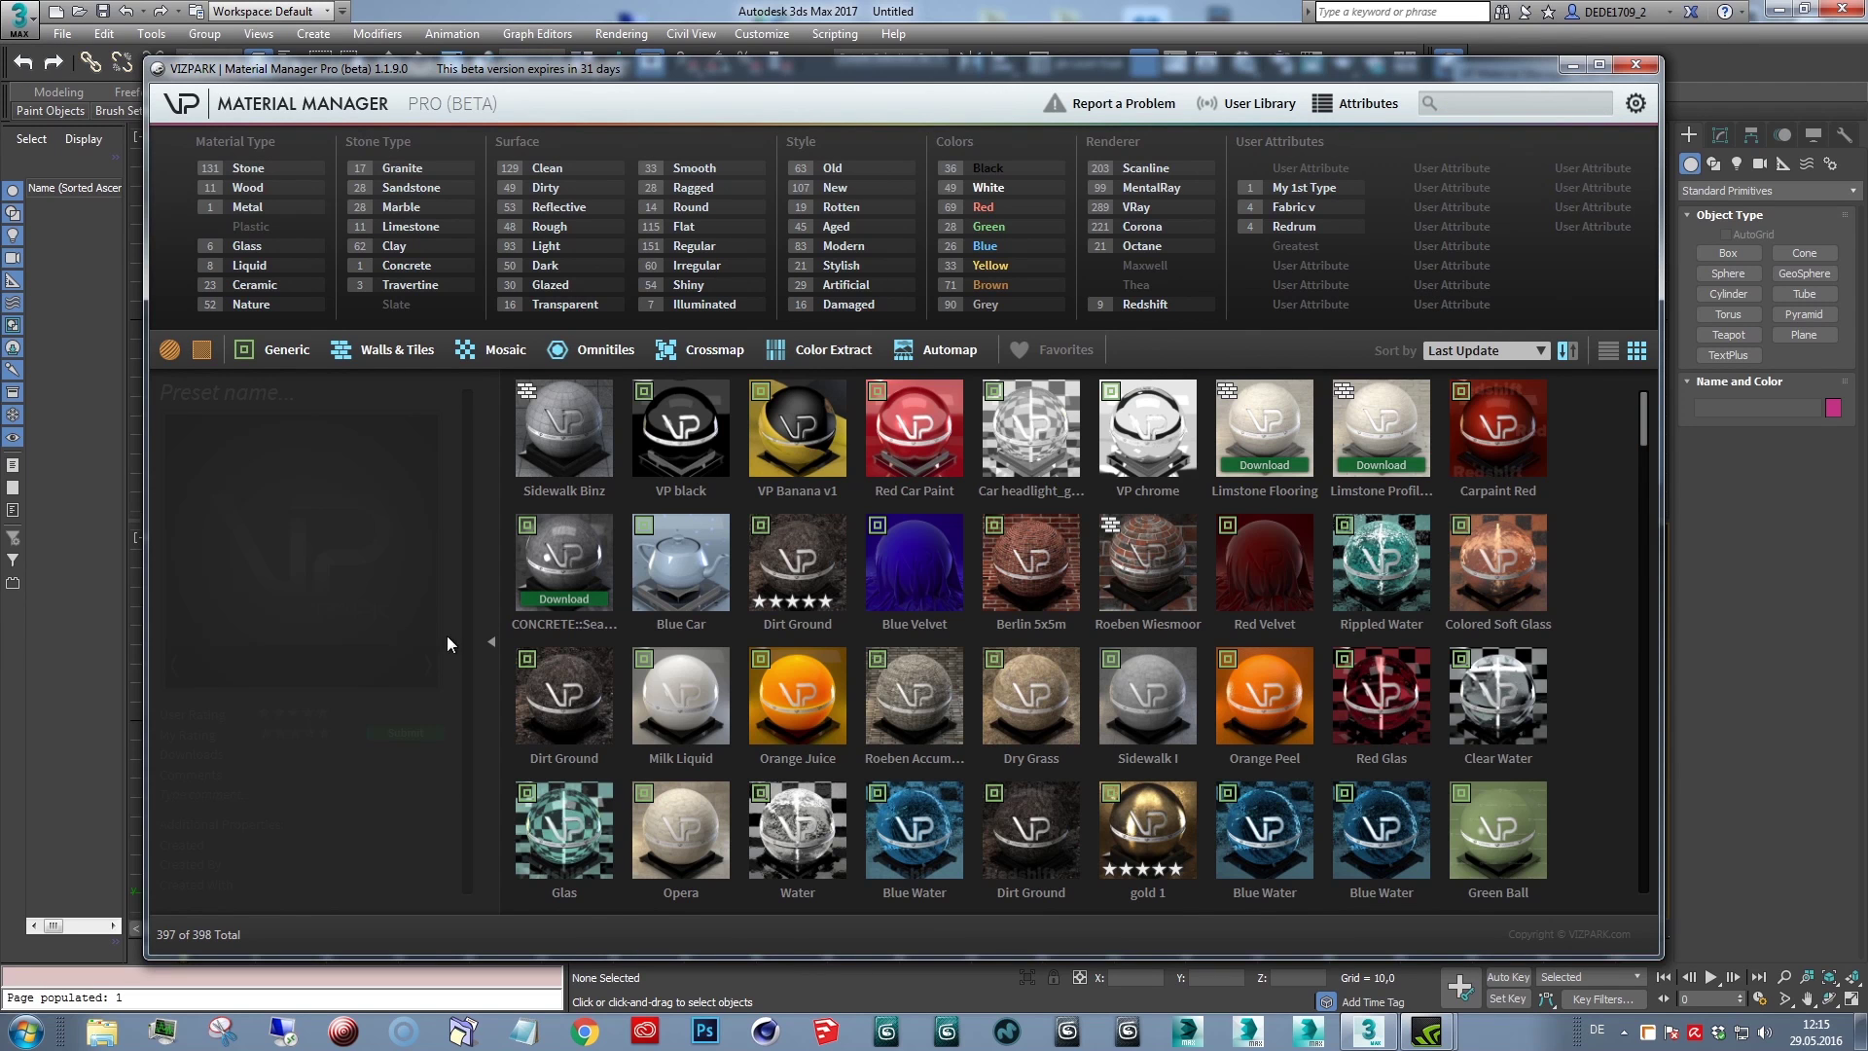
click(922, 541)
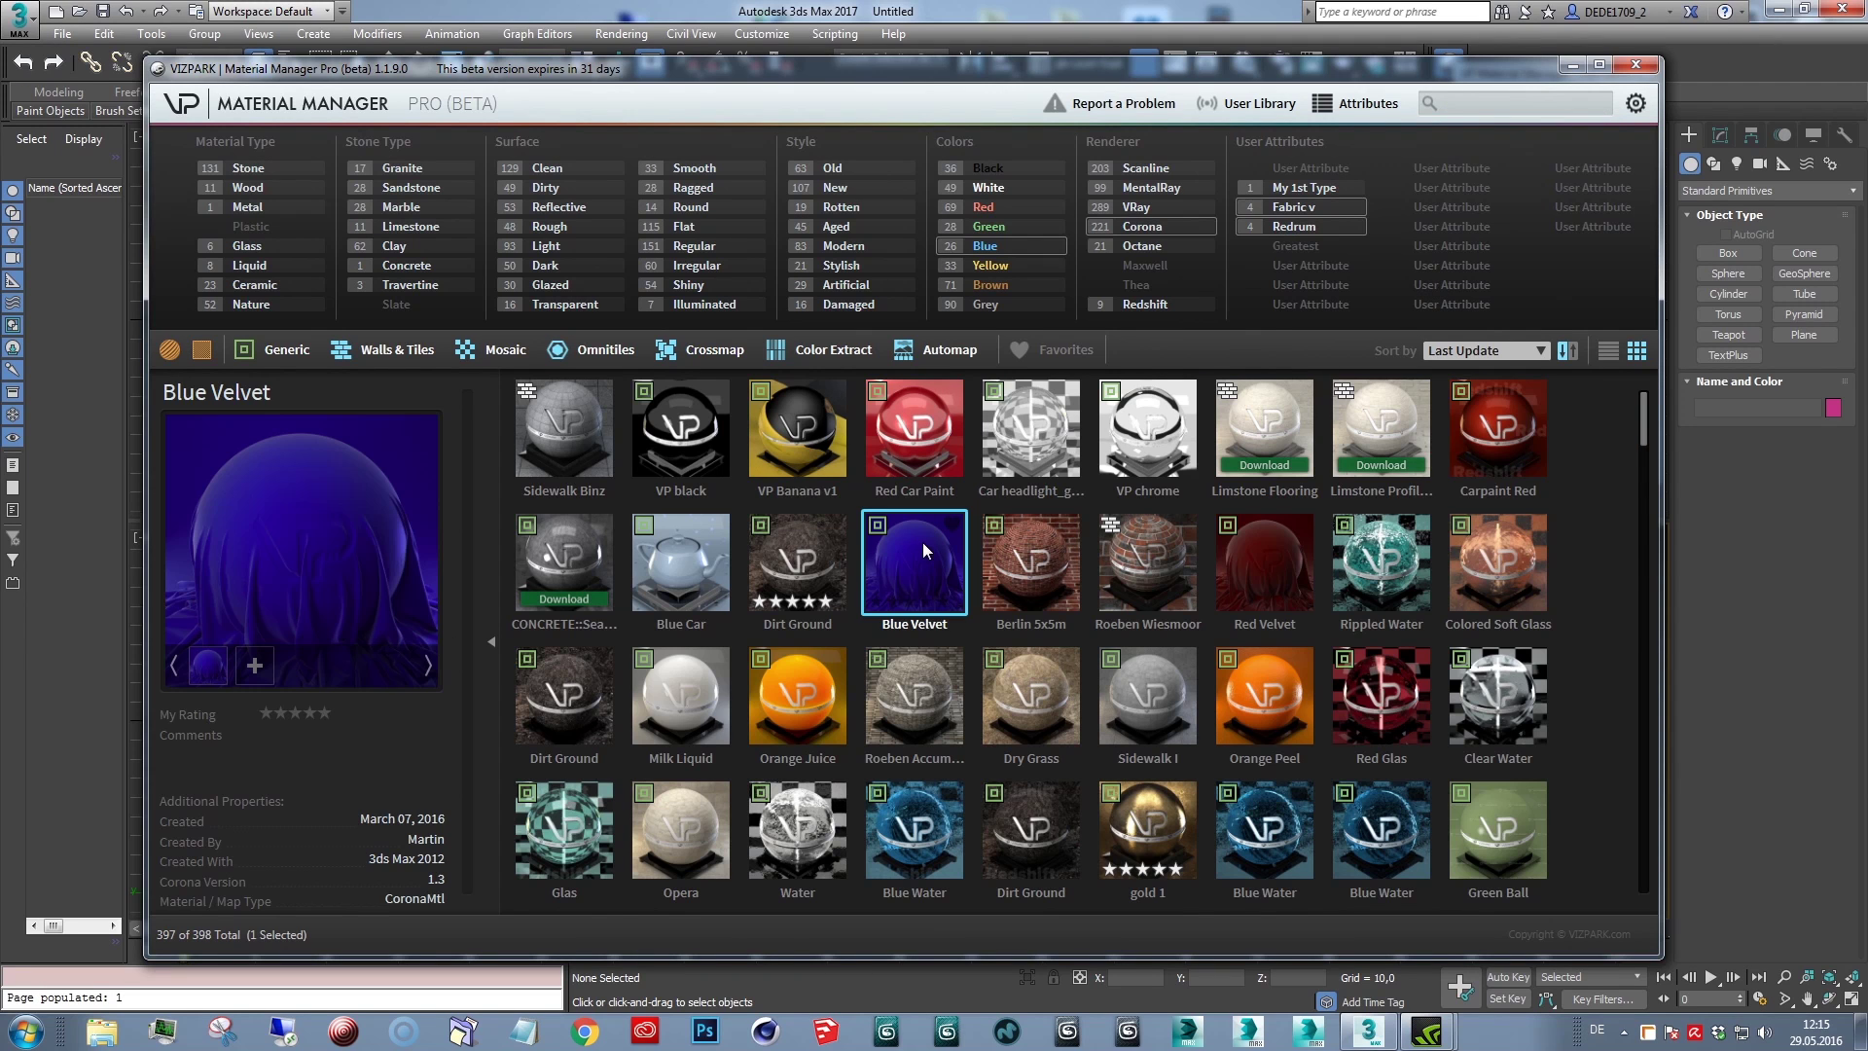
click(286, 750)
Write Blue Velvet's four-line comment: 'Project: Highrise', a client line, 'Manager:' and 'etetc'.
text(Pr)
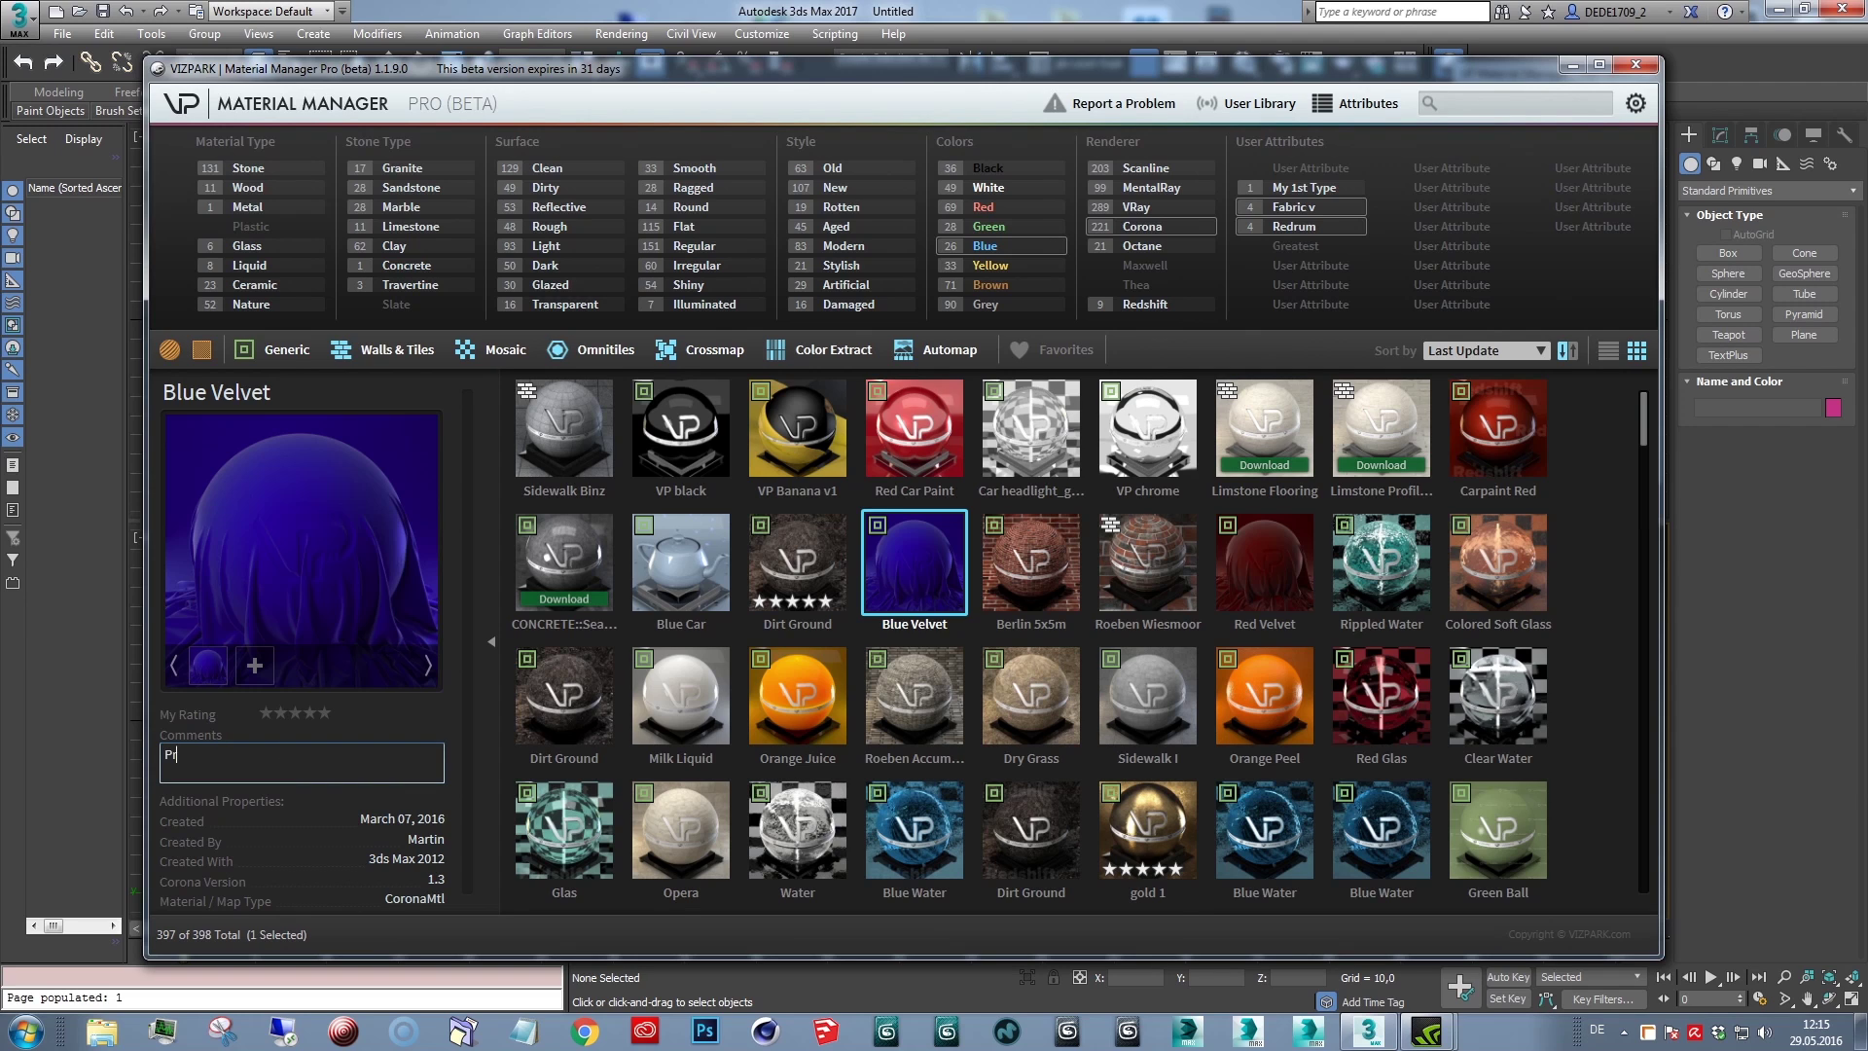
text(oject: Highrise)
key(Return)
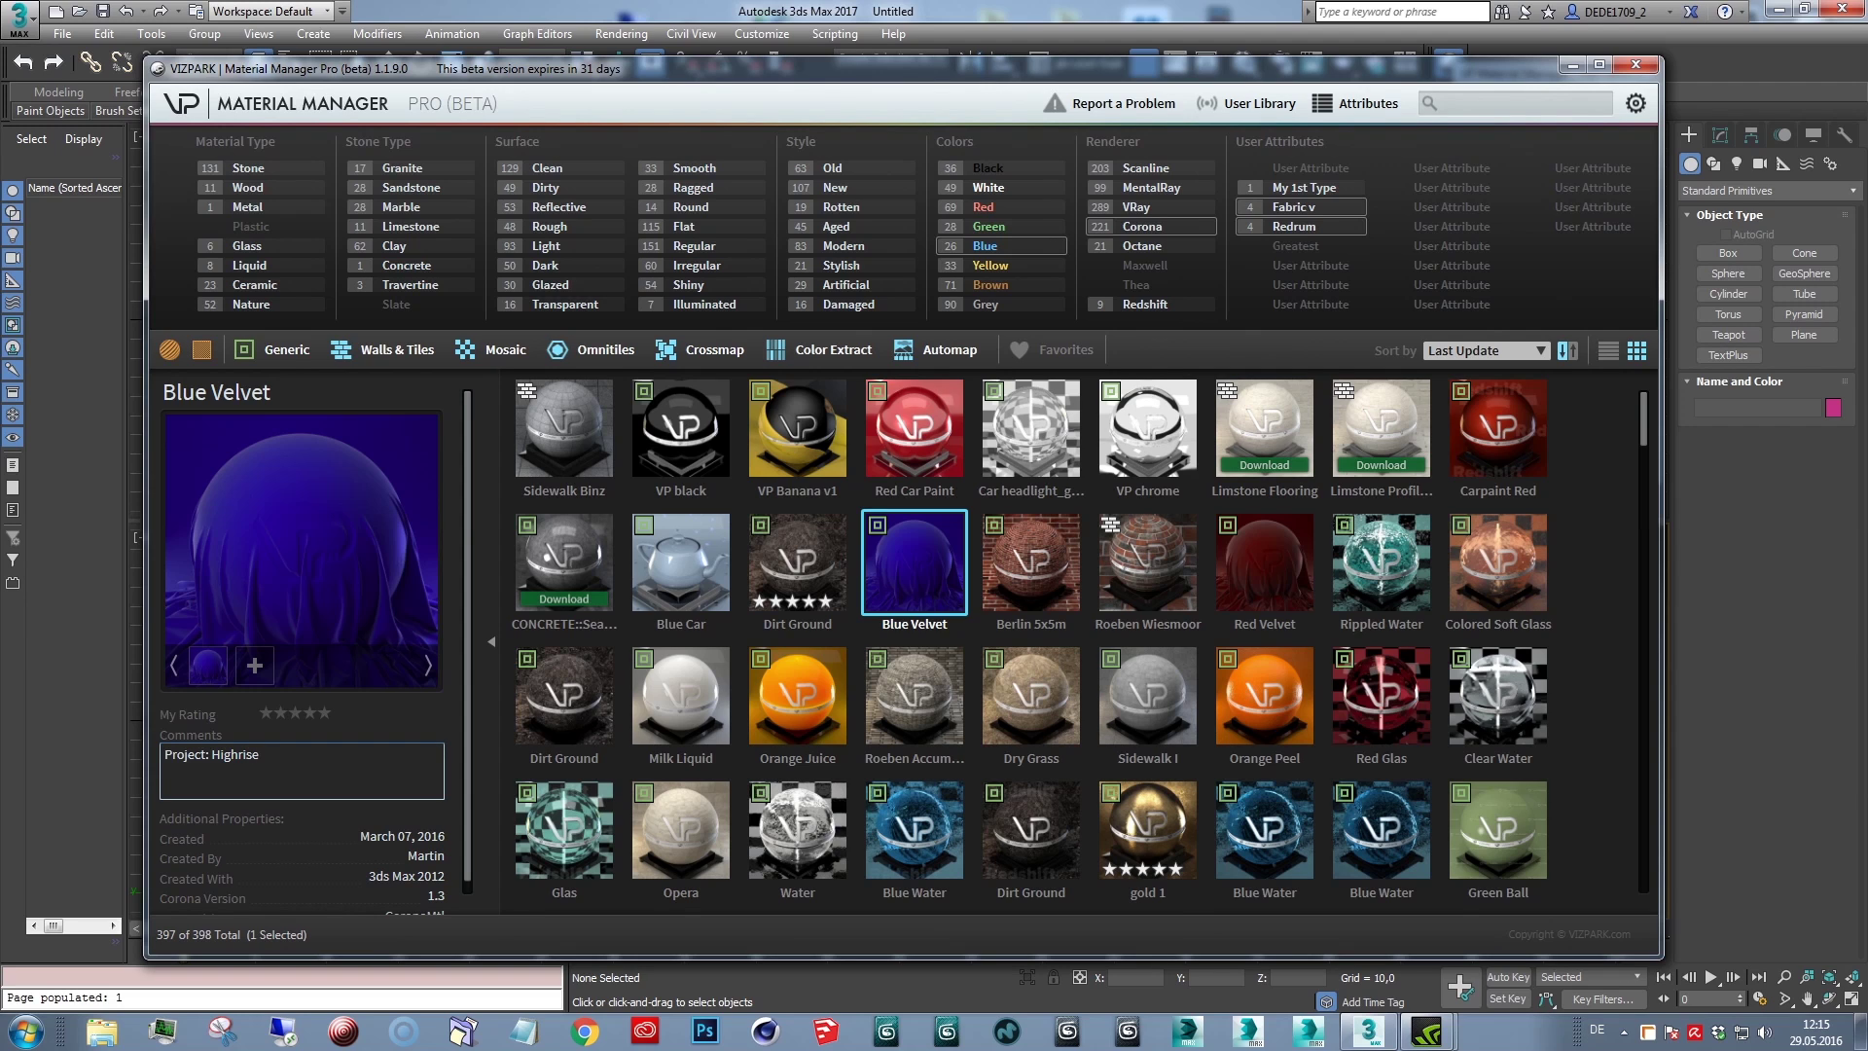
text(Client: Architect w)
key(BackSpace)
text(Wright)
key(Return)
text(Manager)
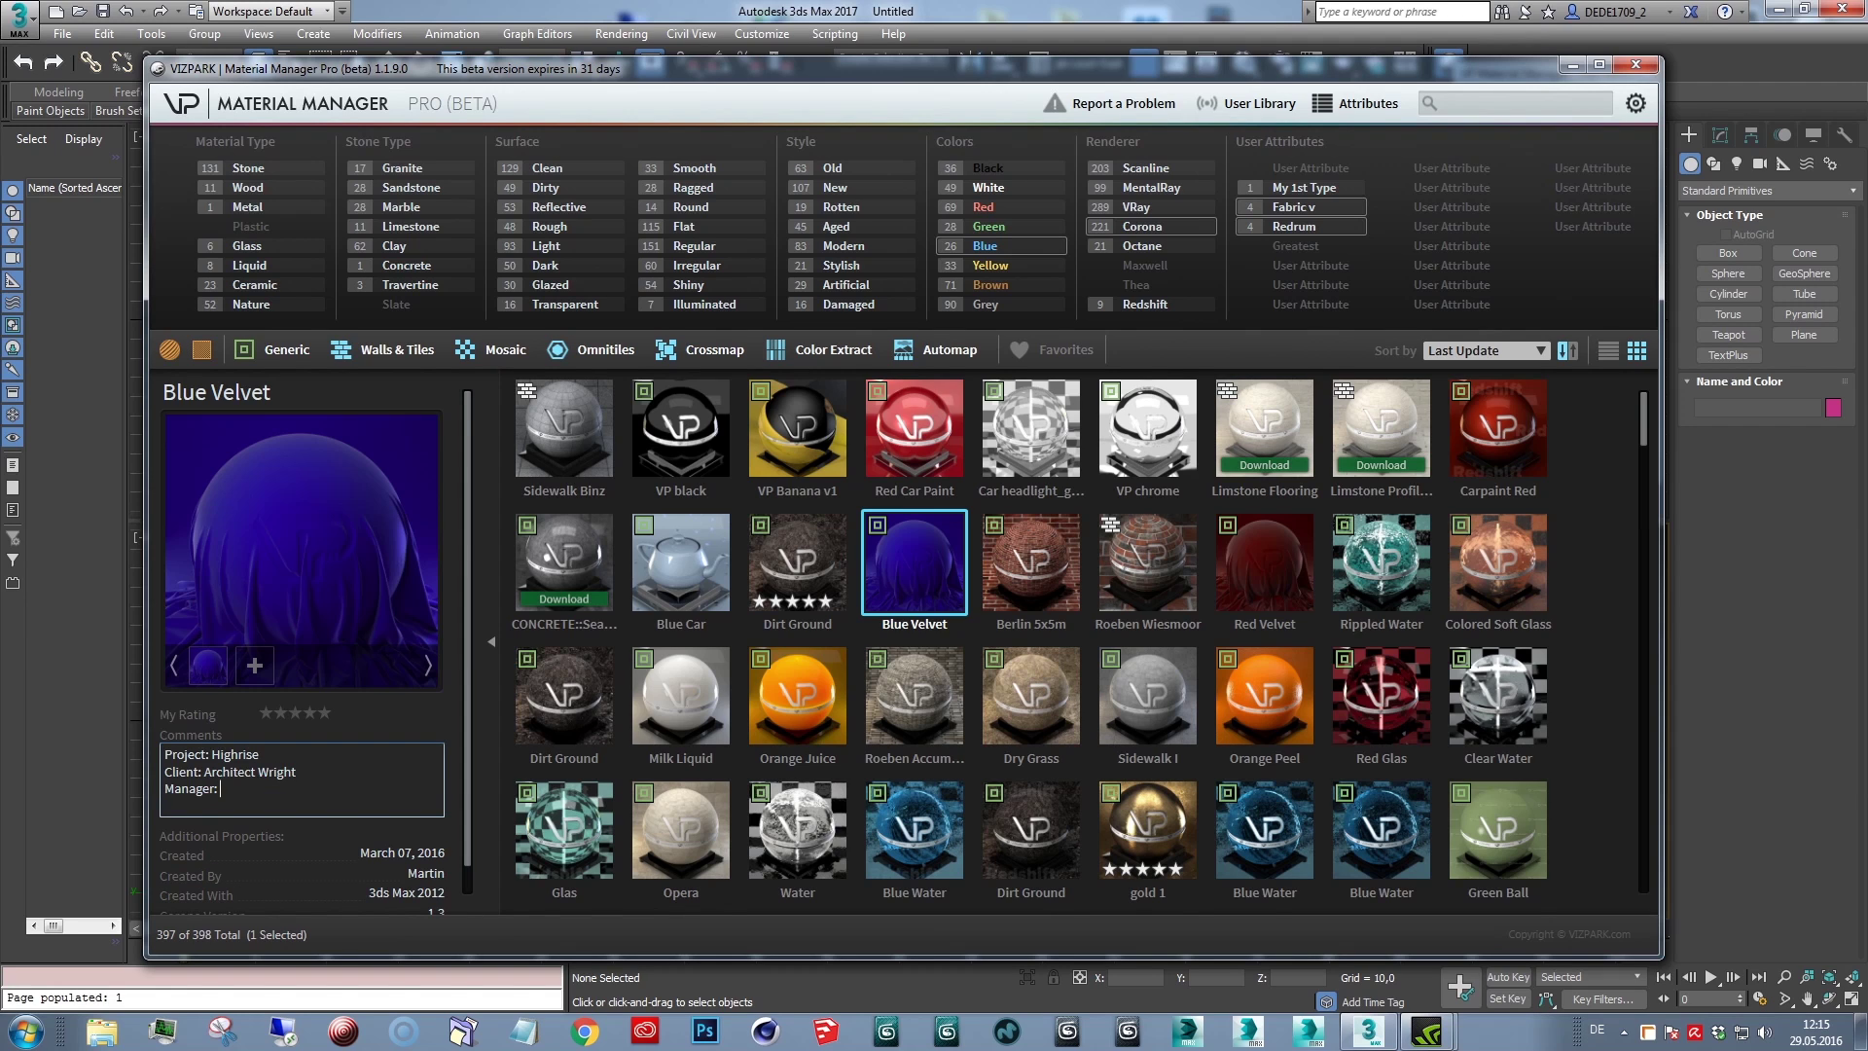
text(:)
key(Return)
text(etc)
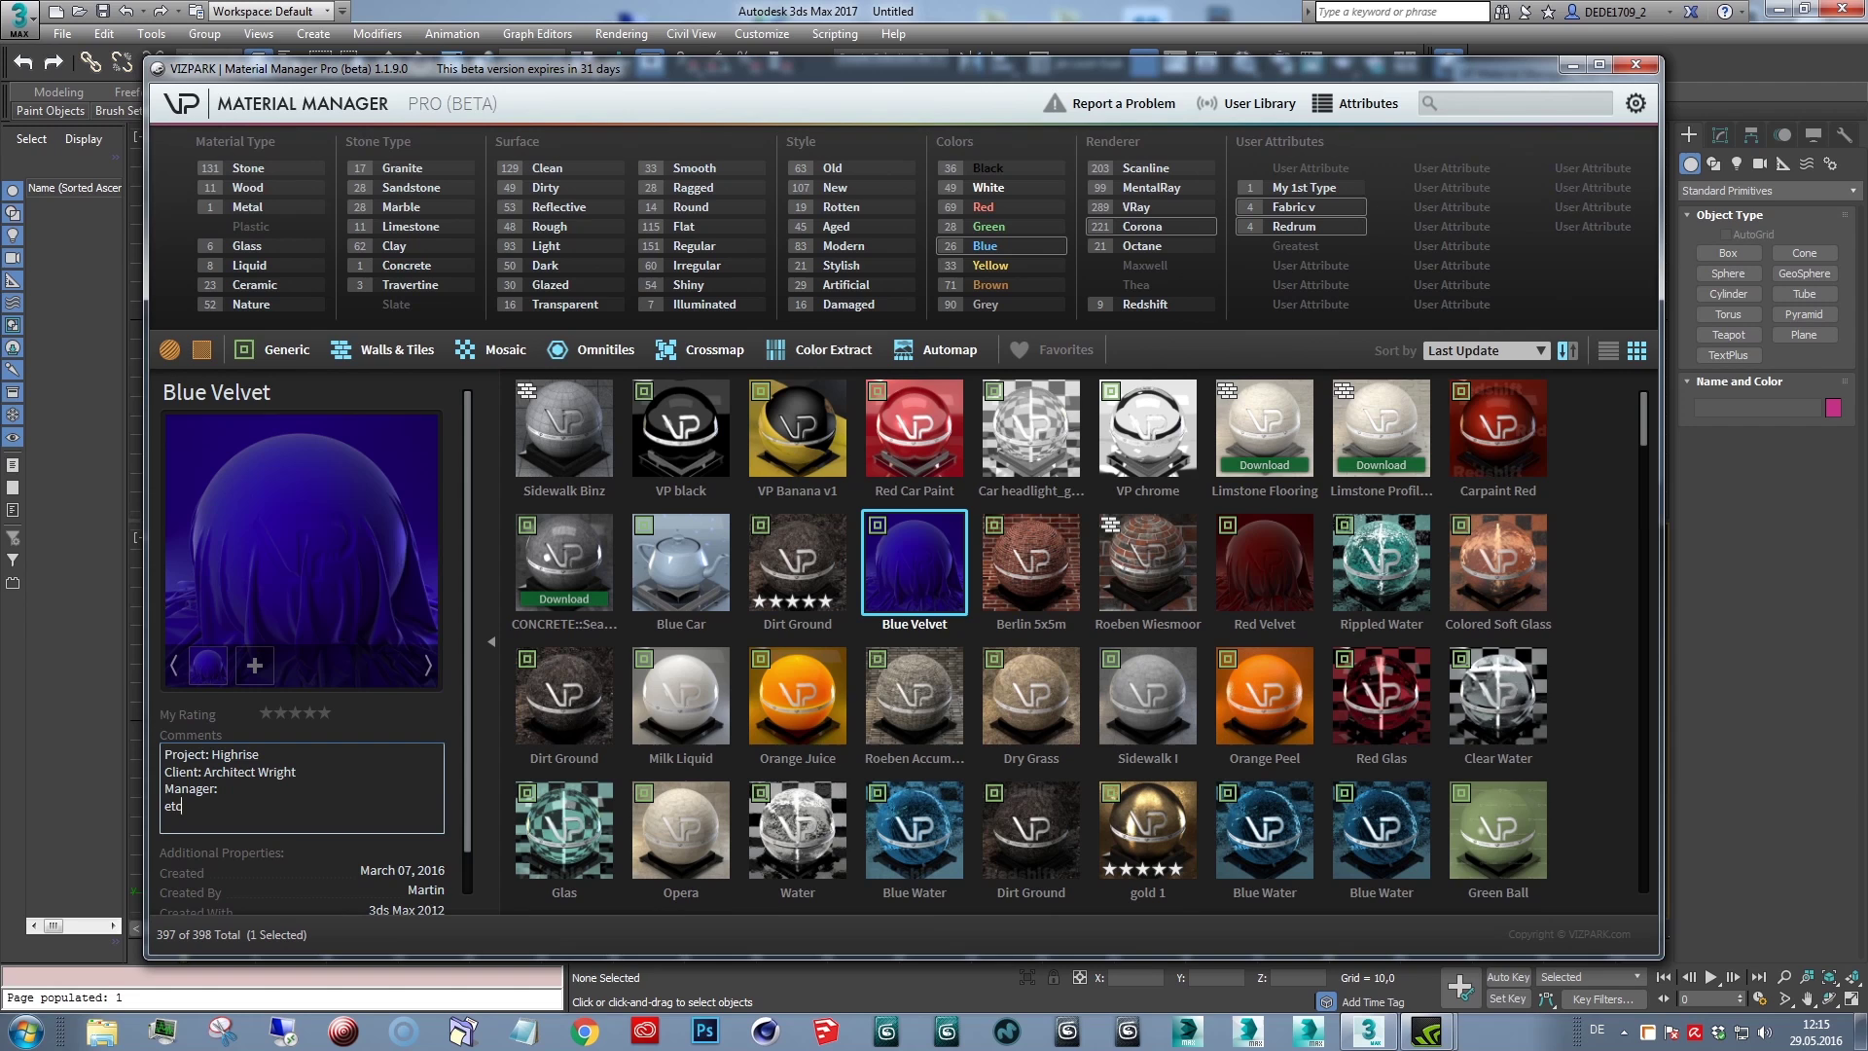
text(etc)
click(936, 566)
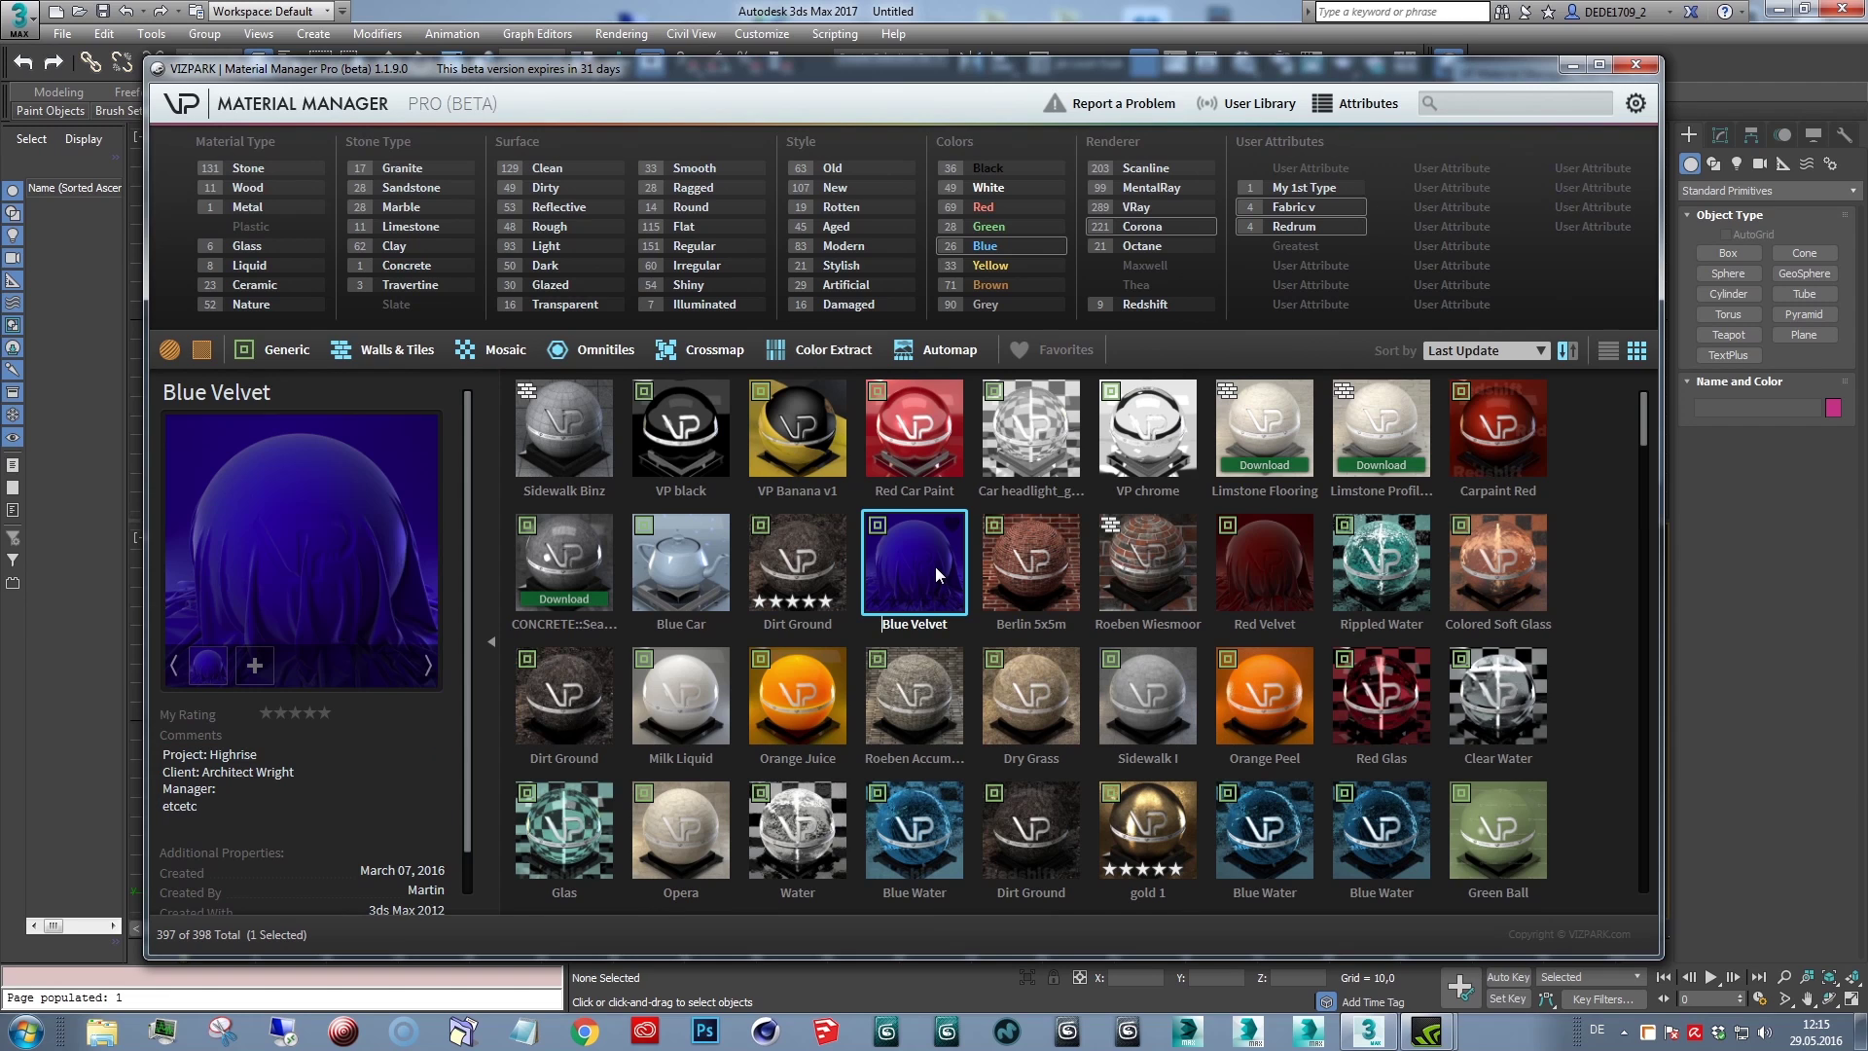
click(1456, 104)
Search 'highrise' to confirm only Blue Velvet matches, then clear it and select Green Ball's comment.
text(highrise)
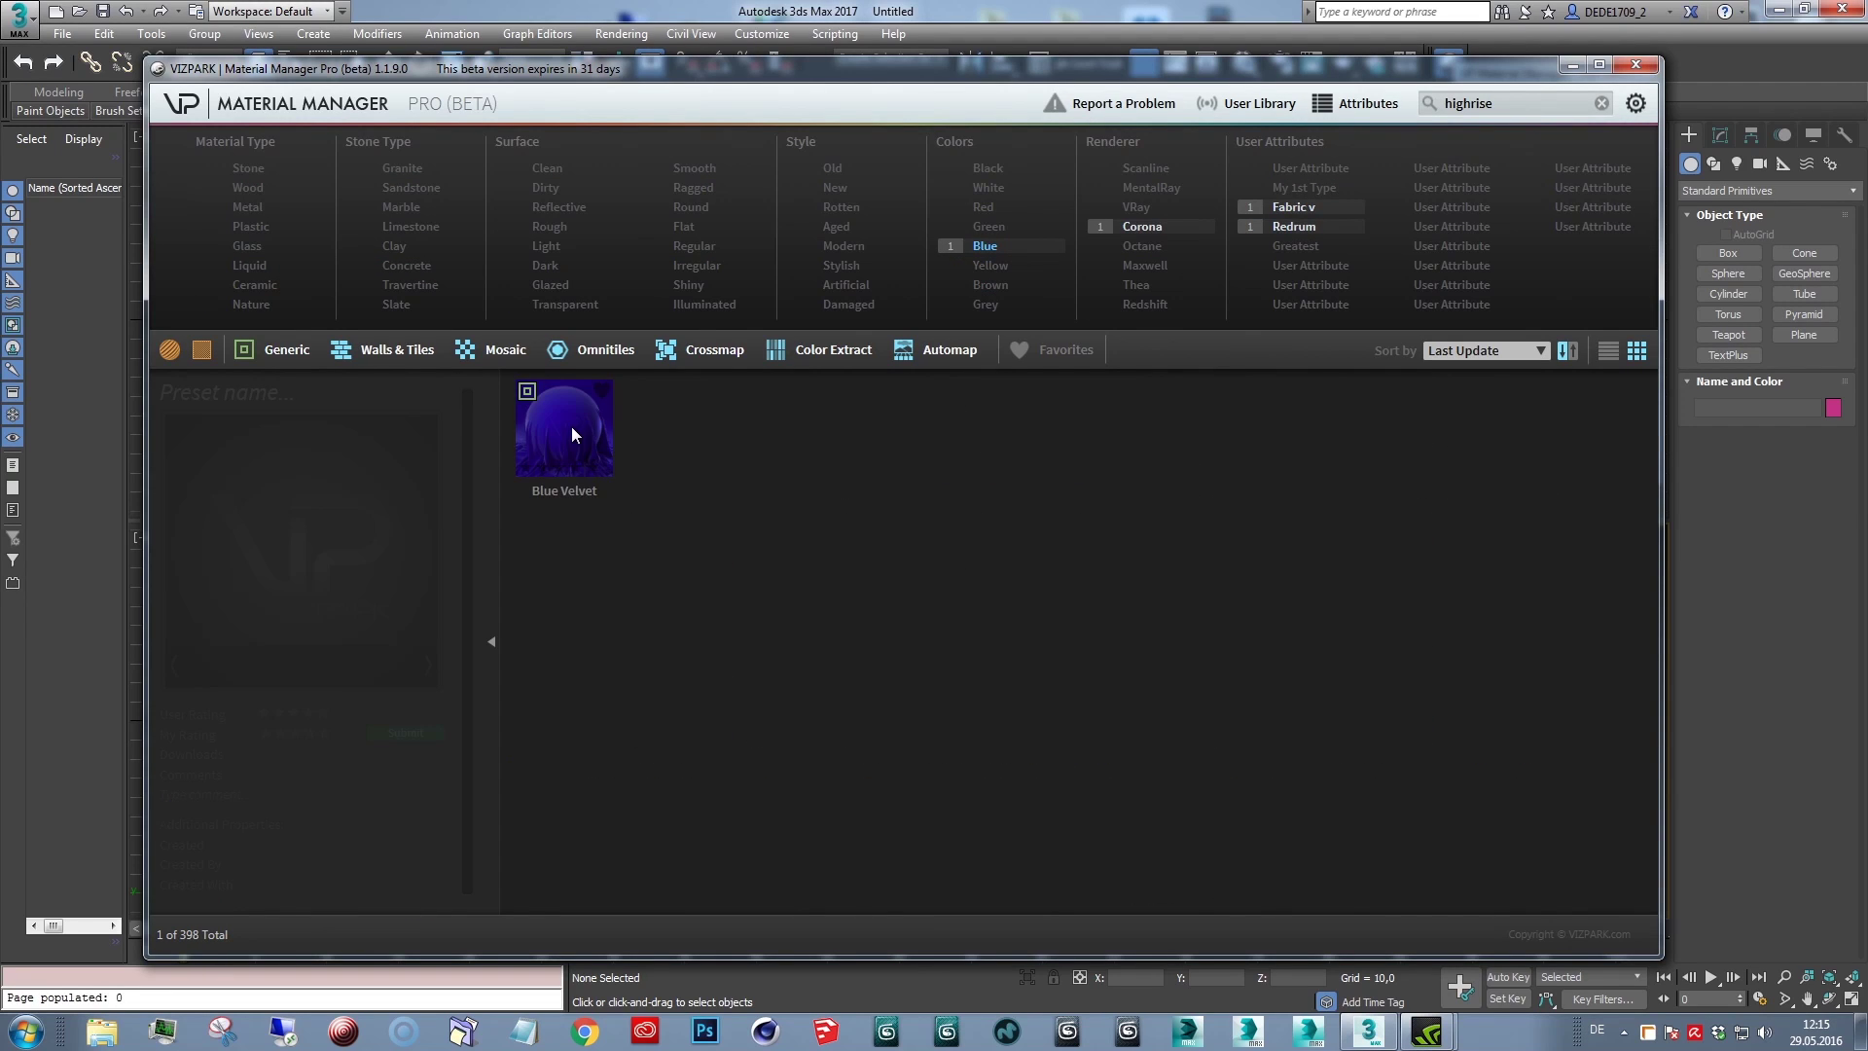
click(572, 435)
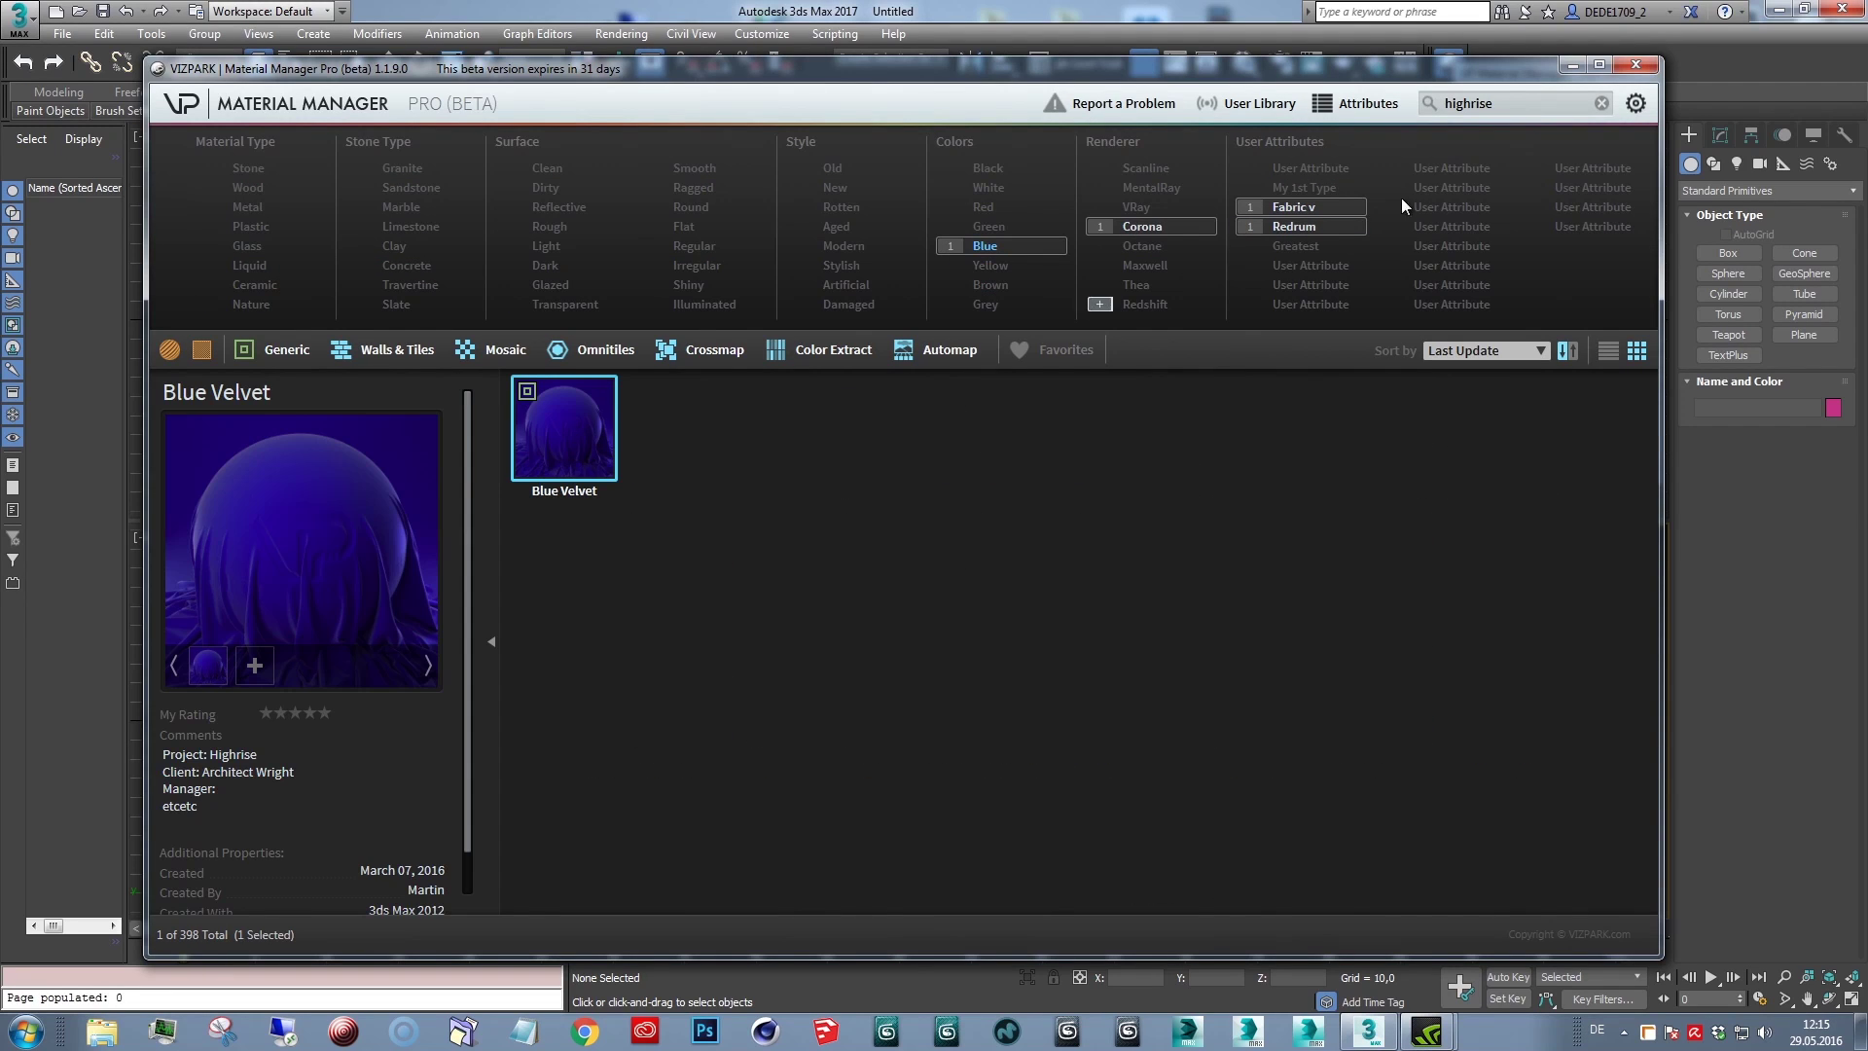
click(1601, 103)
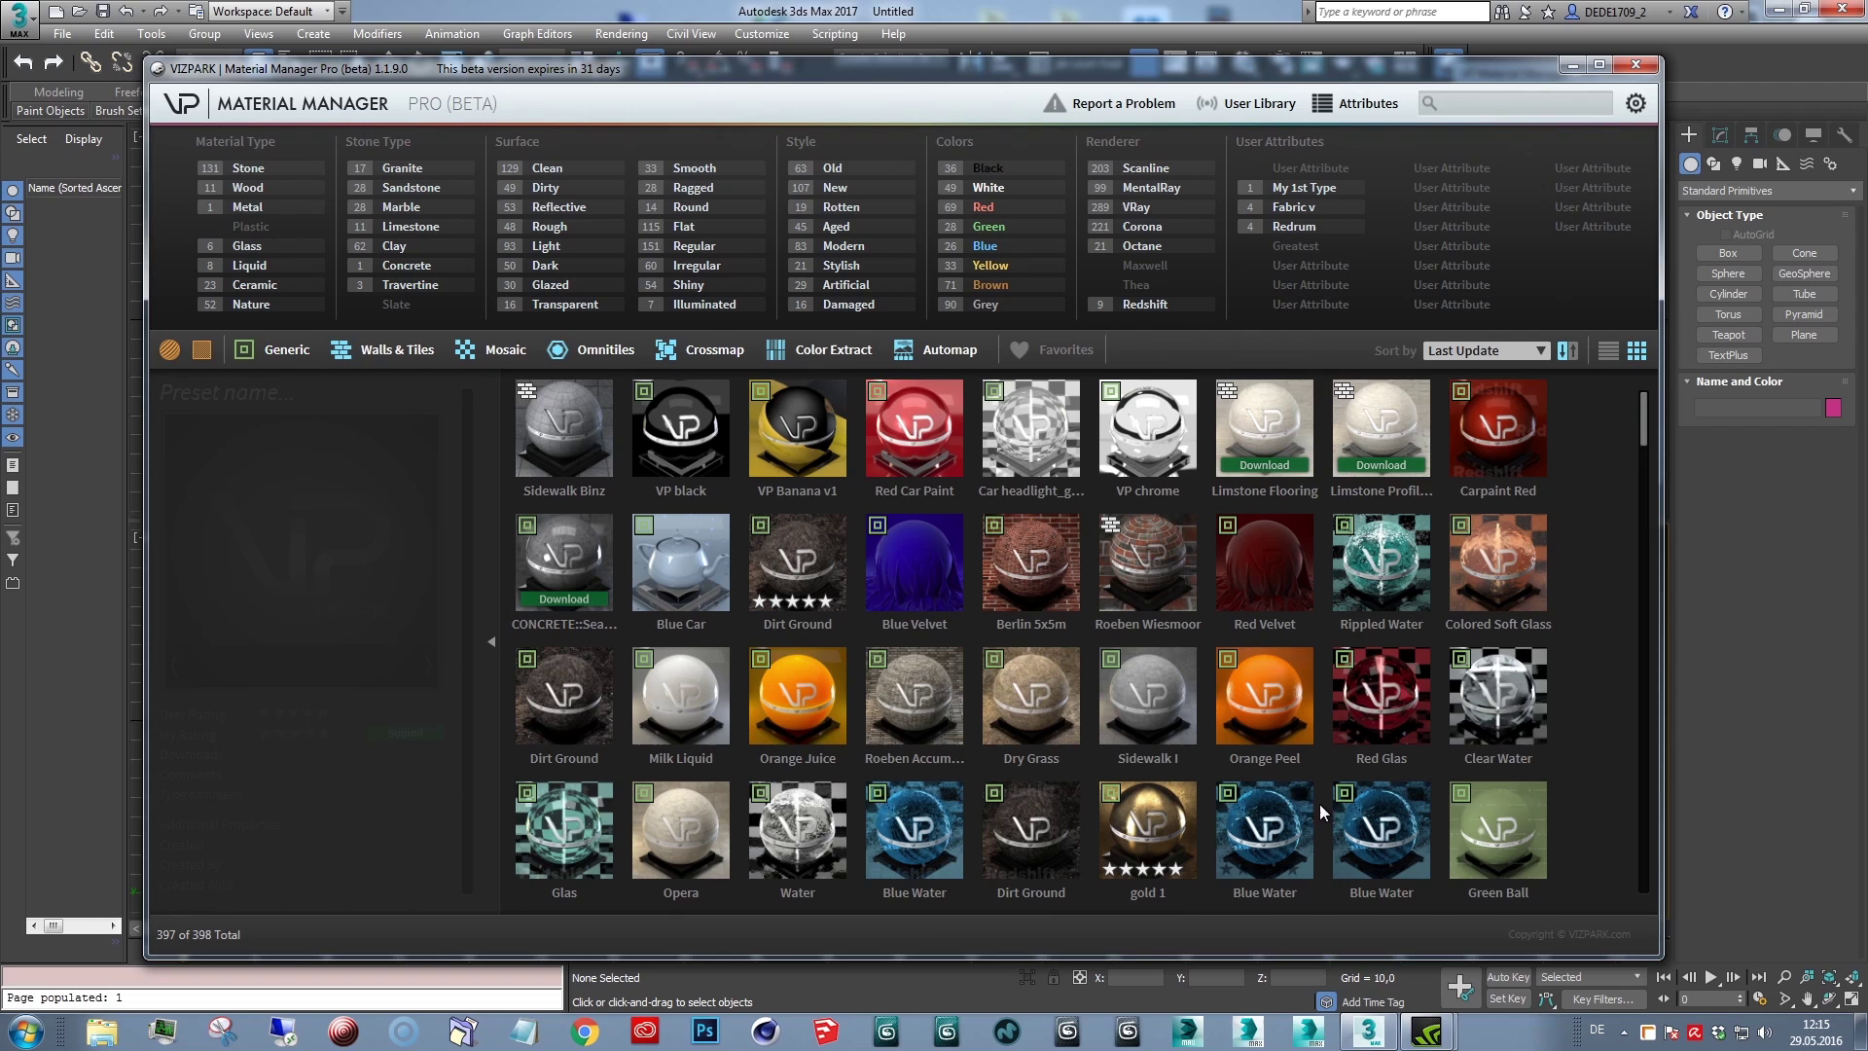
click(1506, 820)
click(1535, 105)
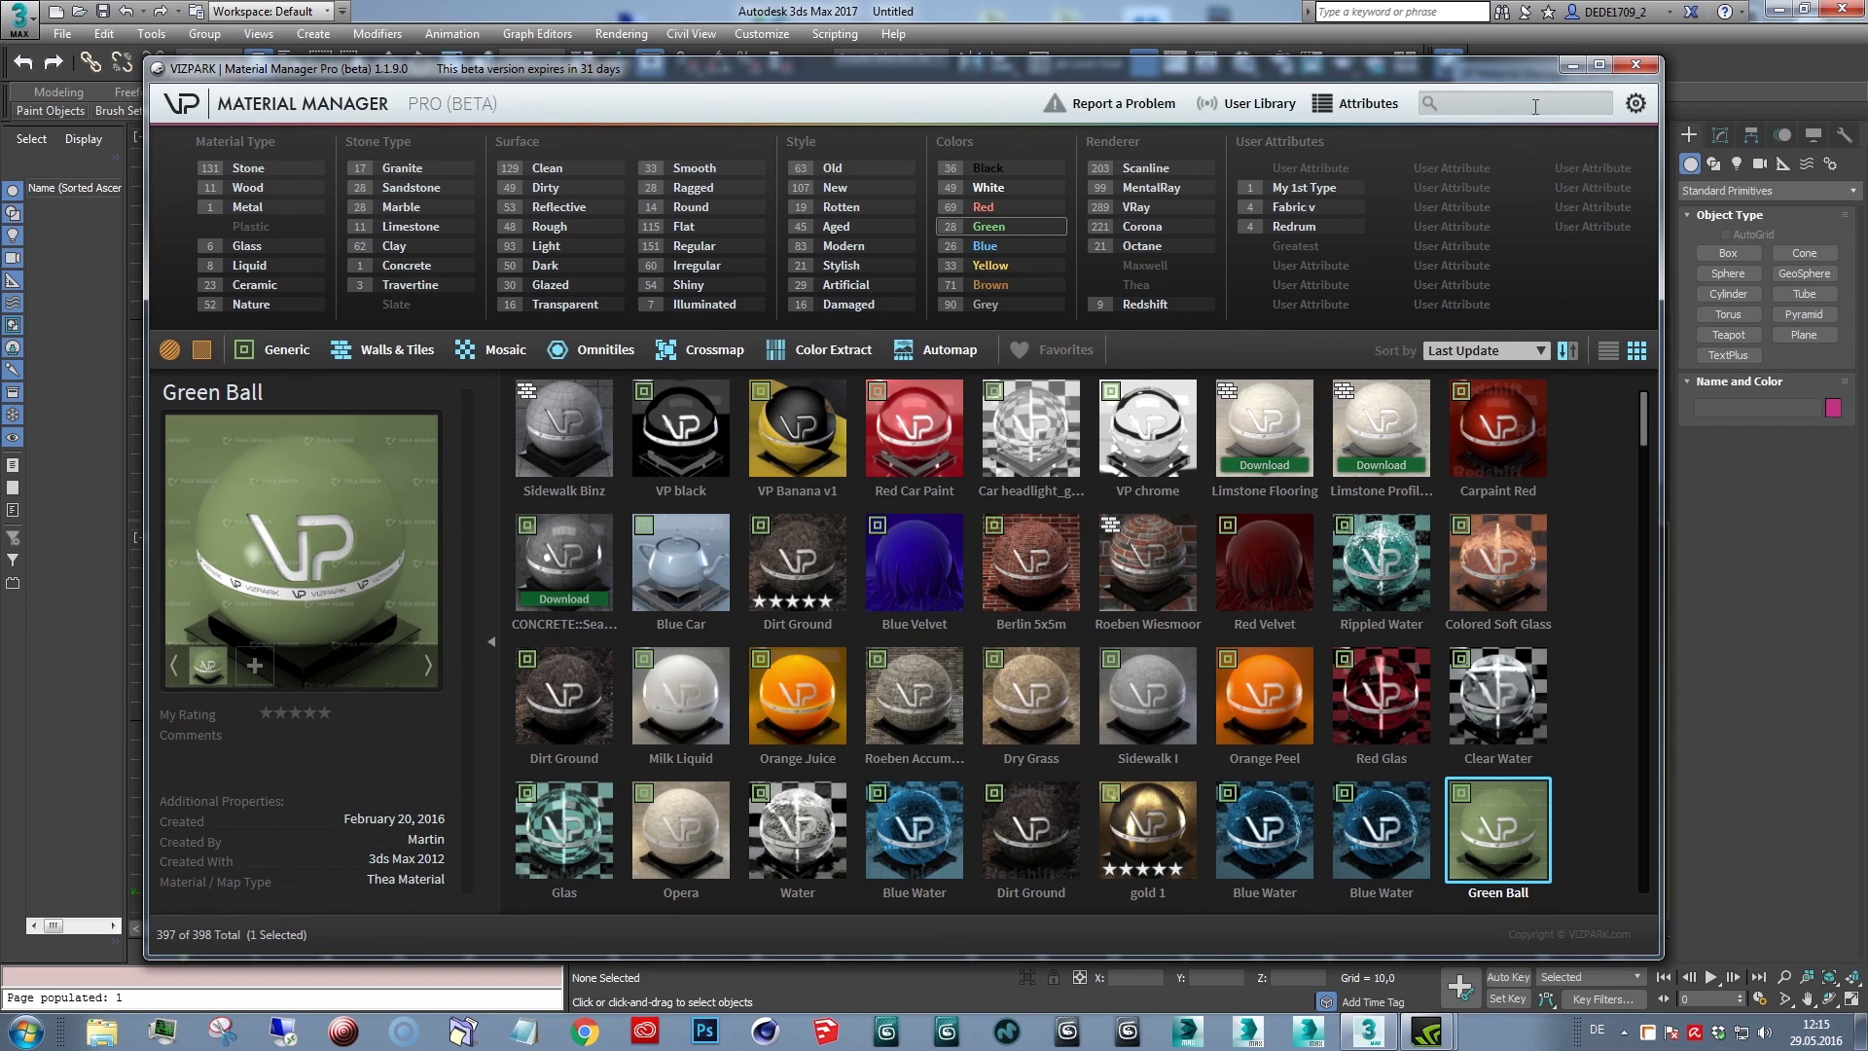
click(272, 763)
Enter 'Project: Highrise' and 'Client: whatever' in Green Ball's comment.
text(Client)
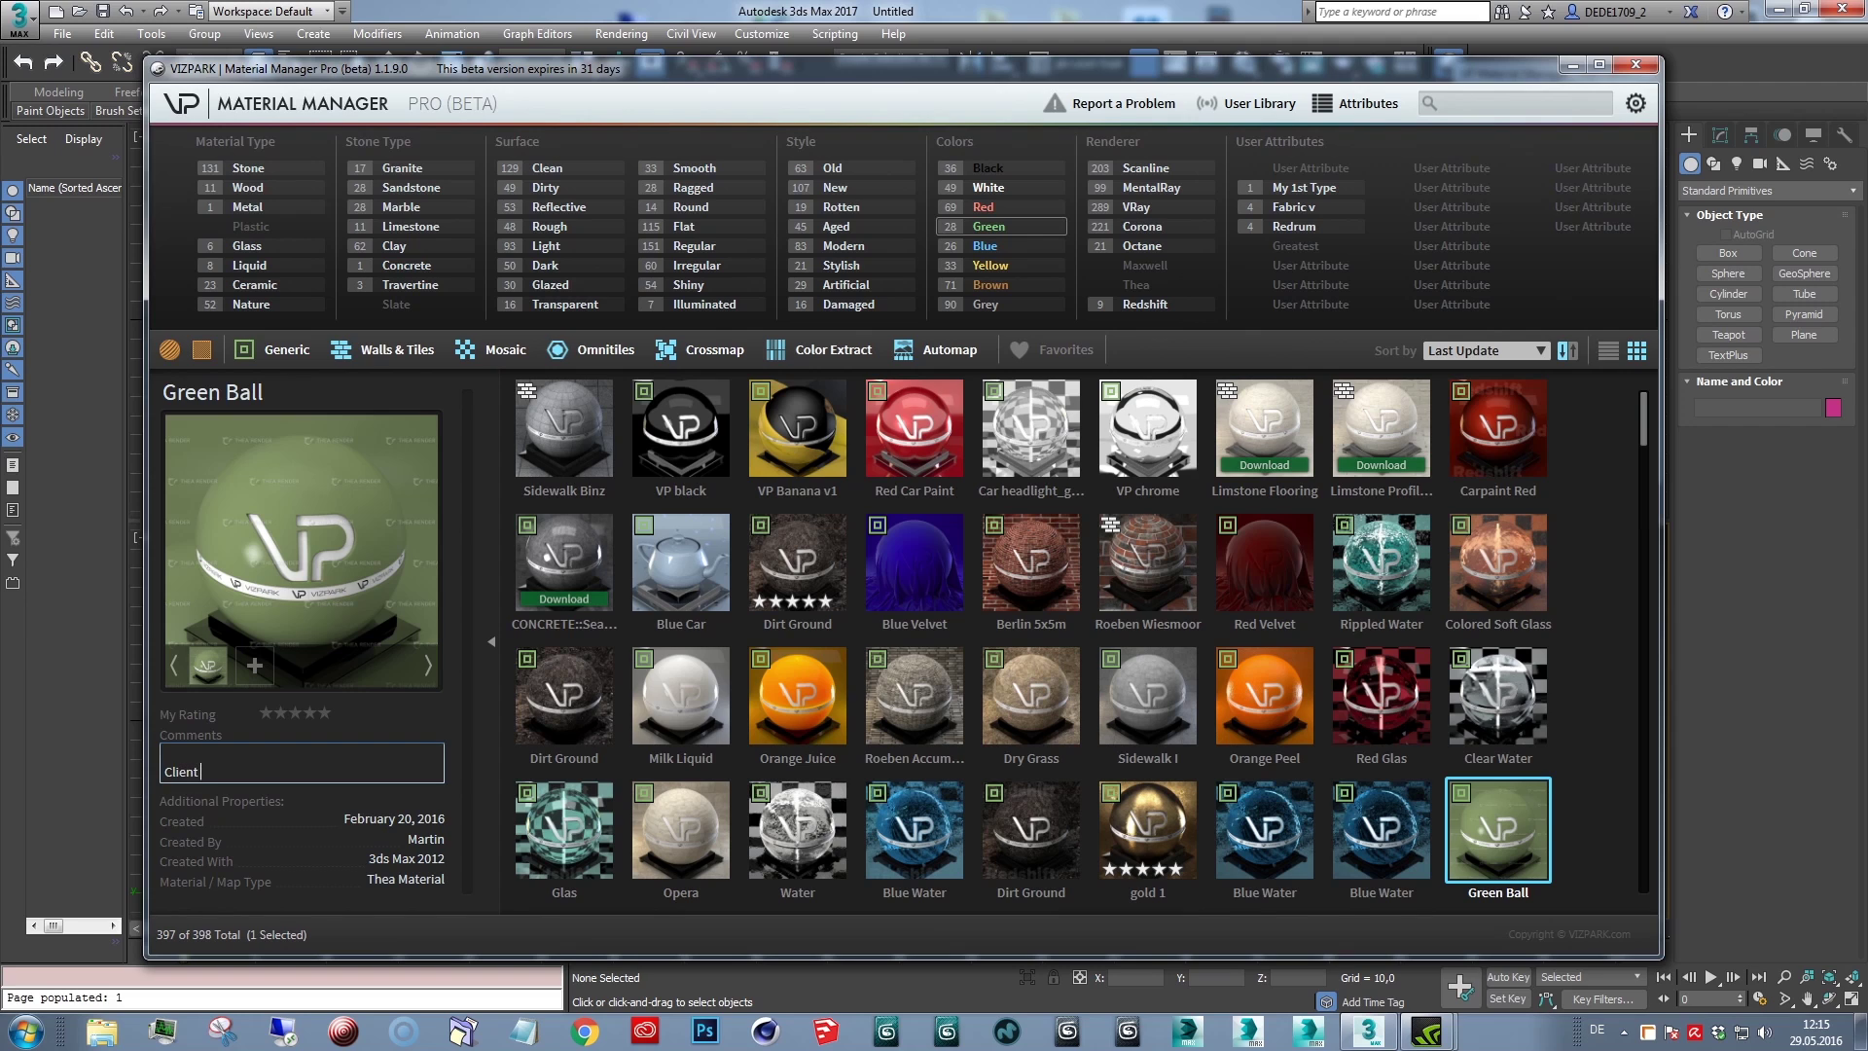
text(:)
text( whatever)
text(Project:)
text( Highrise)
click(1534, 103)
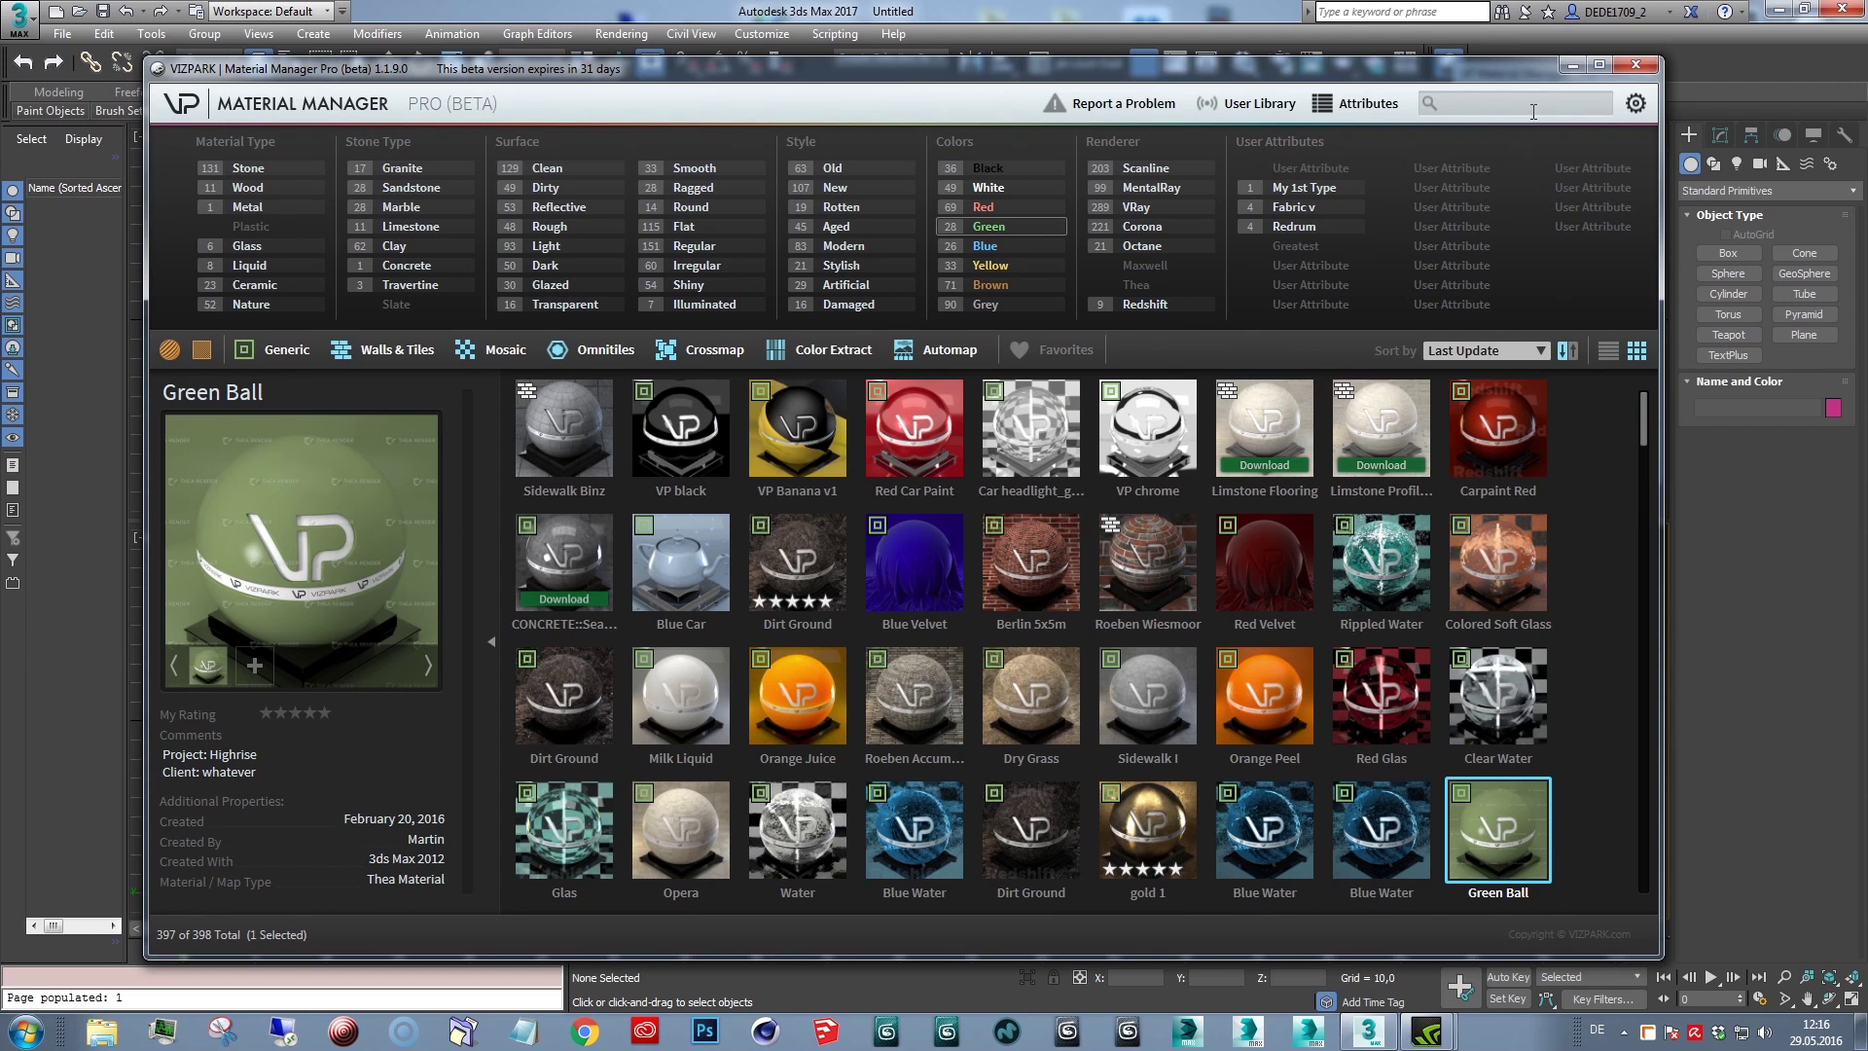
text(highrise)
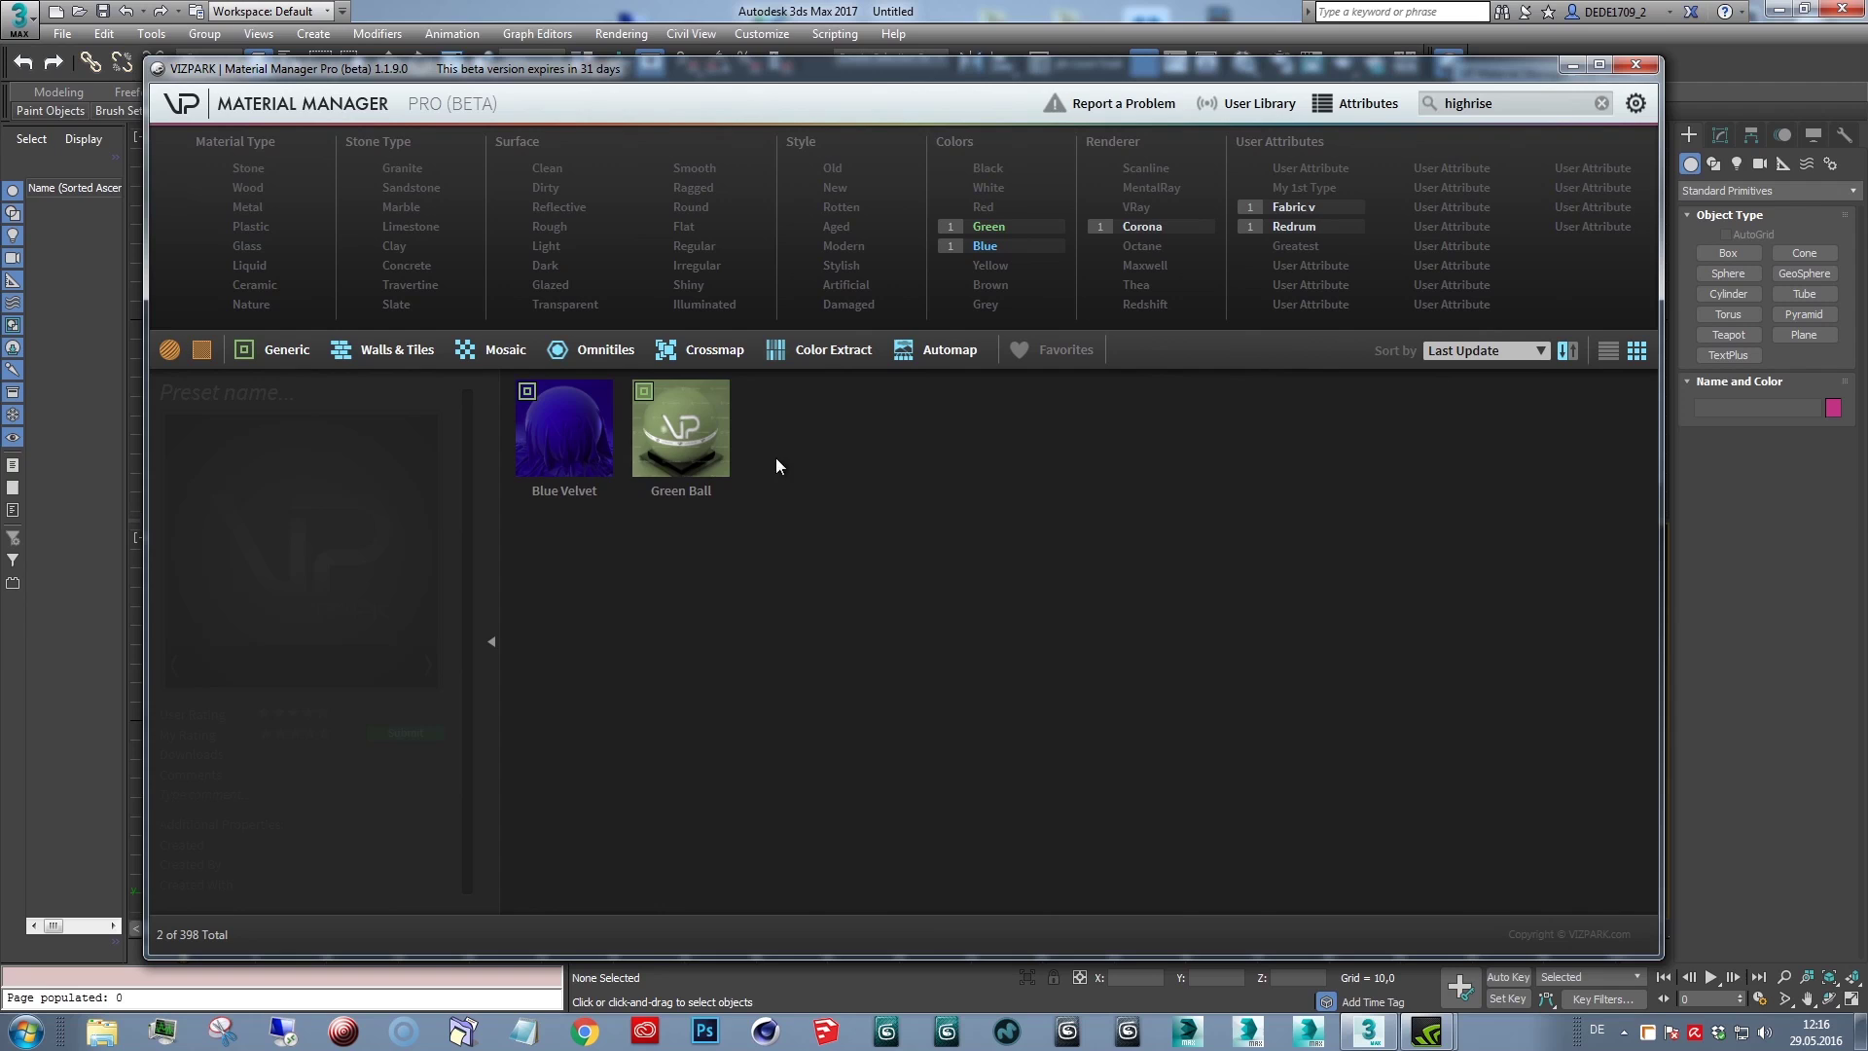
click(584, 420)
click(676, 411)
click(553, 413)
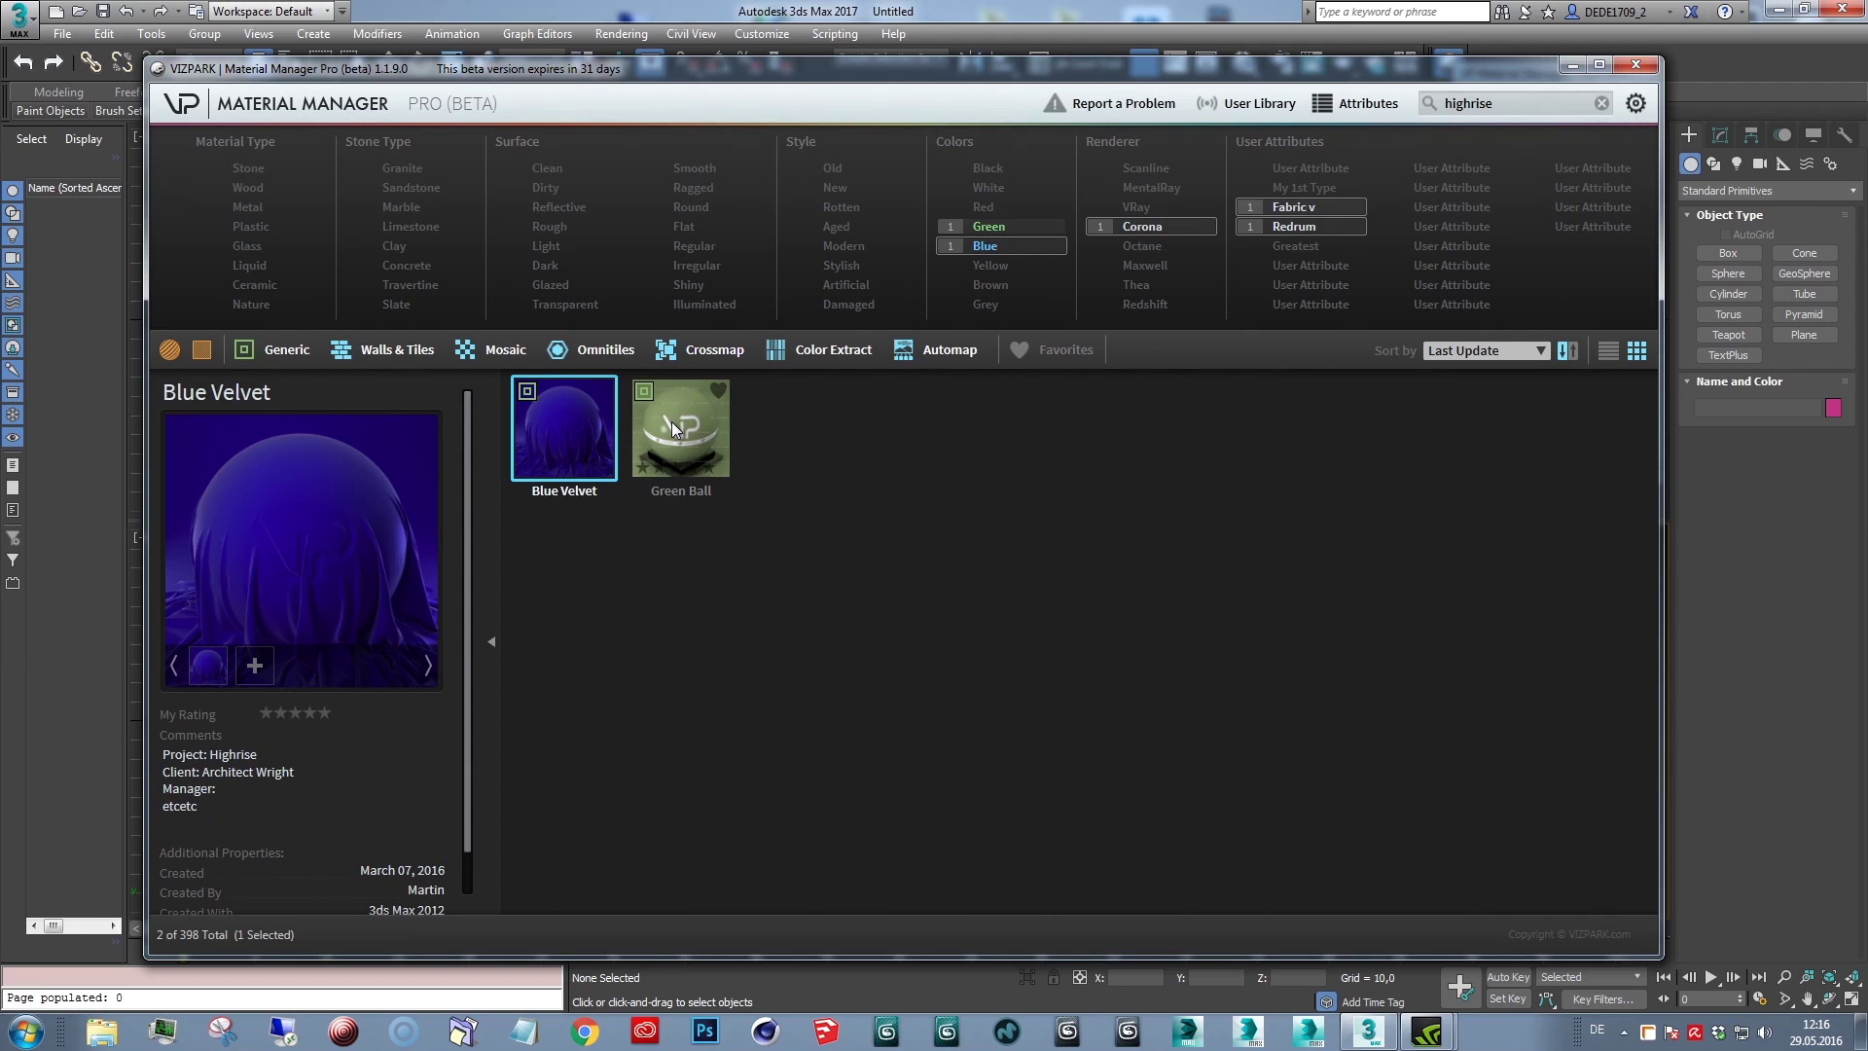
click(671, 422)
click(243, 755)
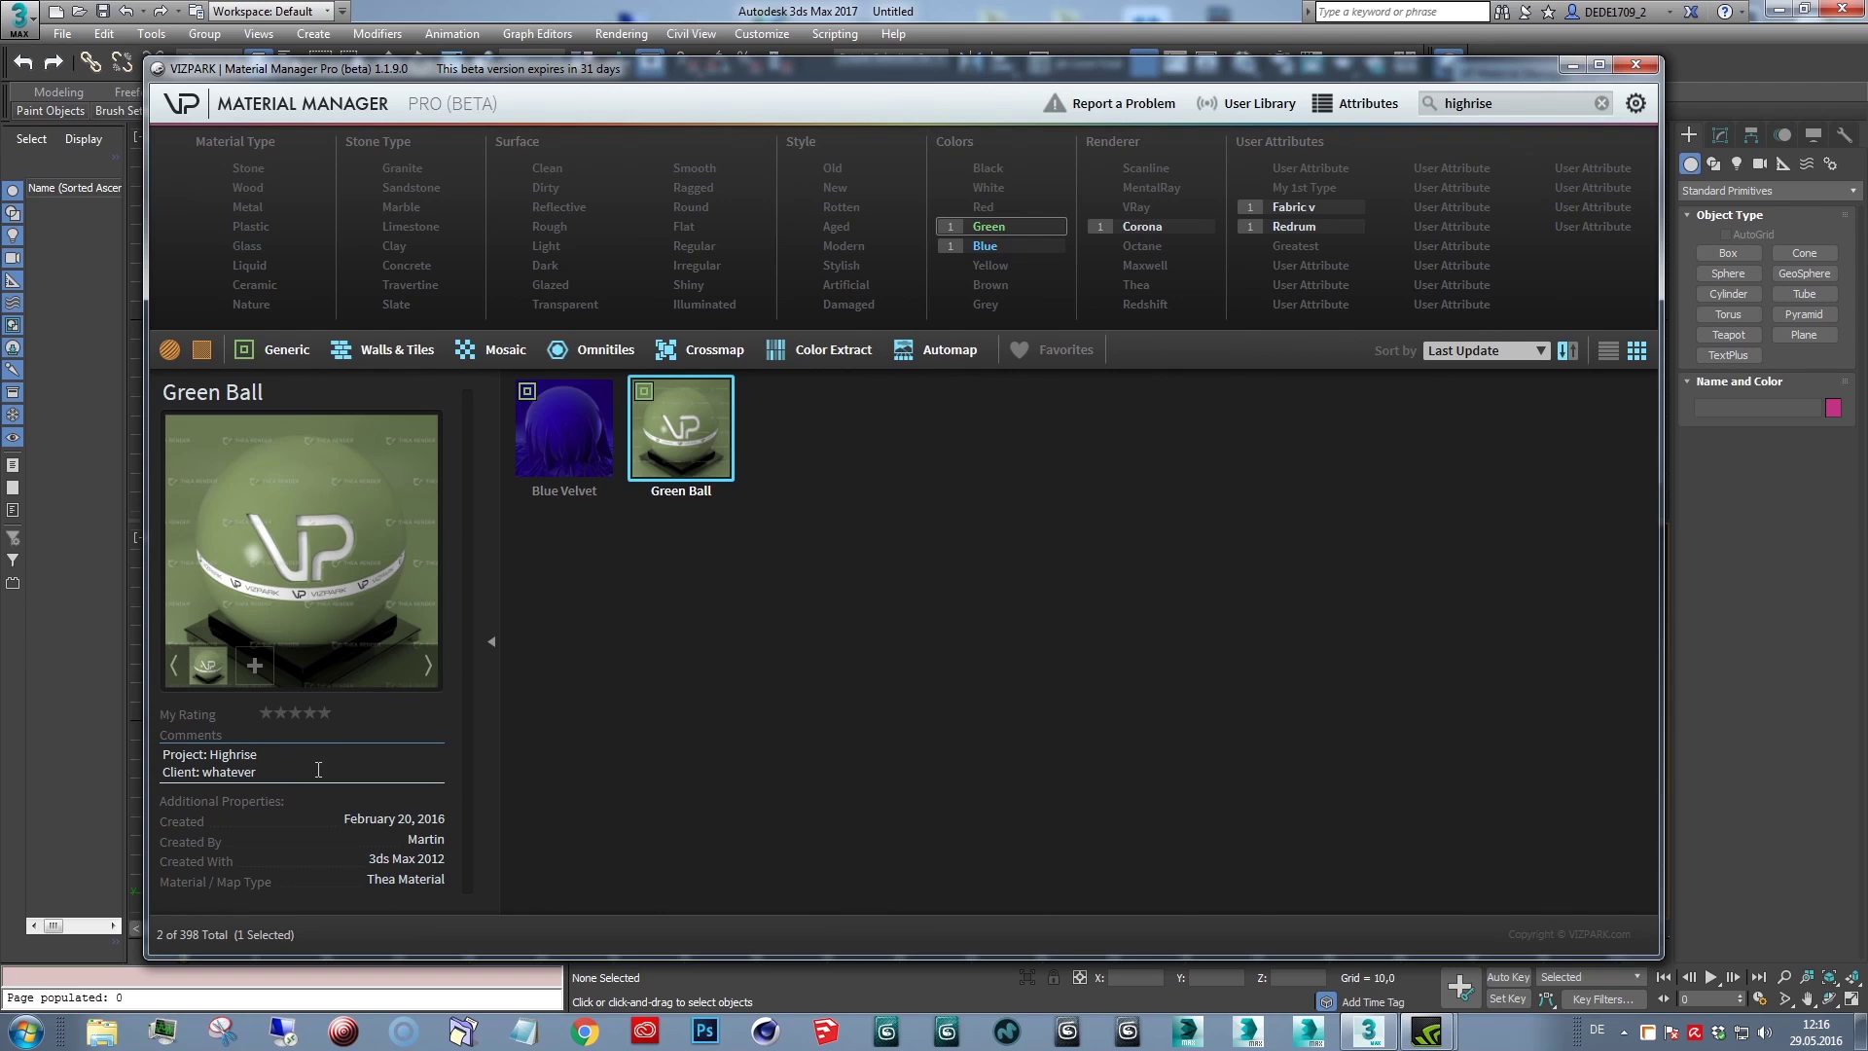
click(849, 803)
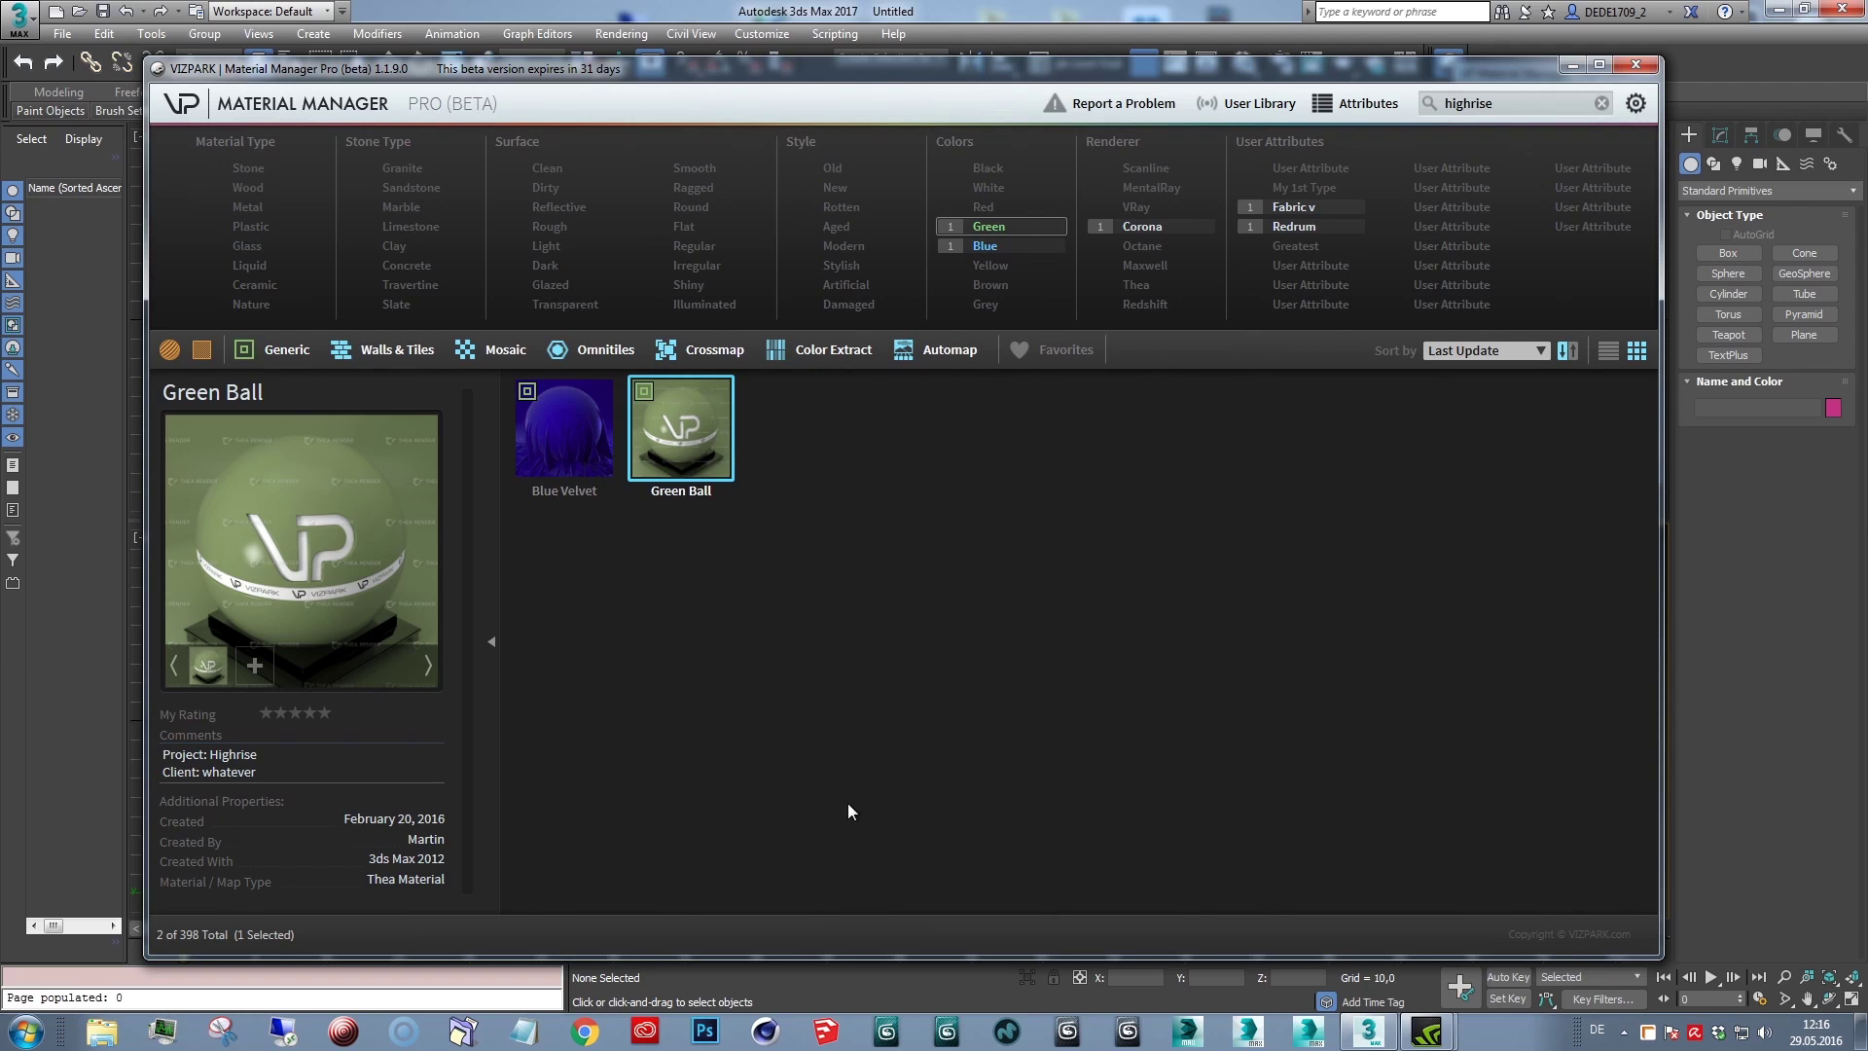
click(587, 434)
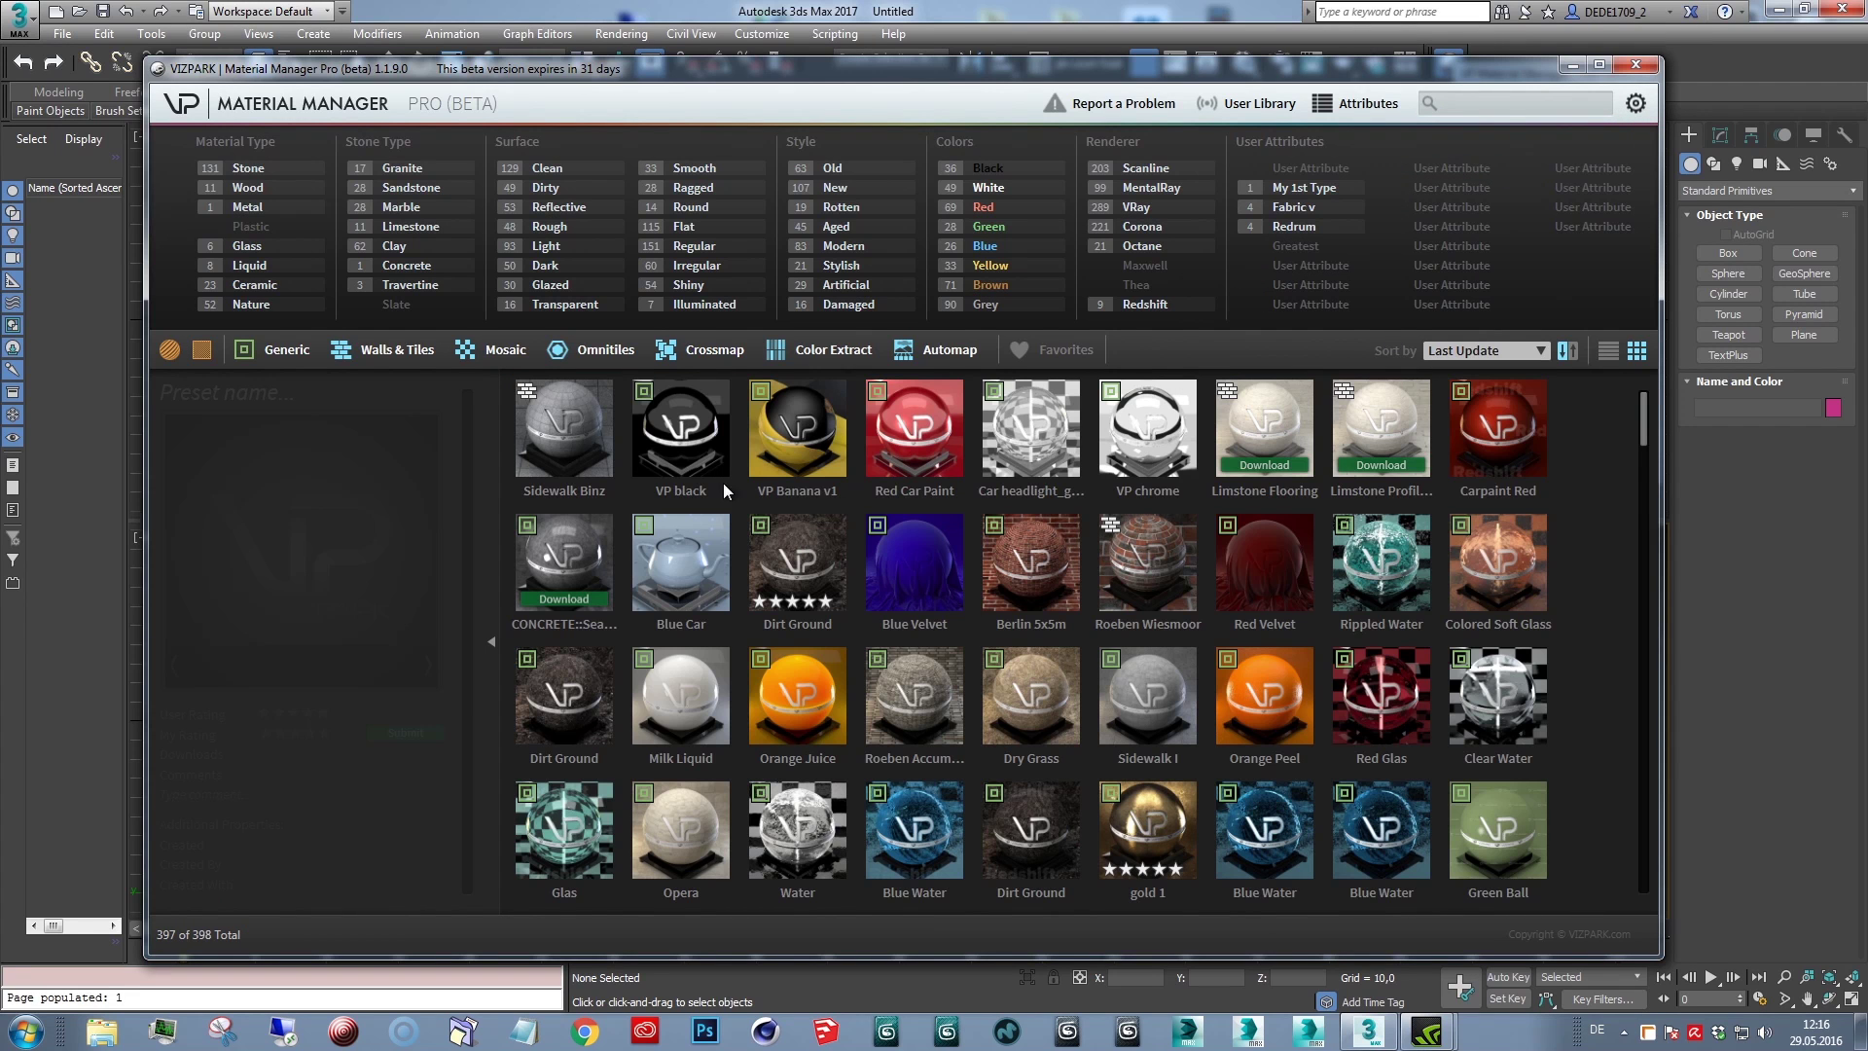
Select the starred Dirt Ground preset and open its large preview.
click(541, 420)
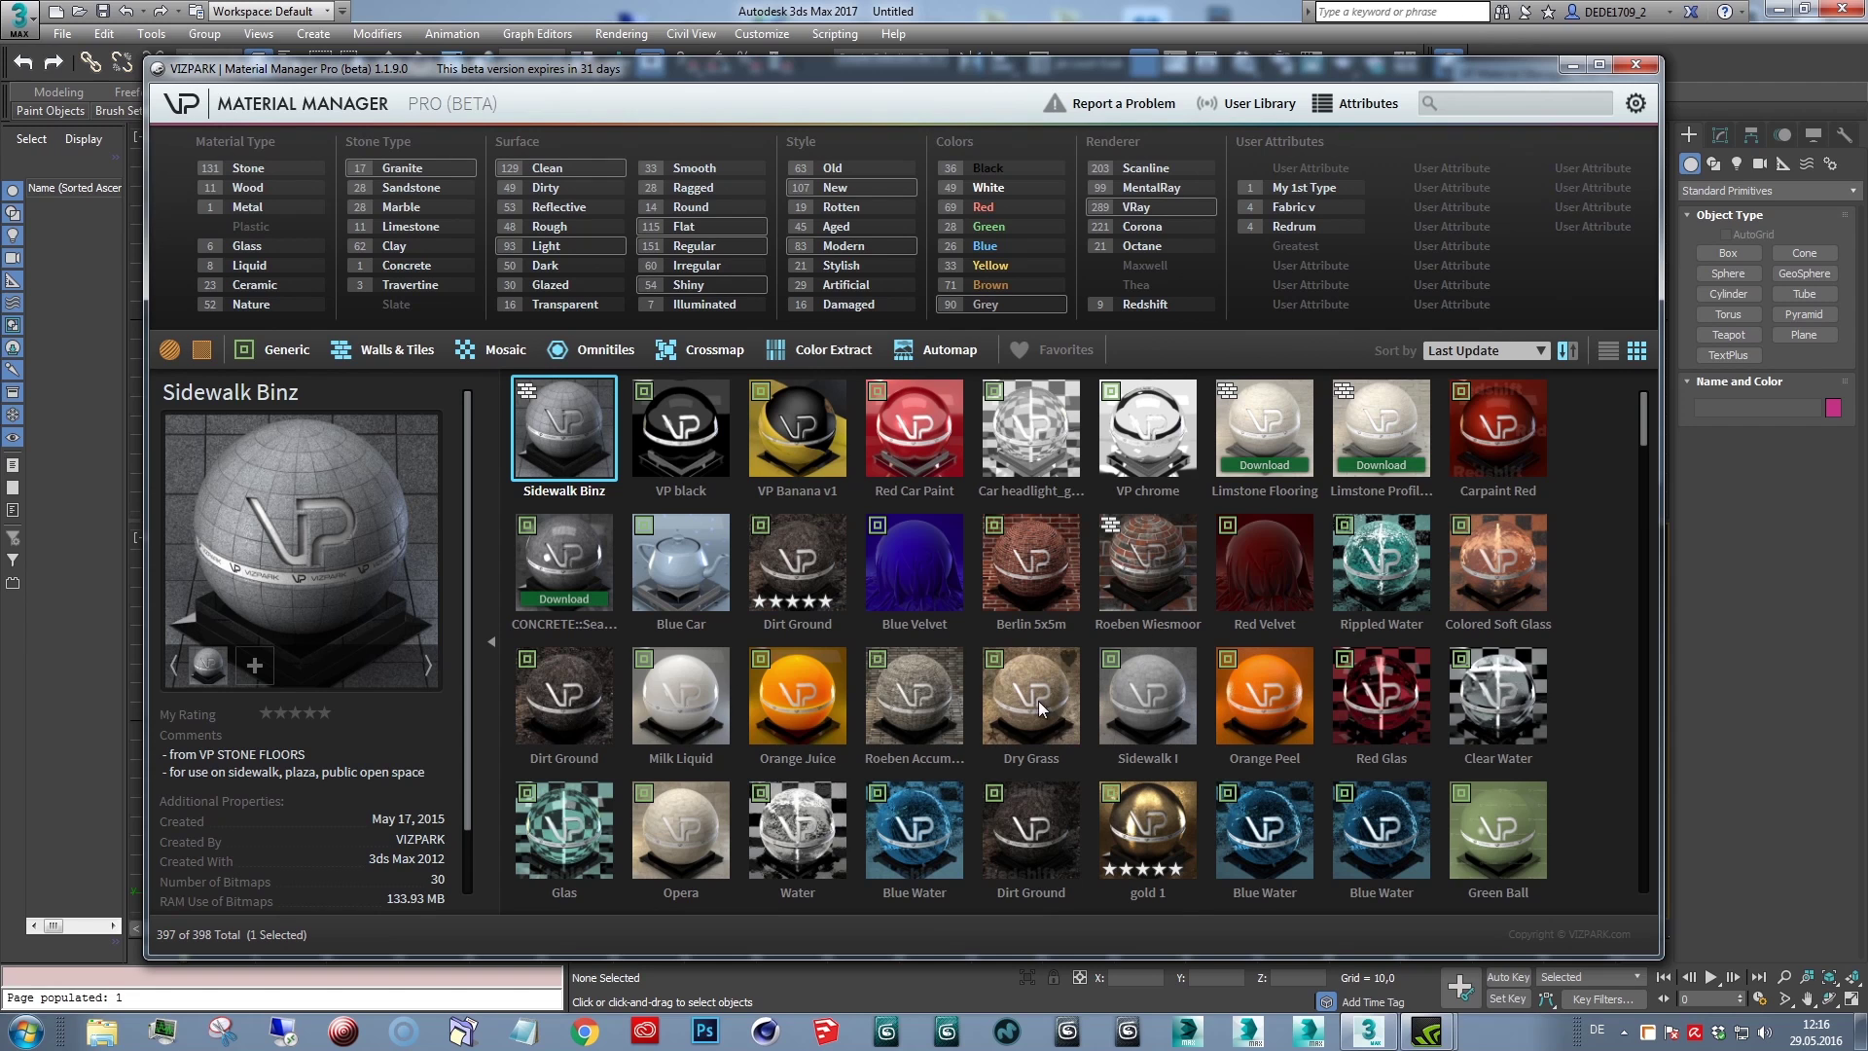
click(577, 700)
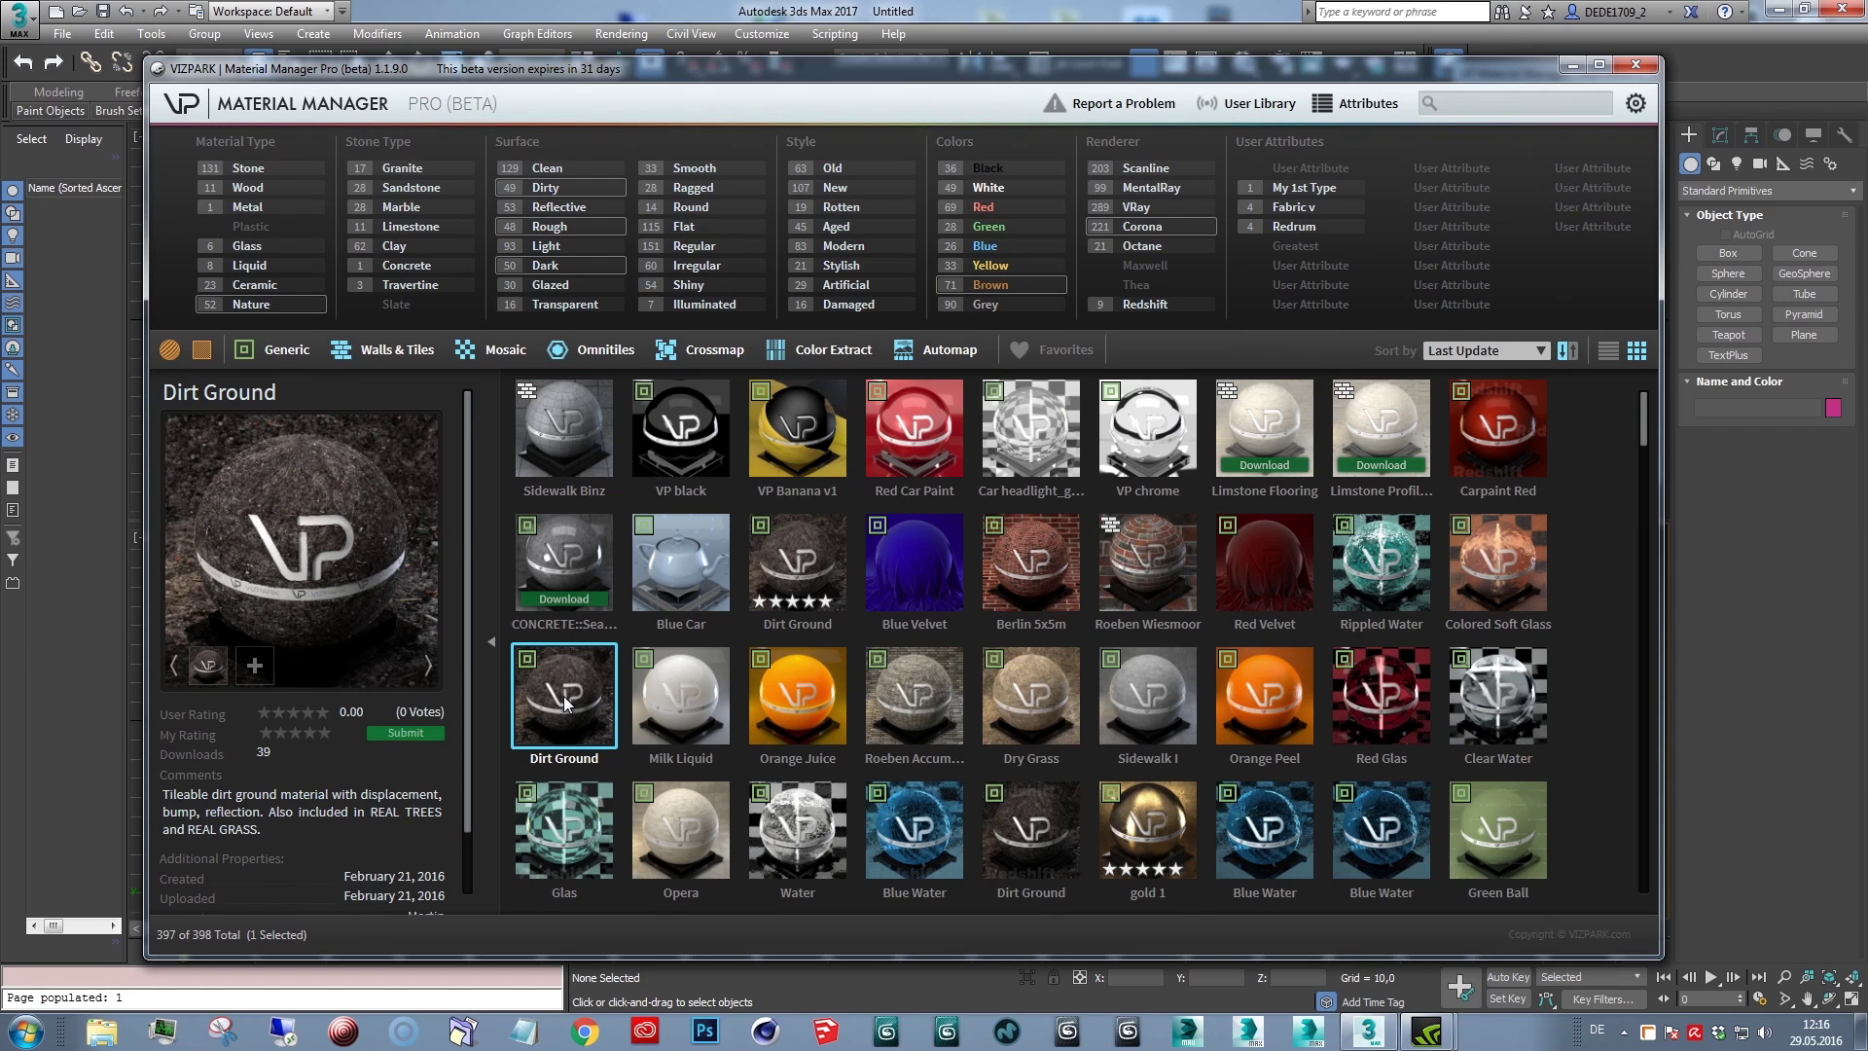
click(804, 545)
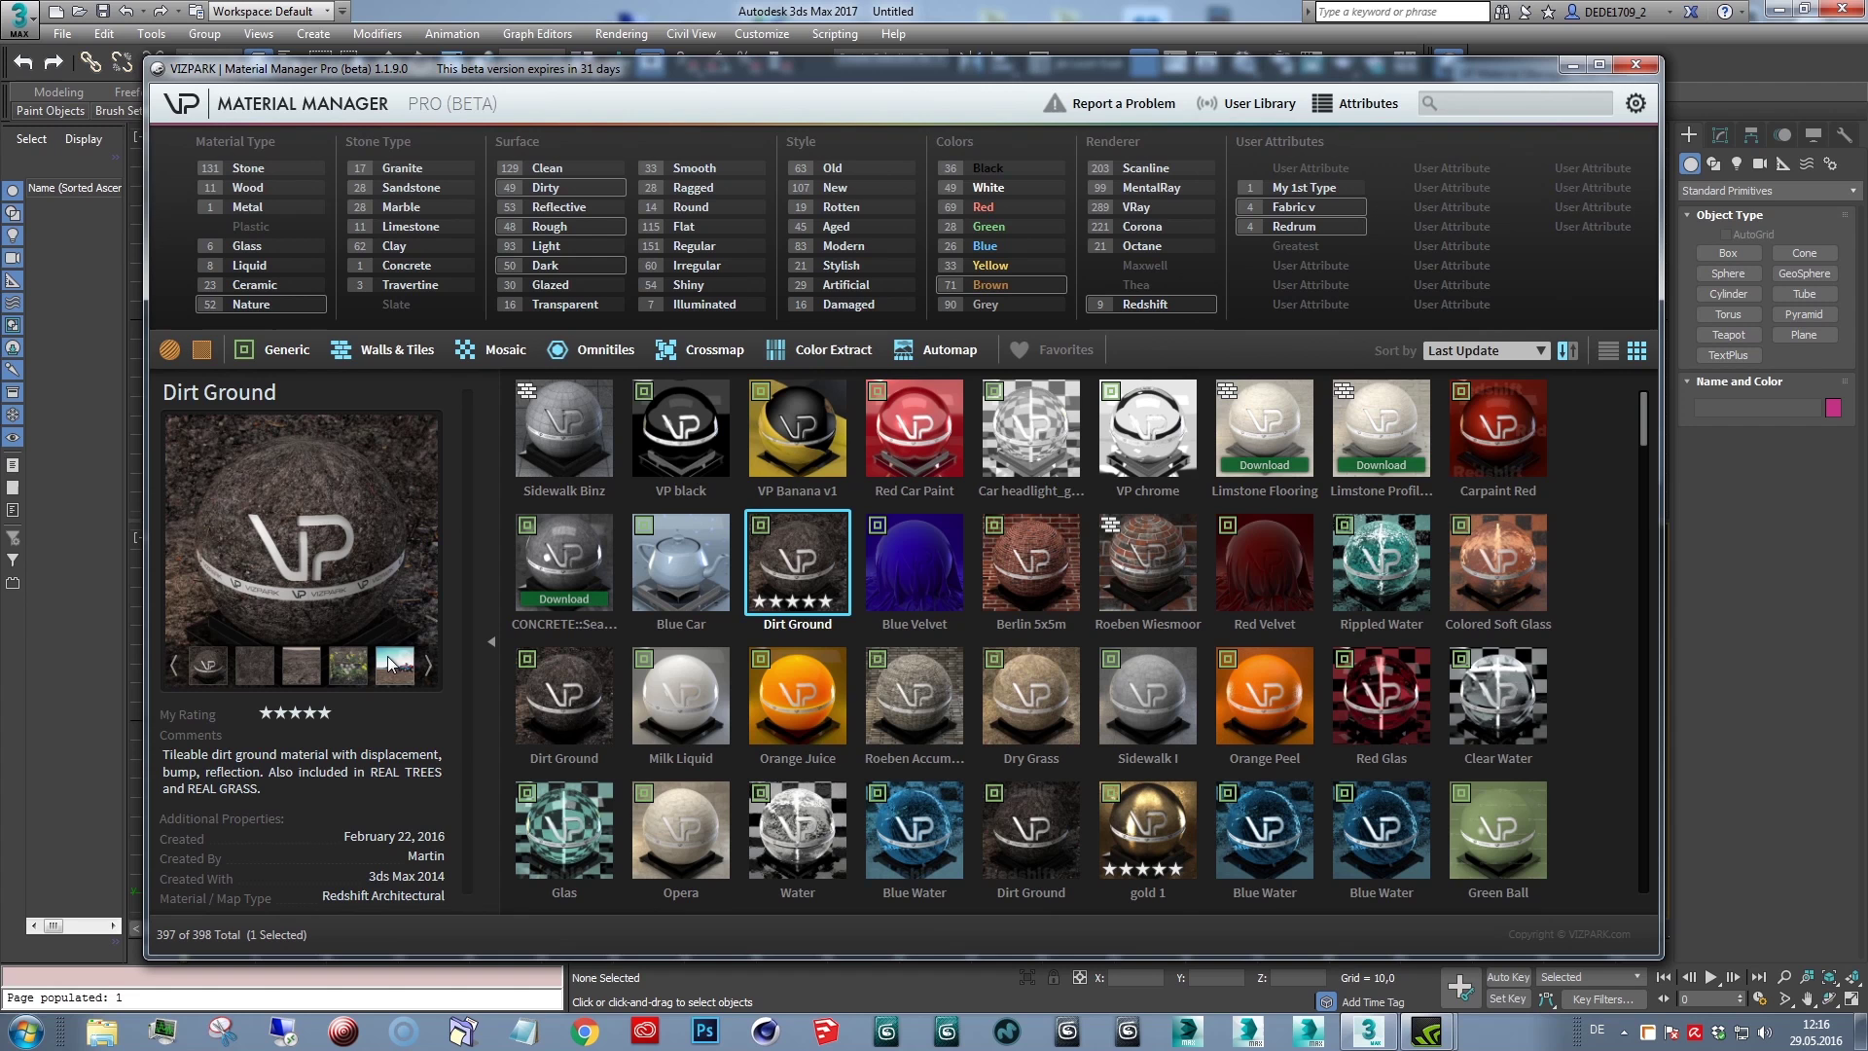
click(324, 539)
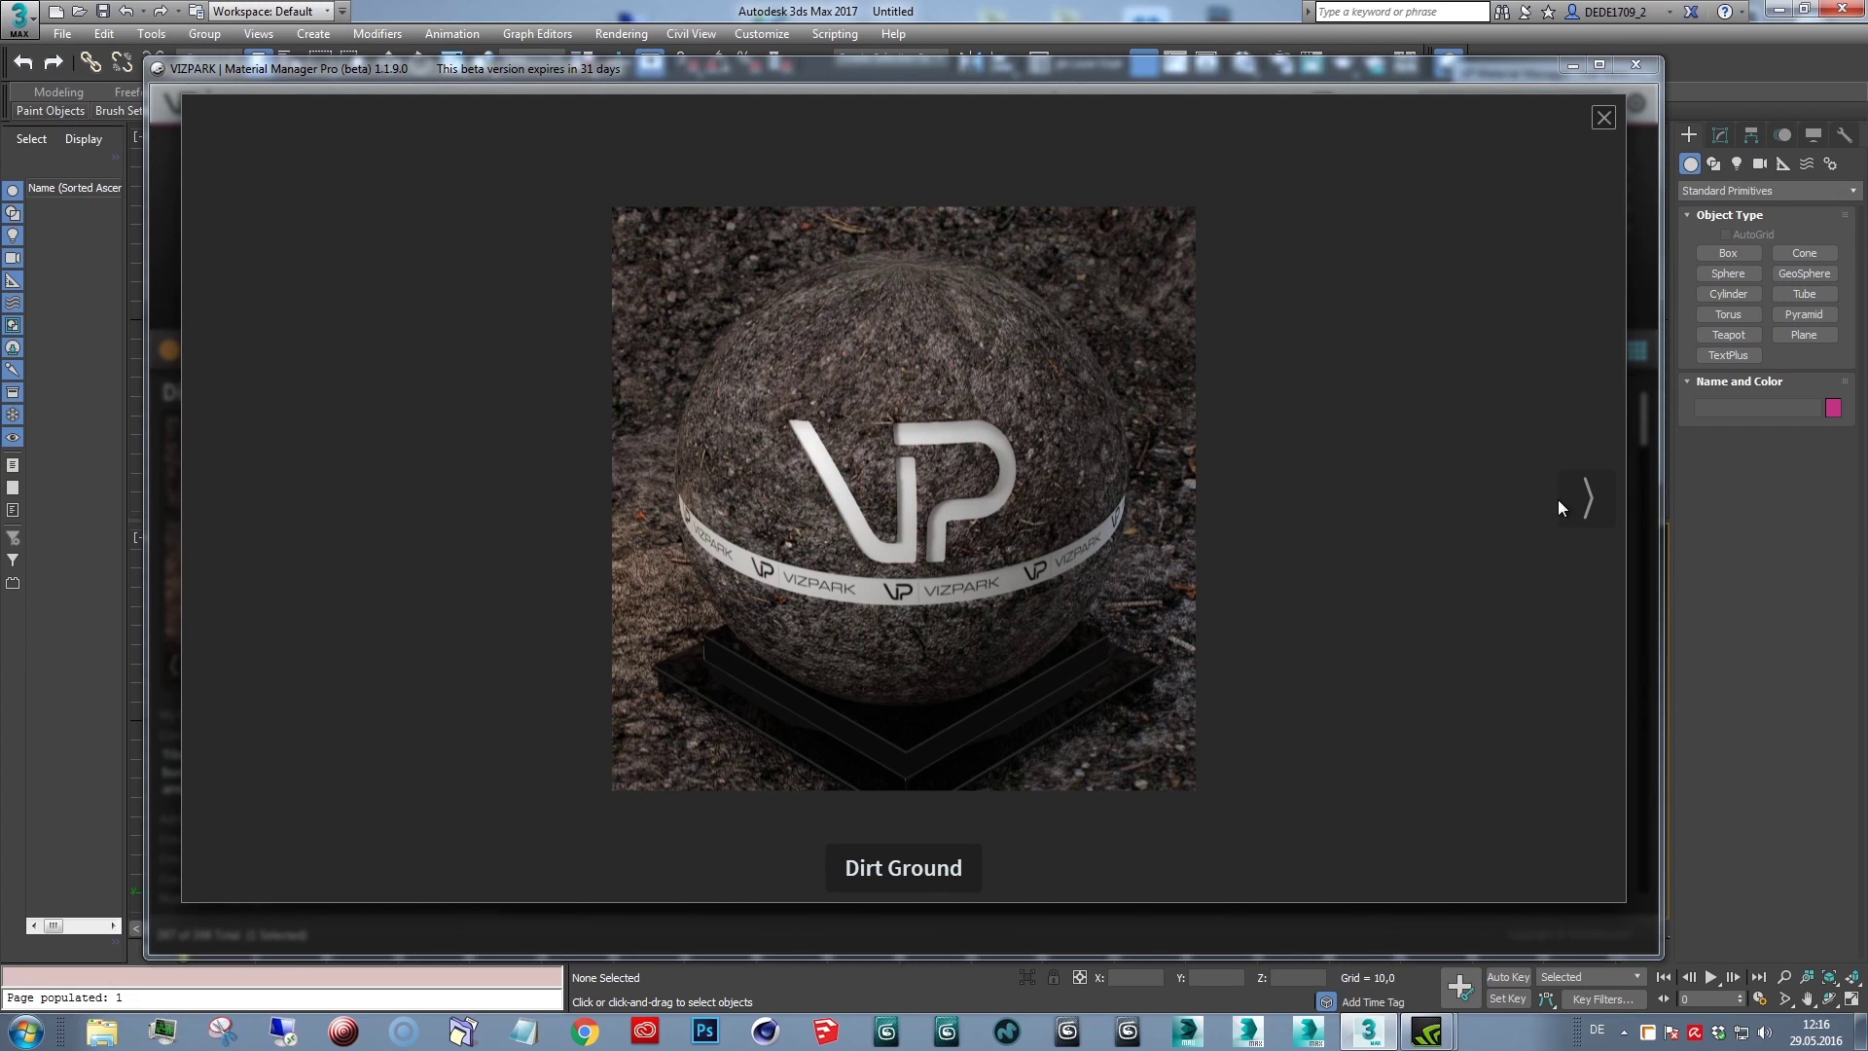
Cycle through all of Dirt Ground's preview images, including the tractor landscape, then close the lightbox.
click(1584, 496)
click(1583, 497)
click(1586, 496)
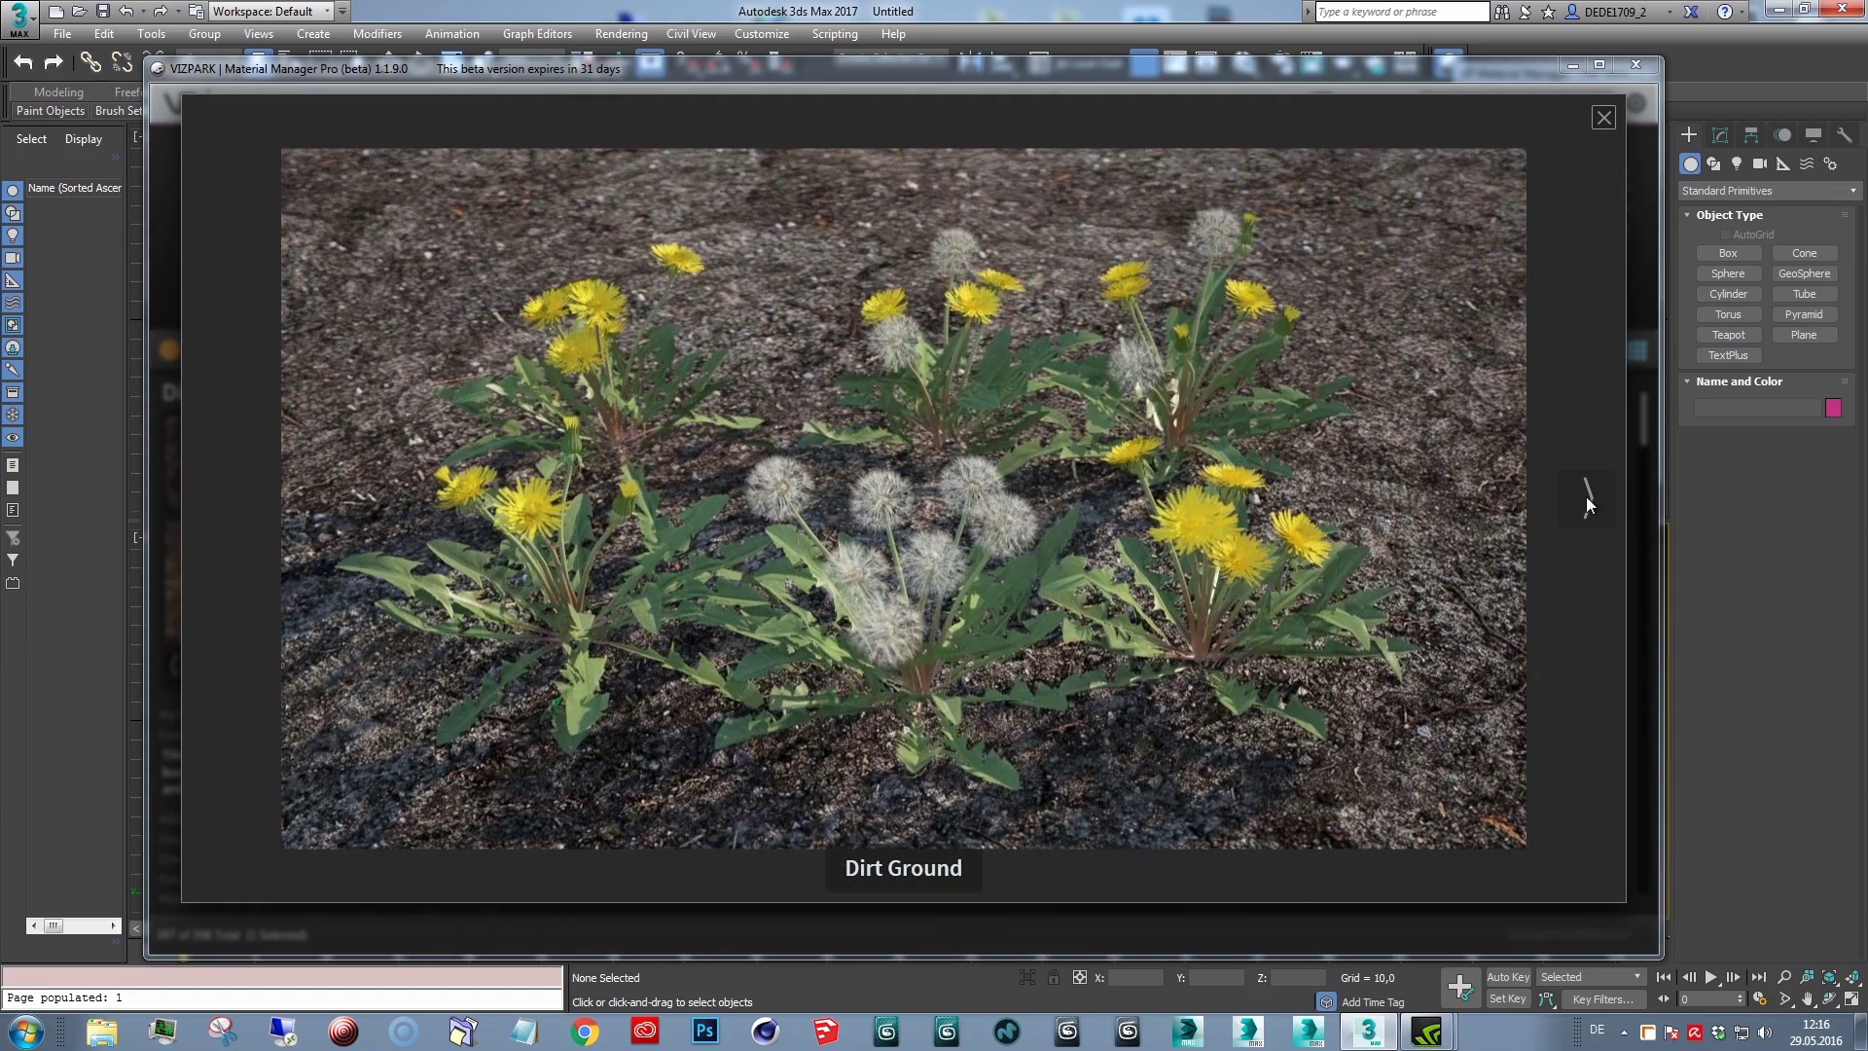
click(1586, 497)
click(1586, 497)
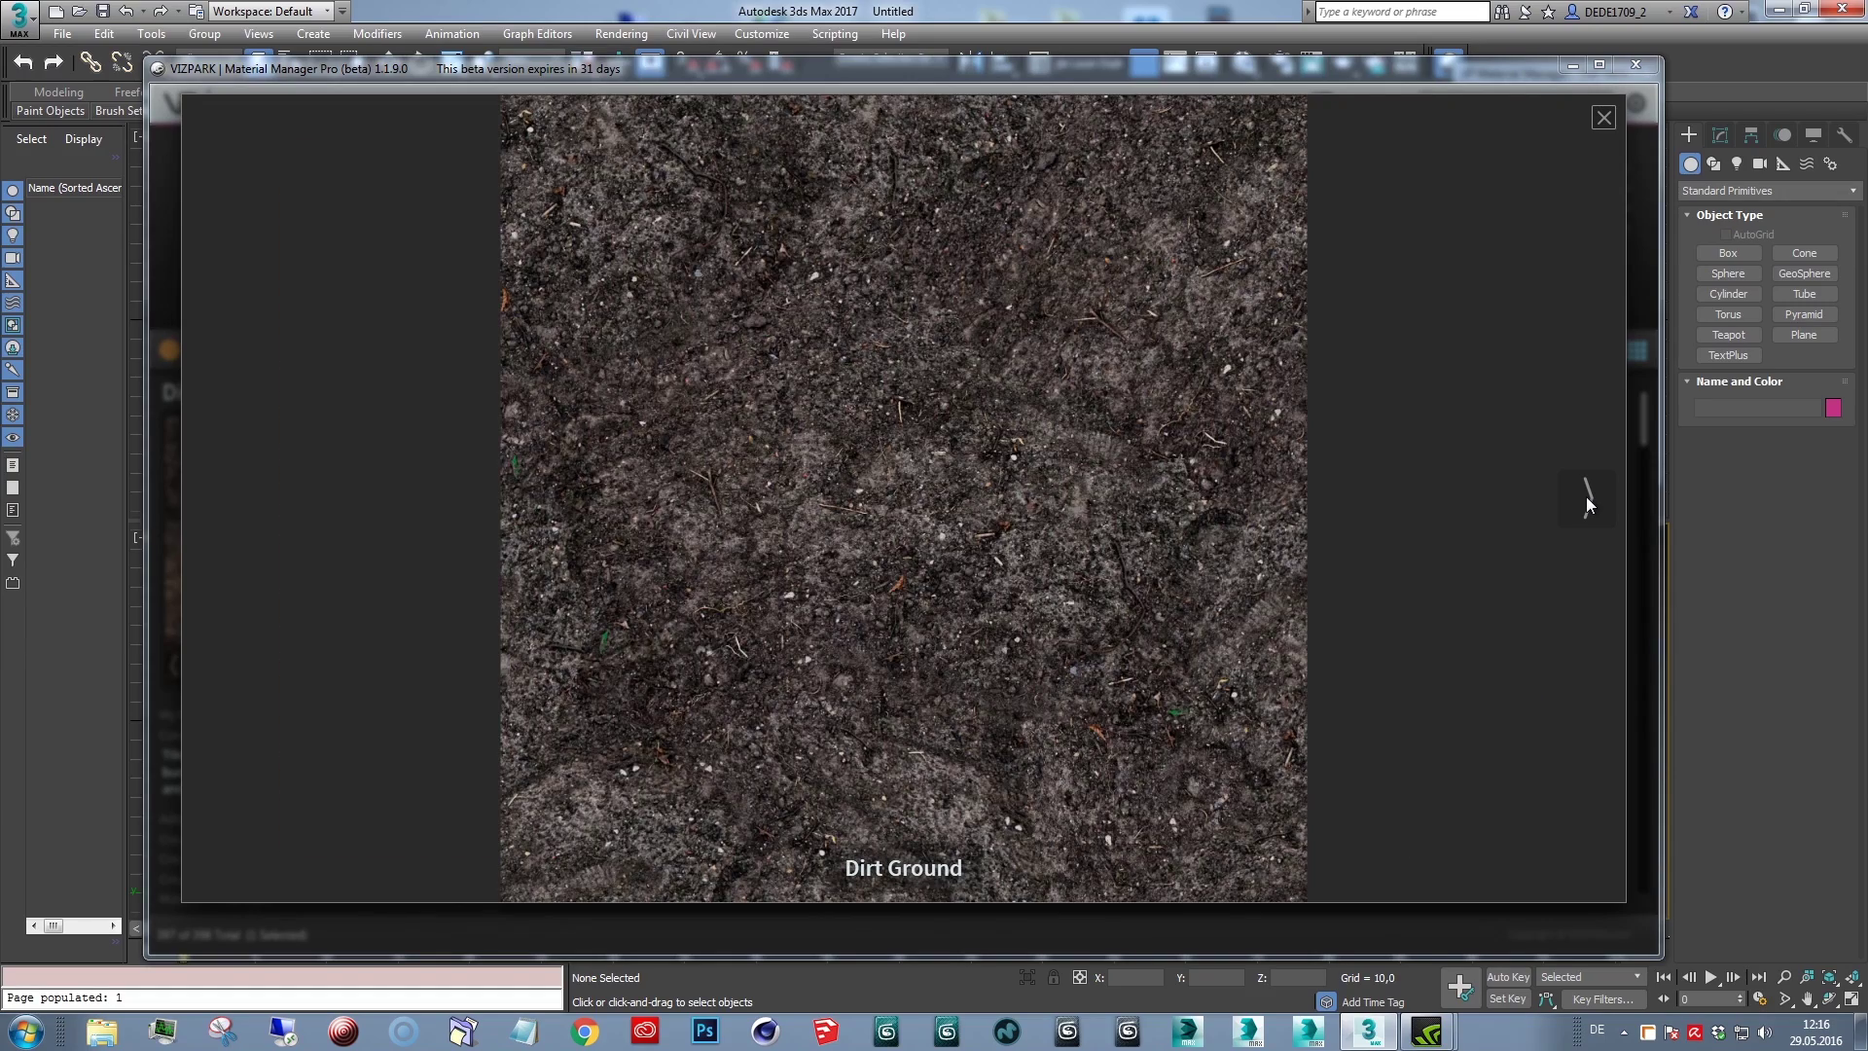
click(1586, 496)
click(1586, 496)
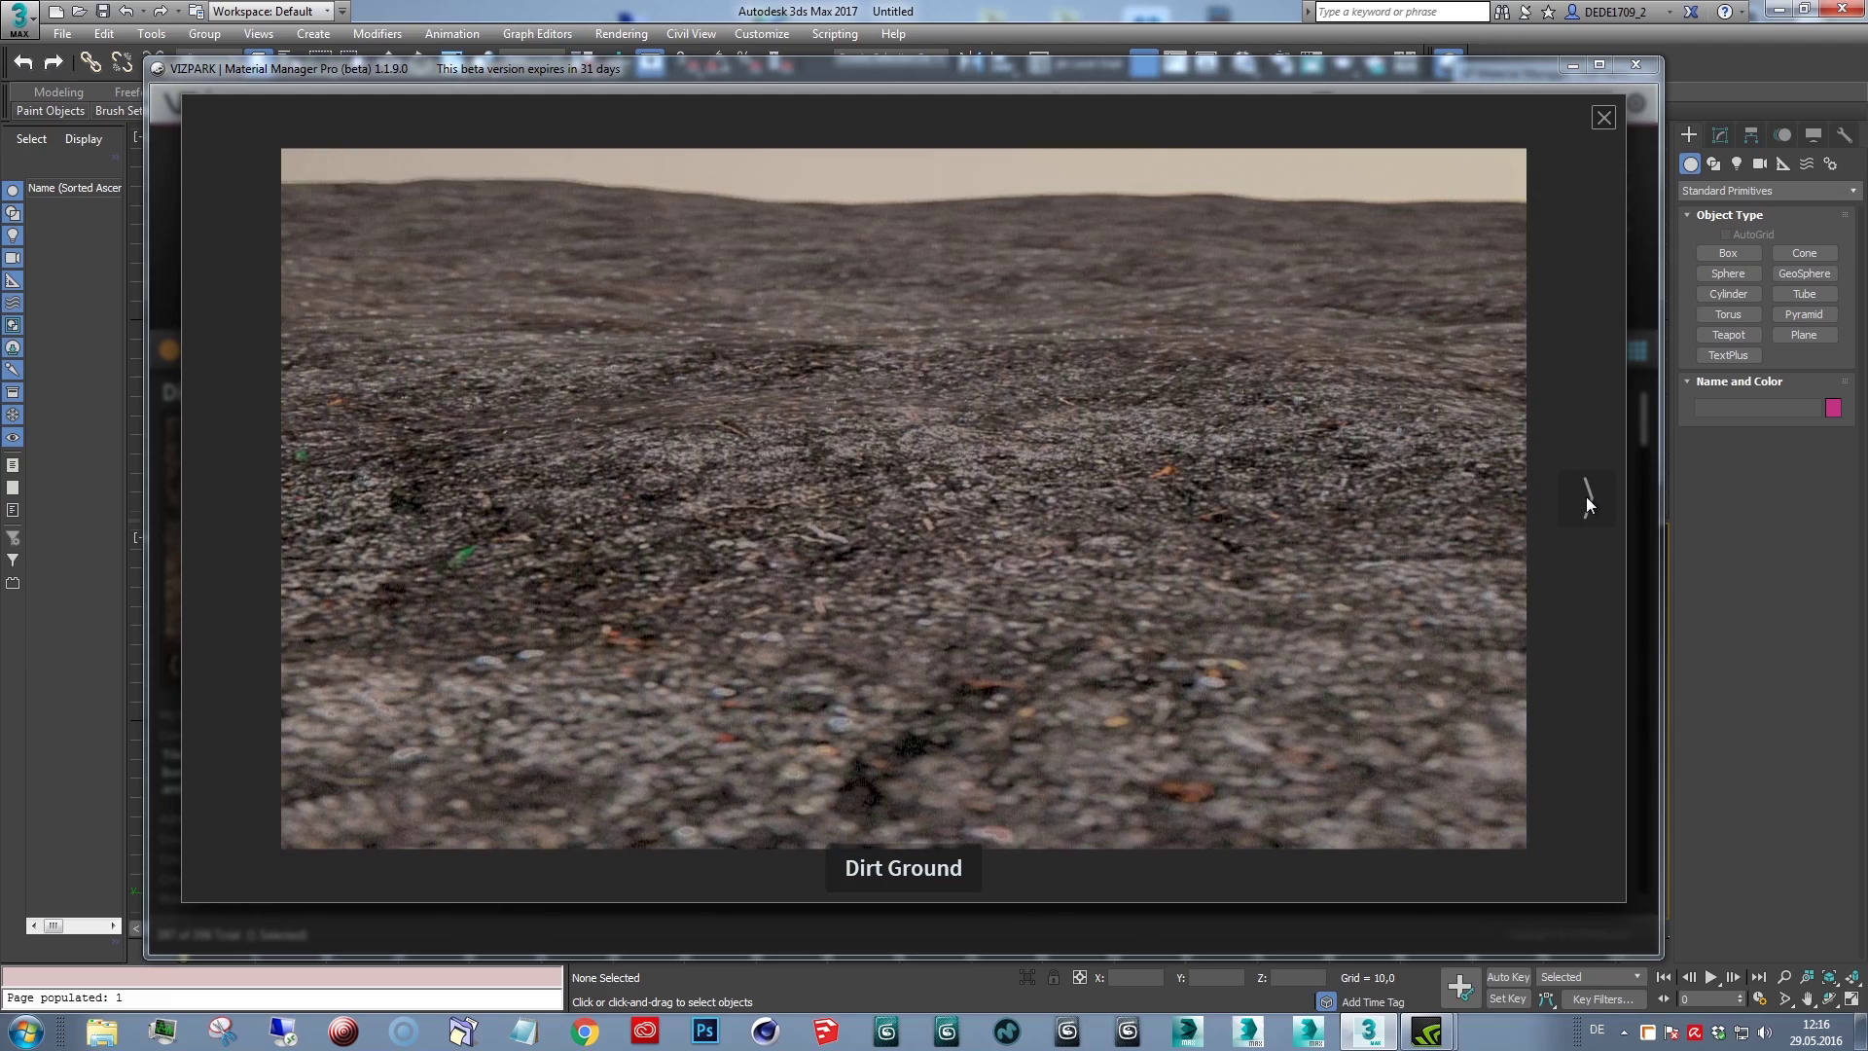
click(1585, 496)
click(1586, 496)
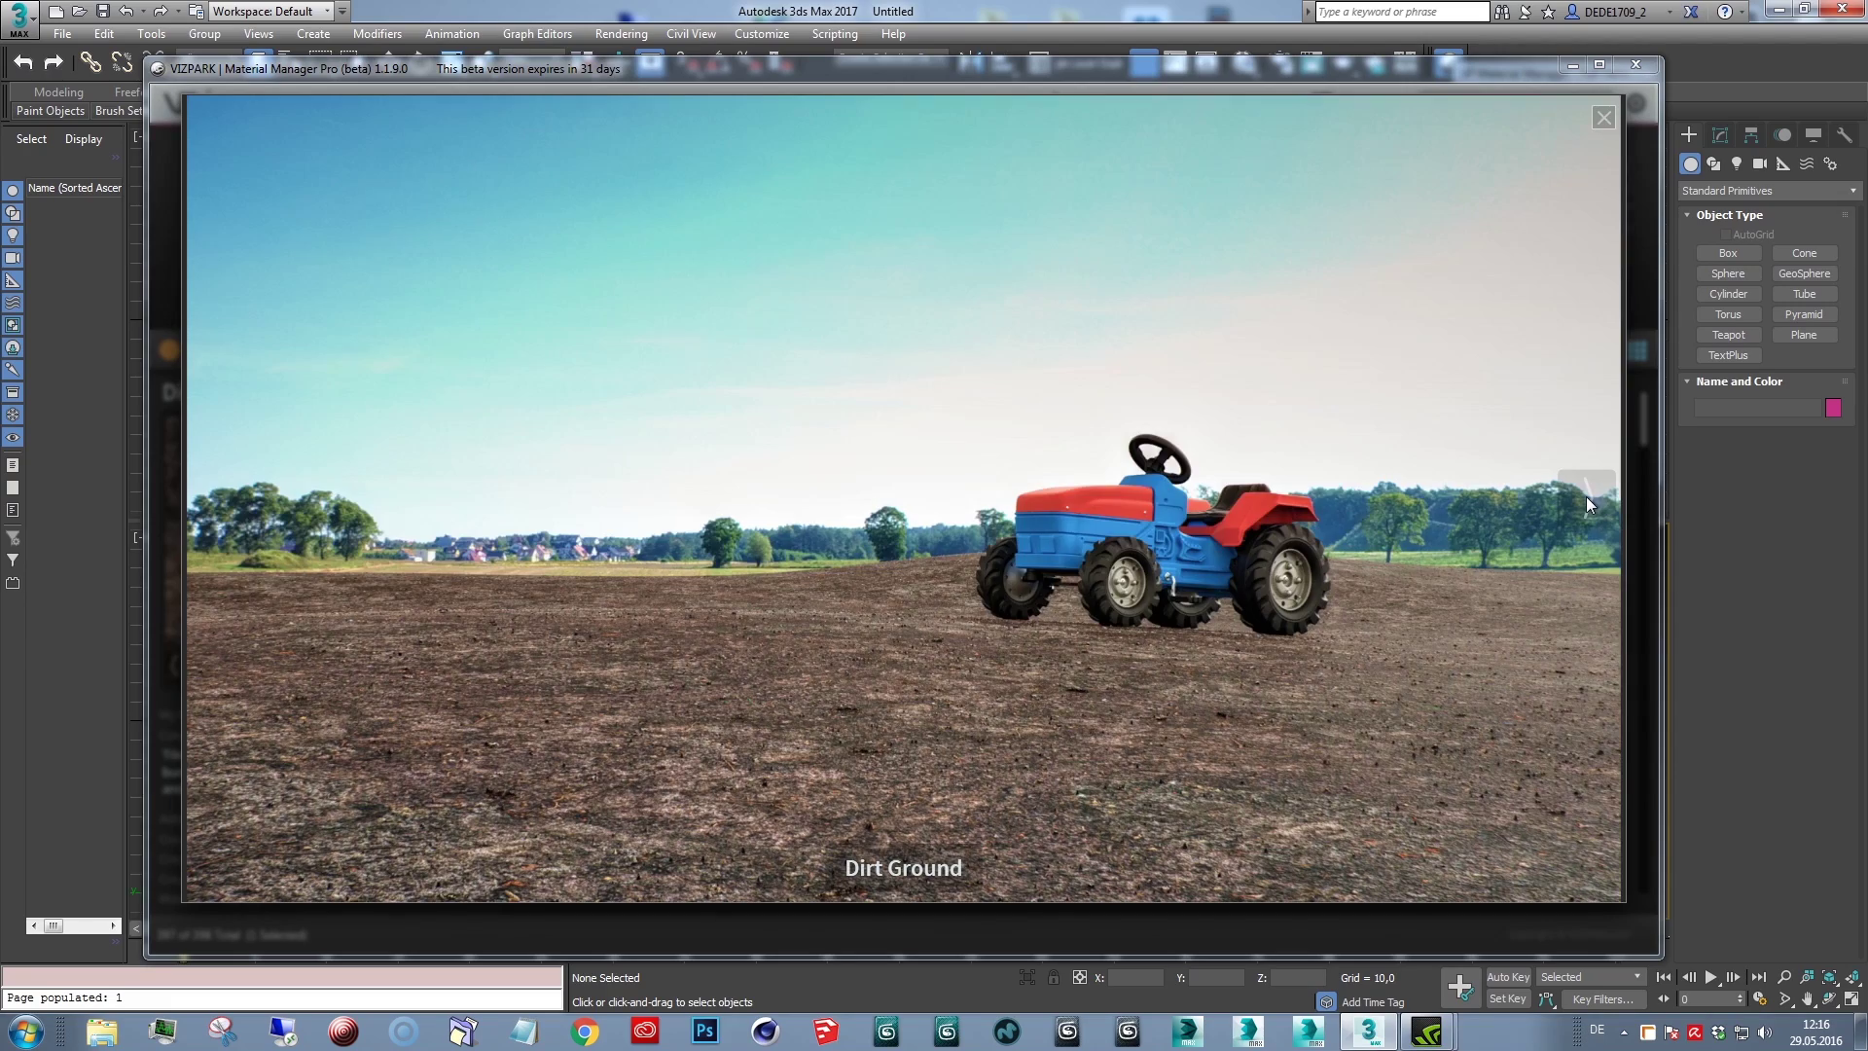
click(1586, 496)
click(1586, 496)
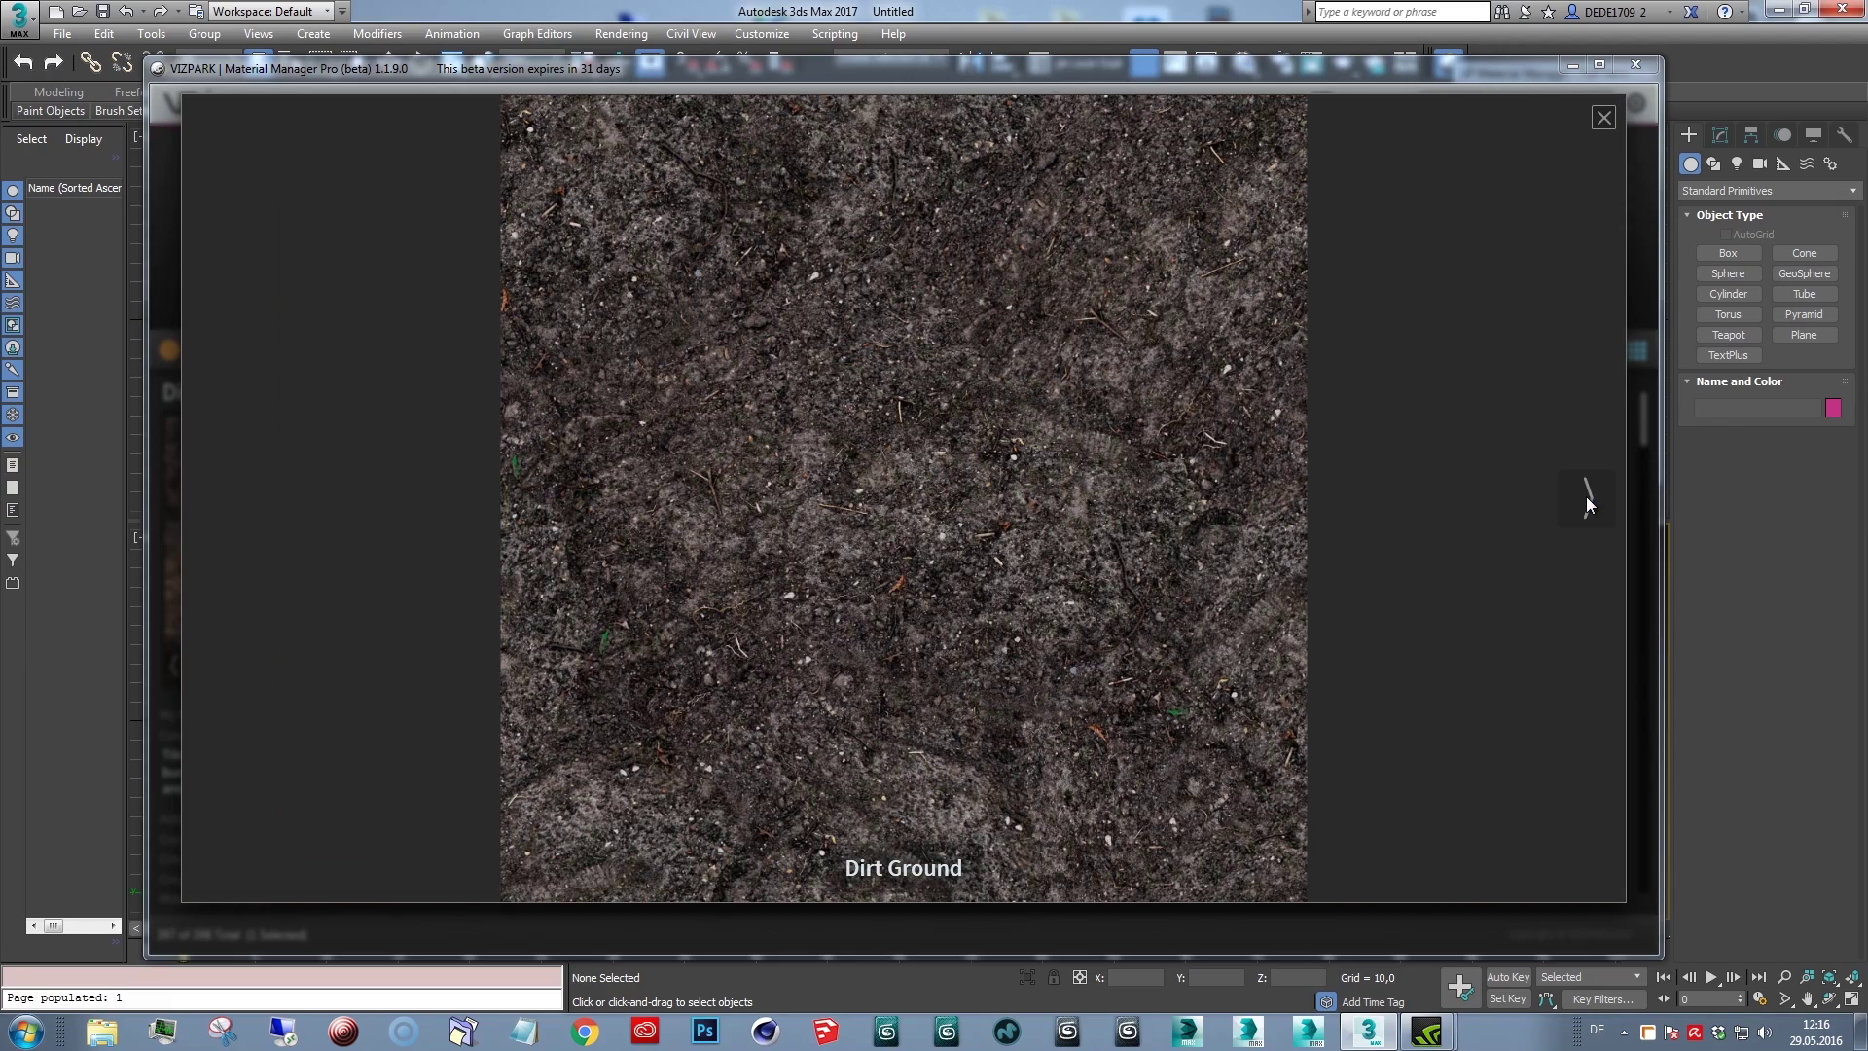
click(1601, 118)
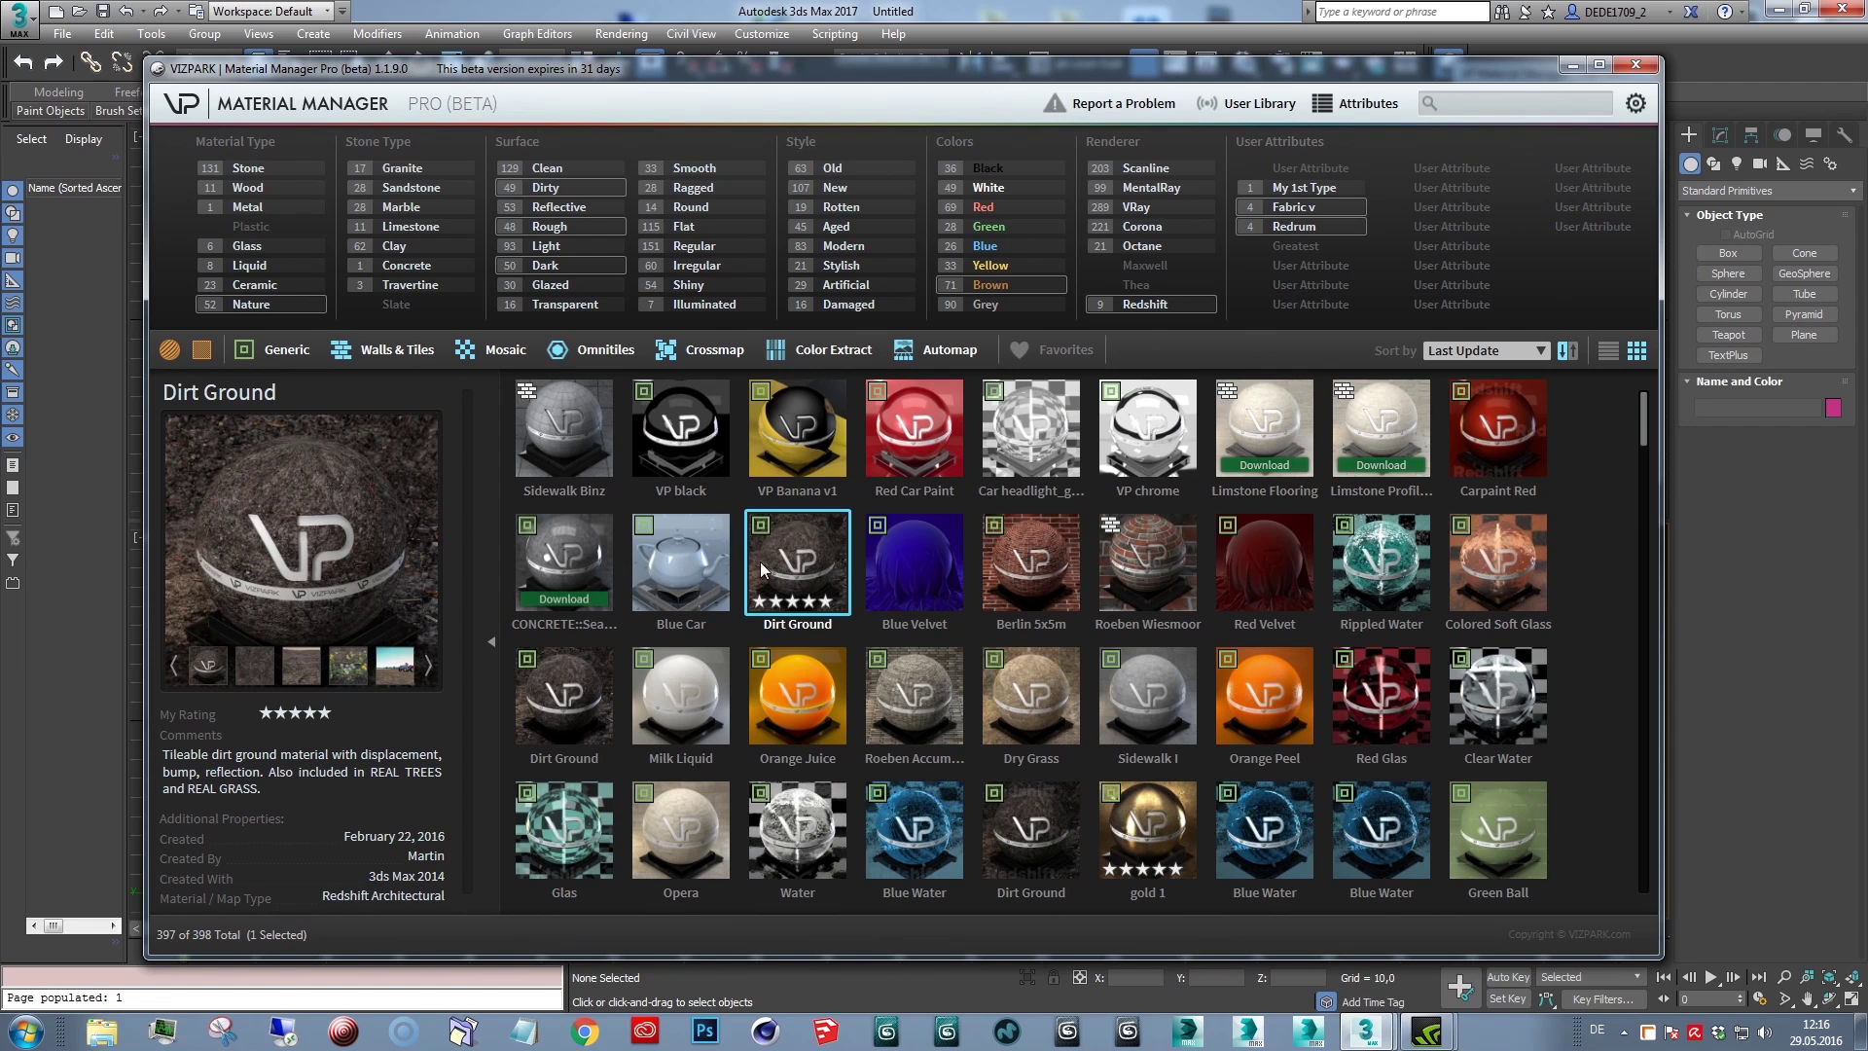
Add the VIZPARK logo image from My Pictures as Blue Velvet's extra preview and view it full-size.
mouse_move(360, 569)
click(886, 547)
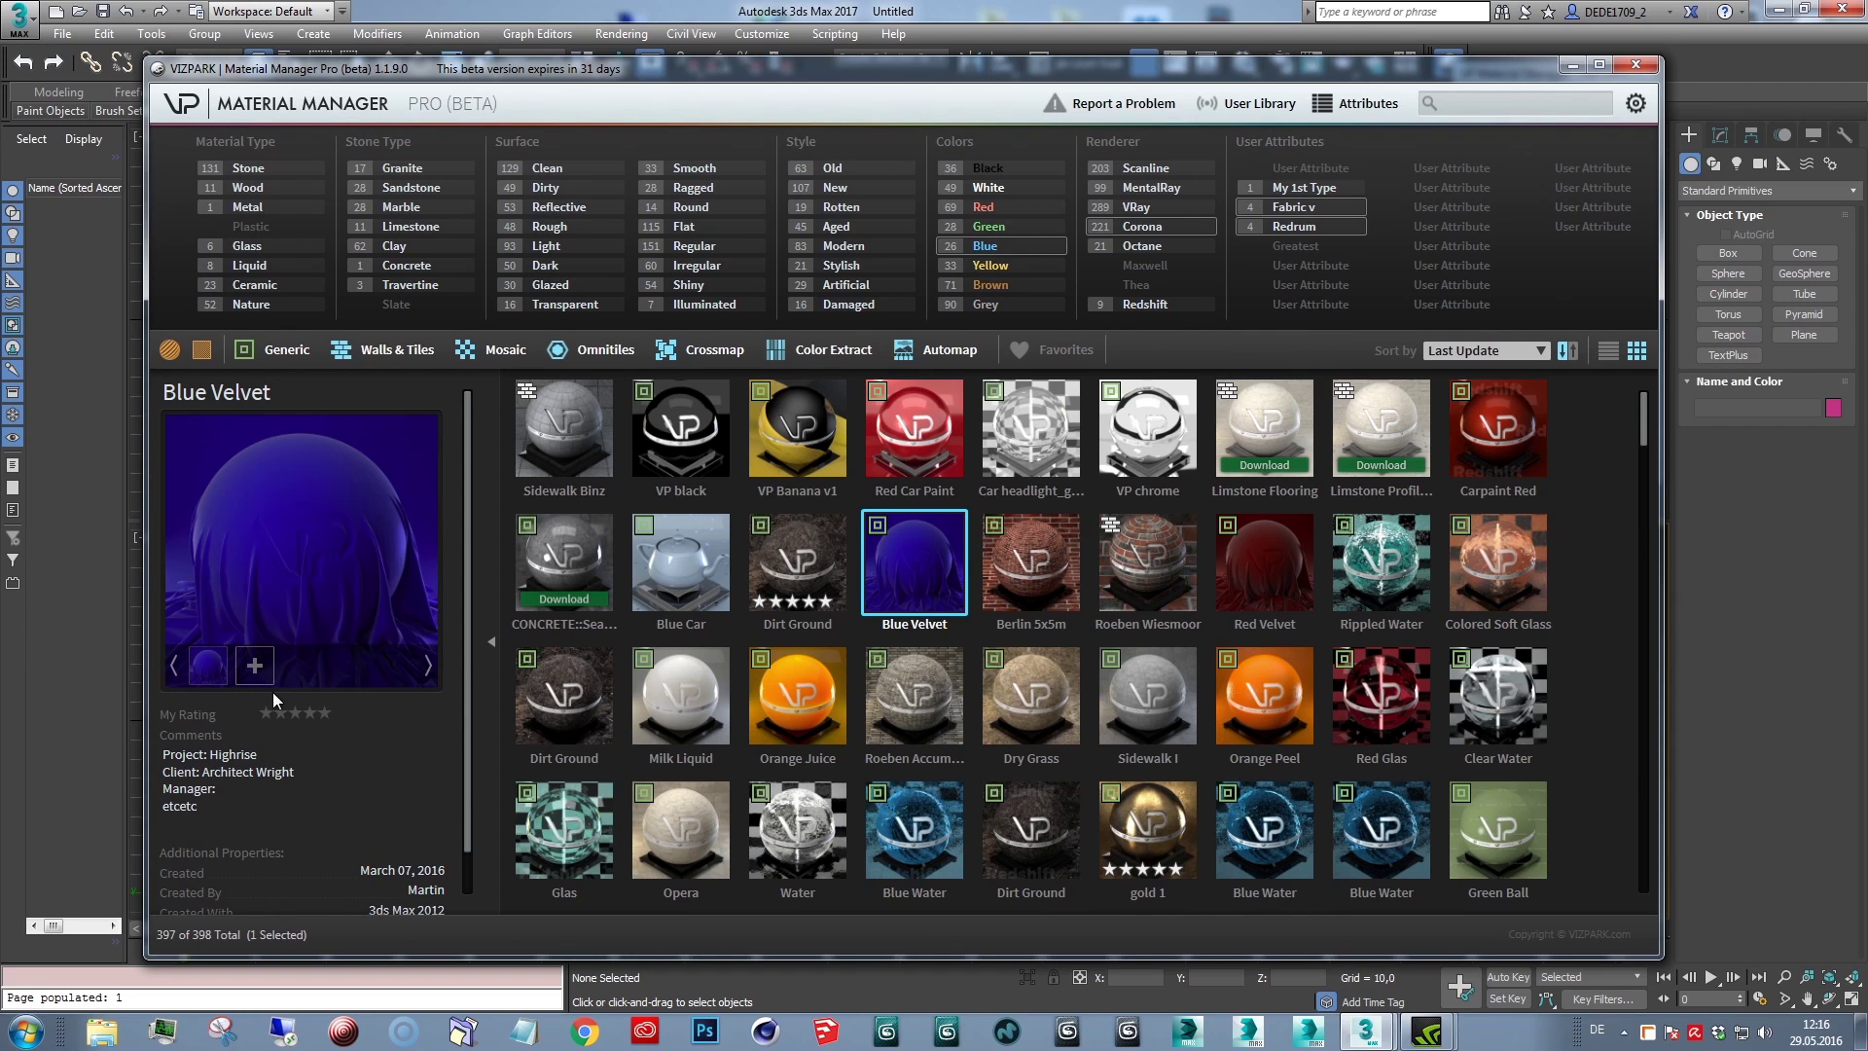
click(258, 667)
click(509, 165)
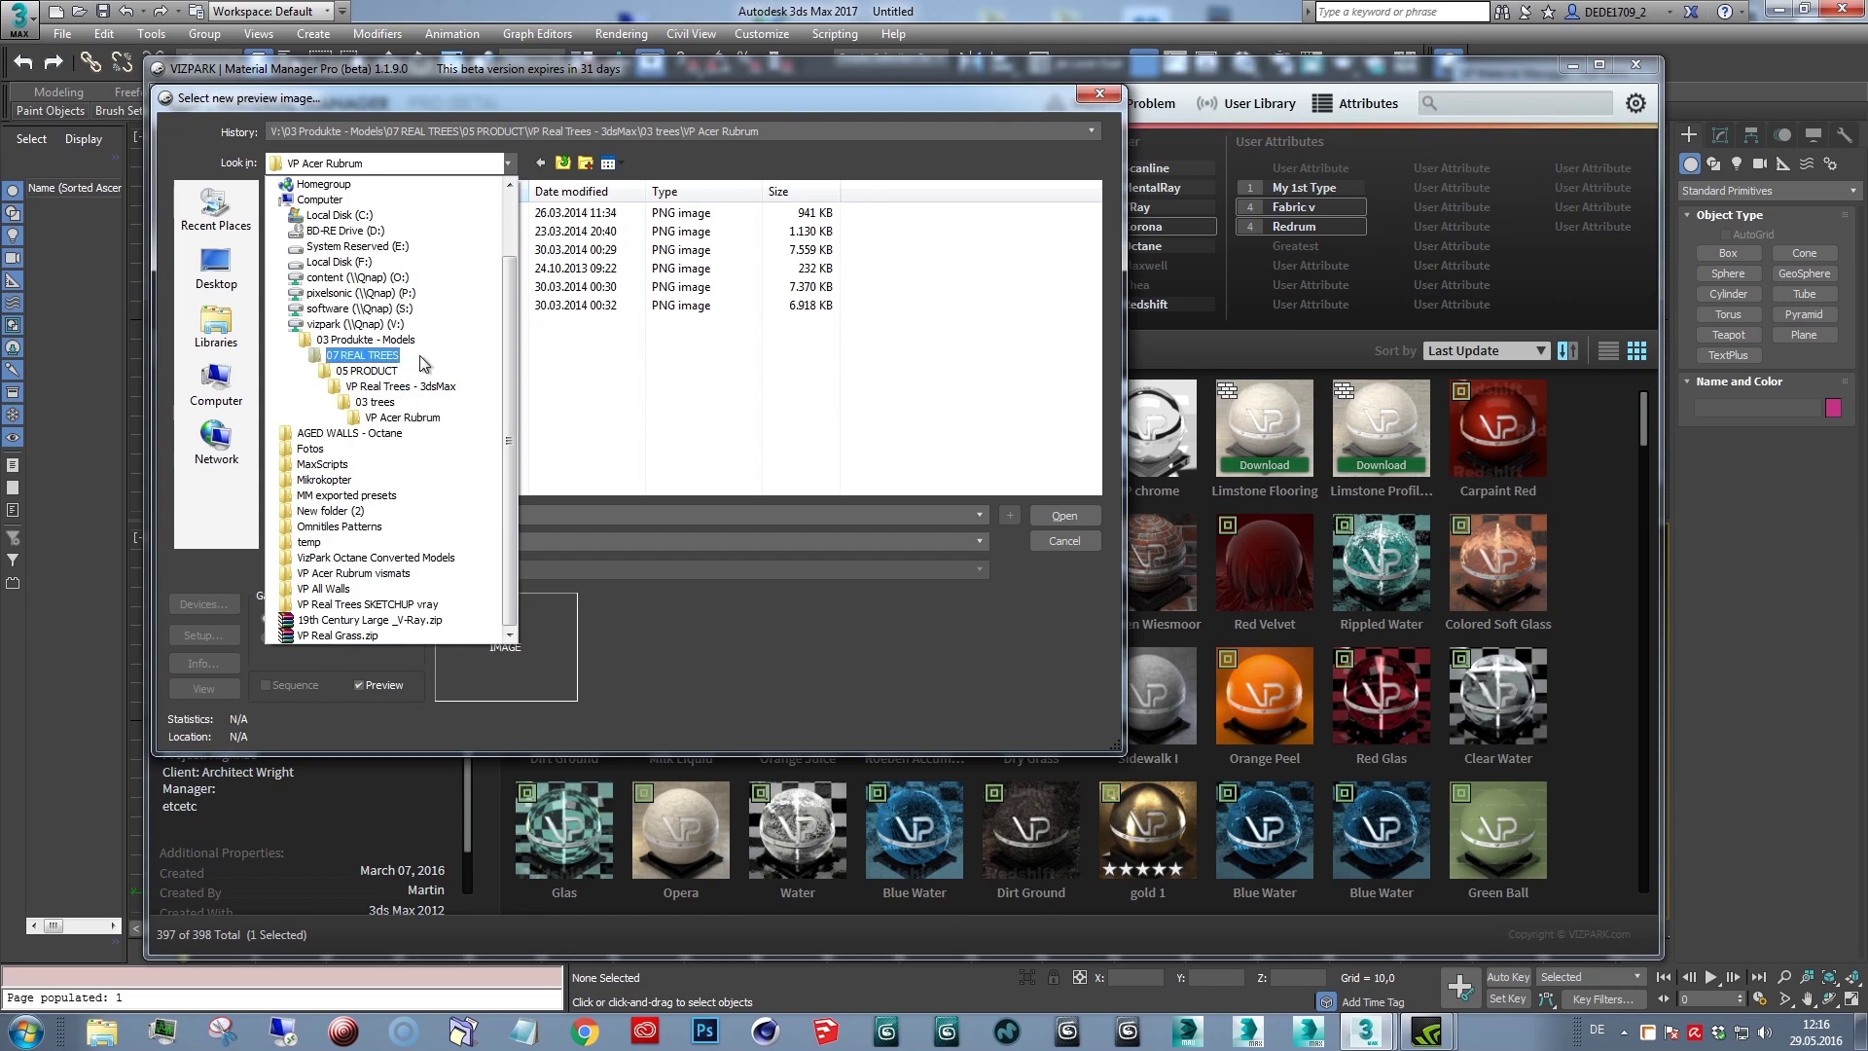
drag(505, 410, 500, 334)
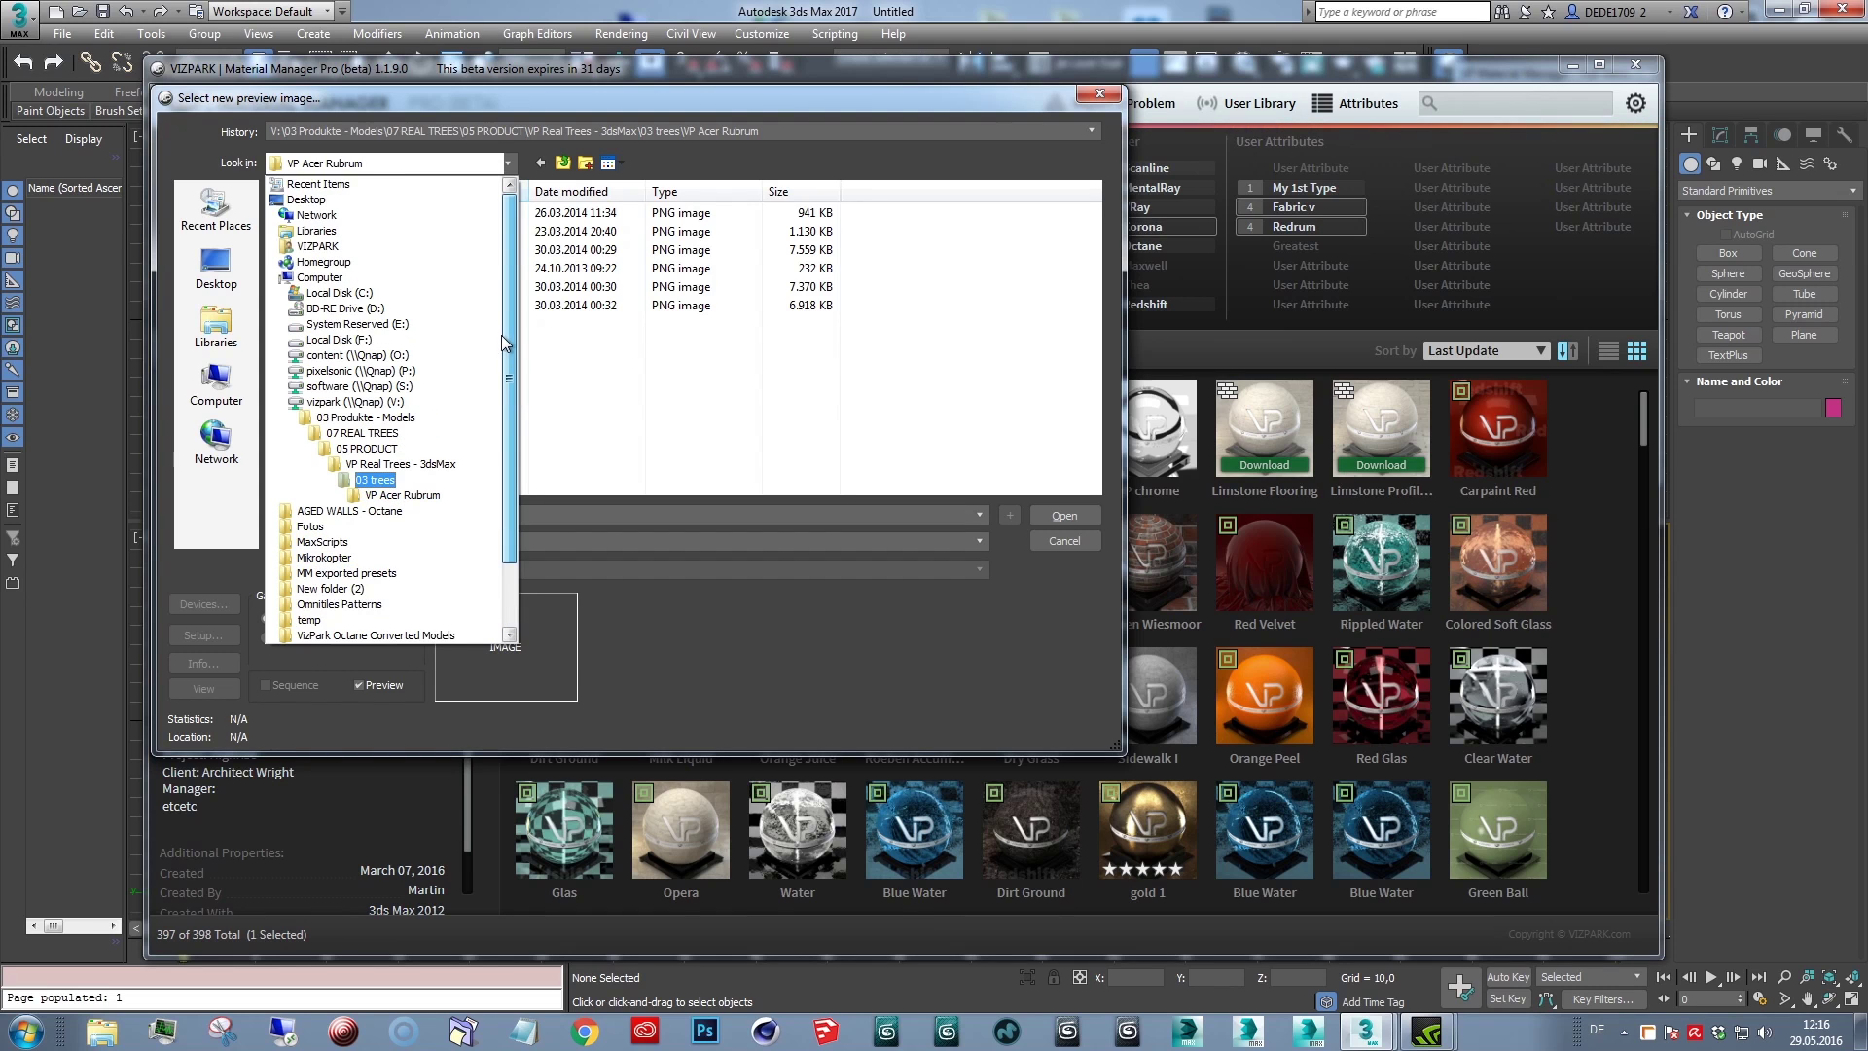
click(377, 249)
double_click(740, 311)
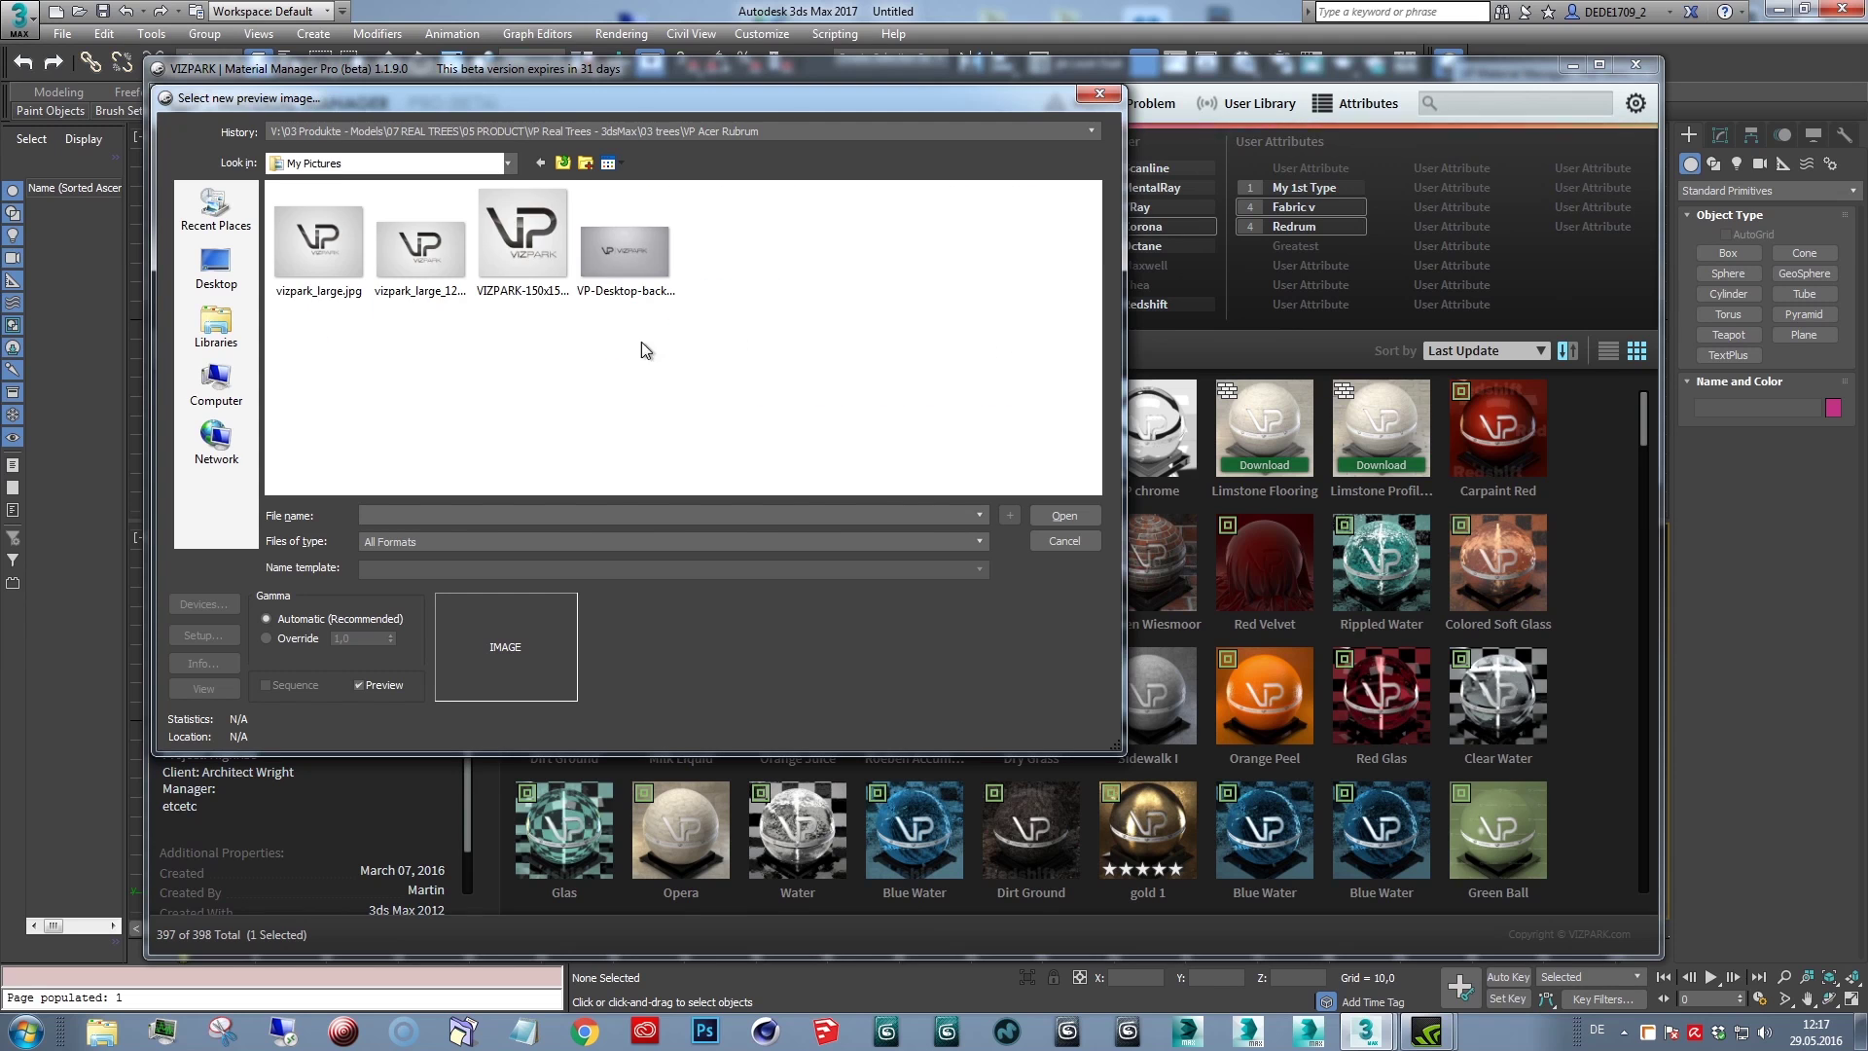
click(421, 243)
click(1060, 515)
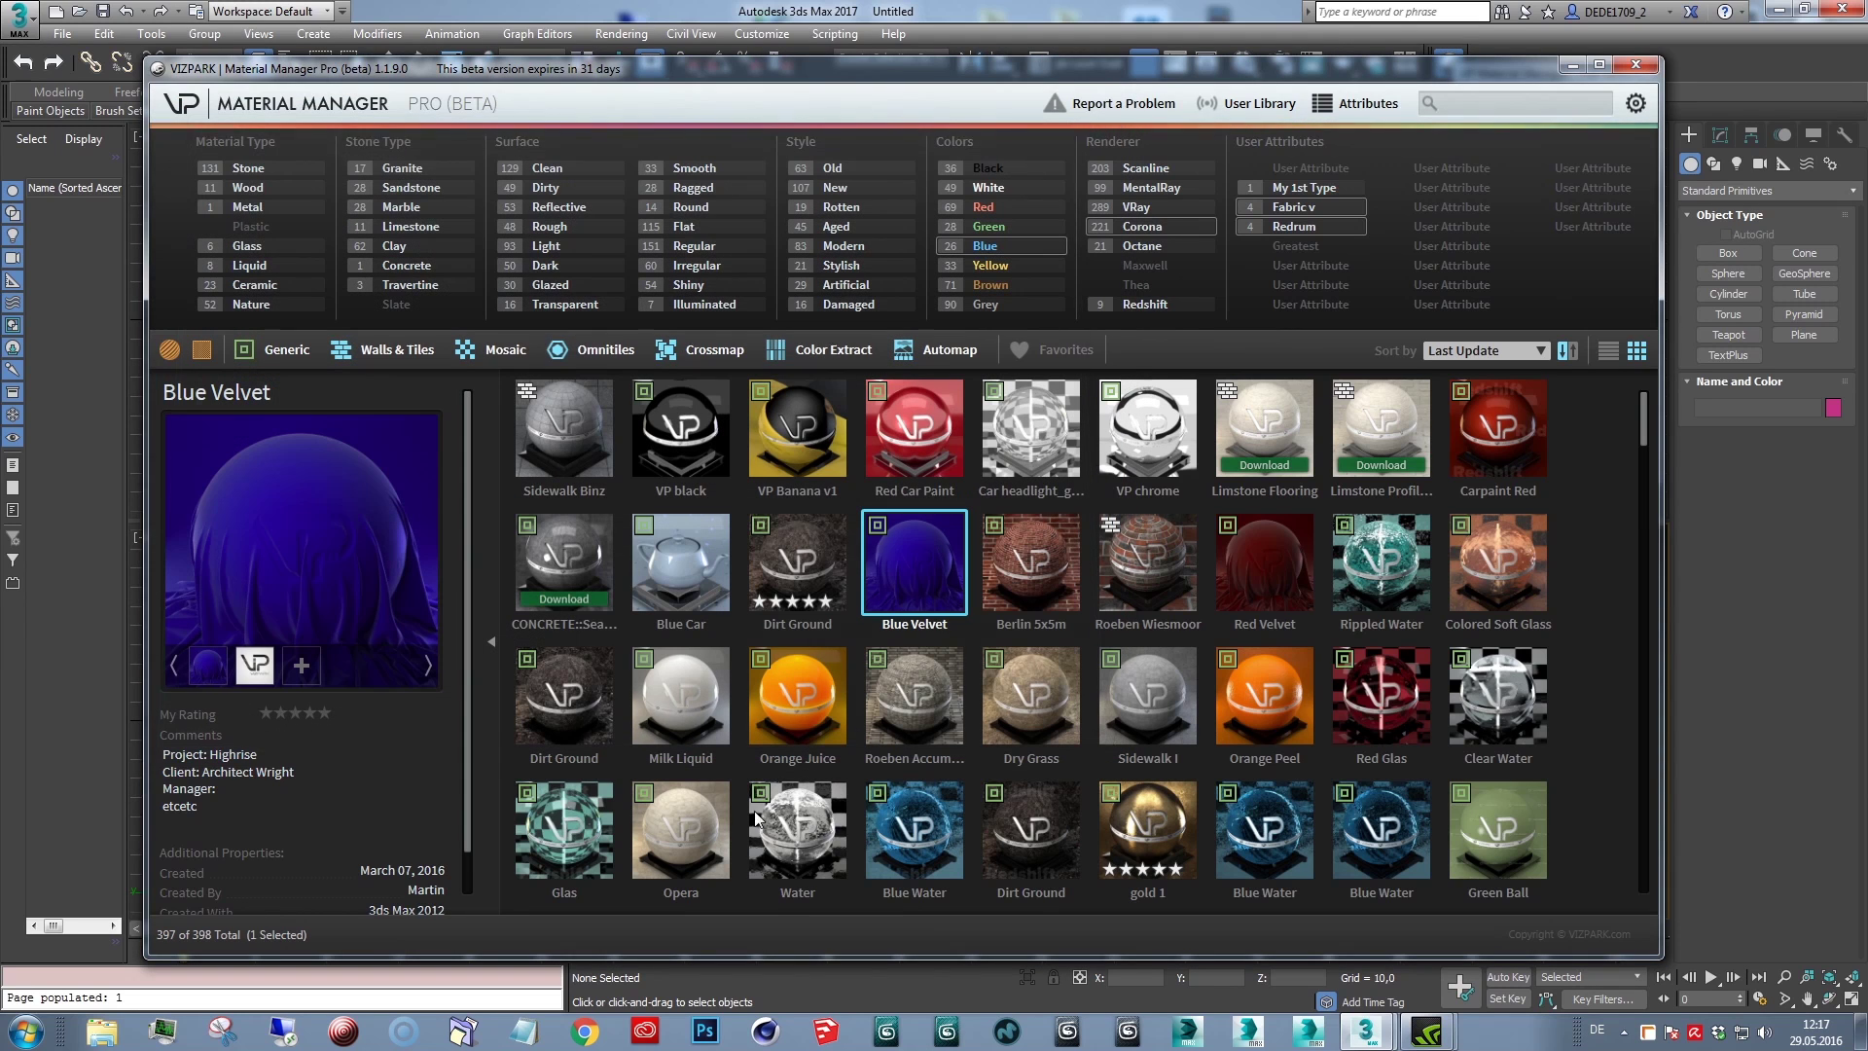
click(341, 569)
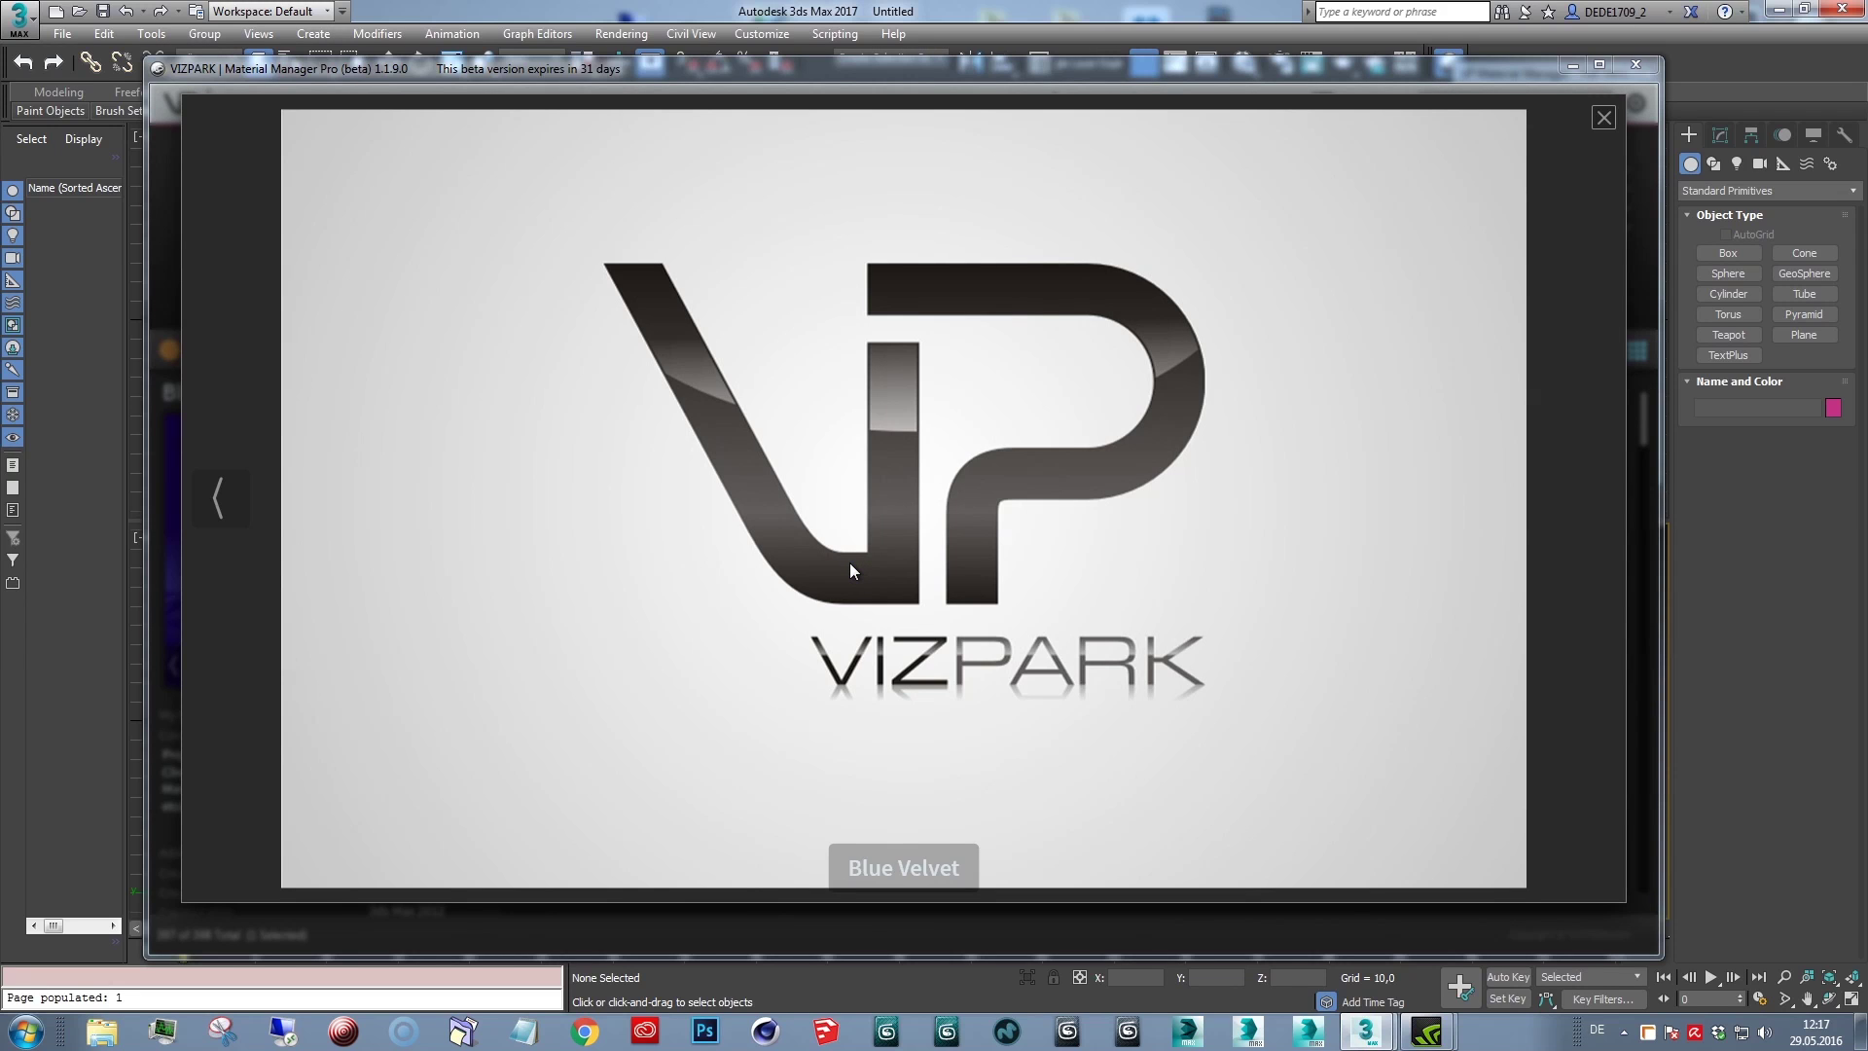
Search the library for 'highr' and select Blue Velvet from the results.
click(1604, 118)
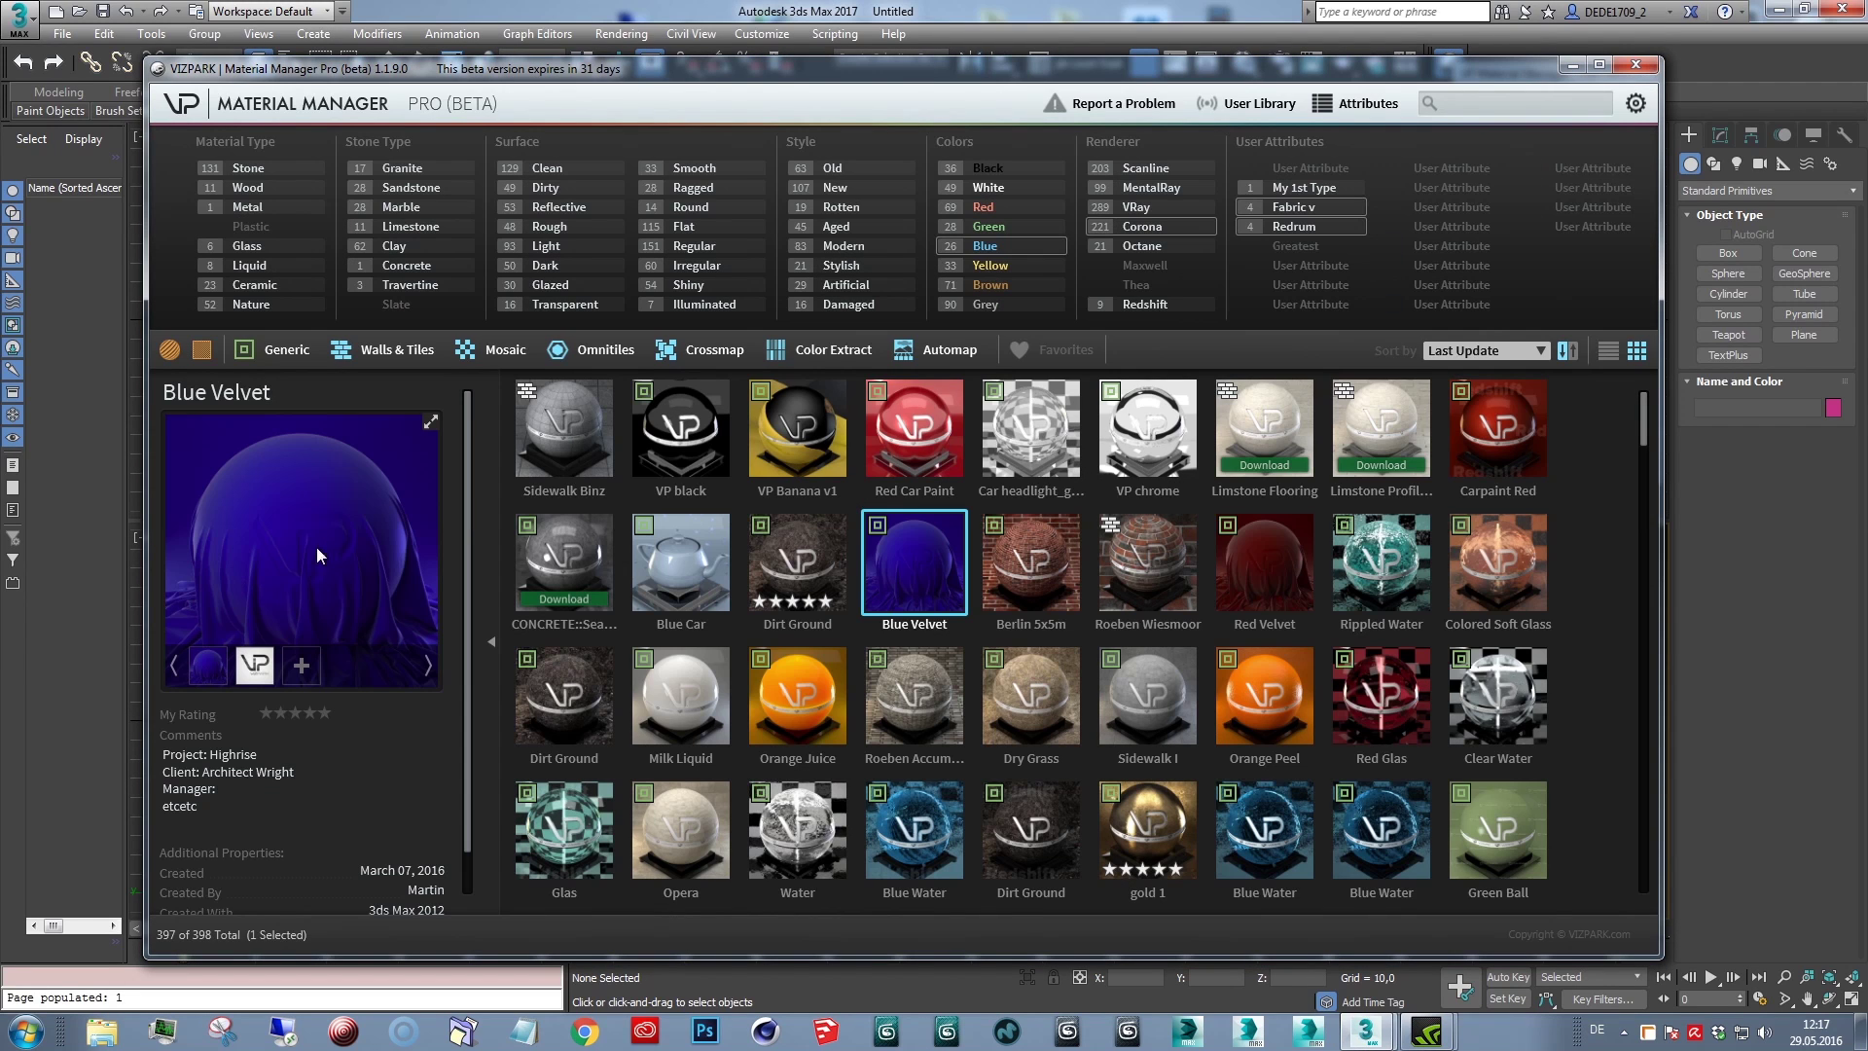
click(1490, 104)
text(highr)
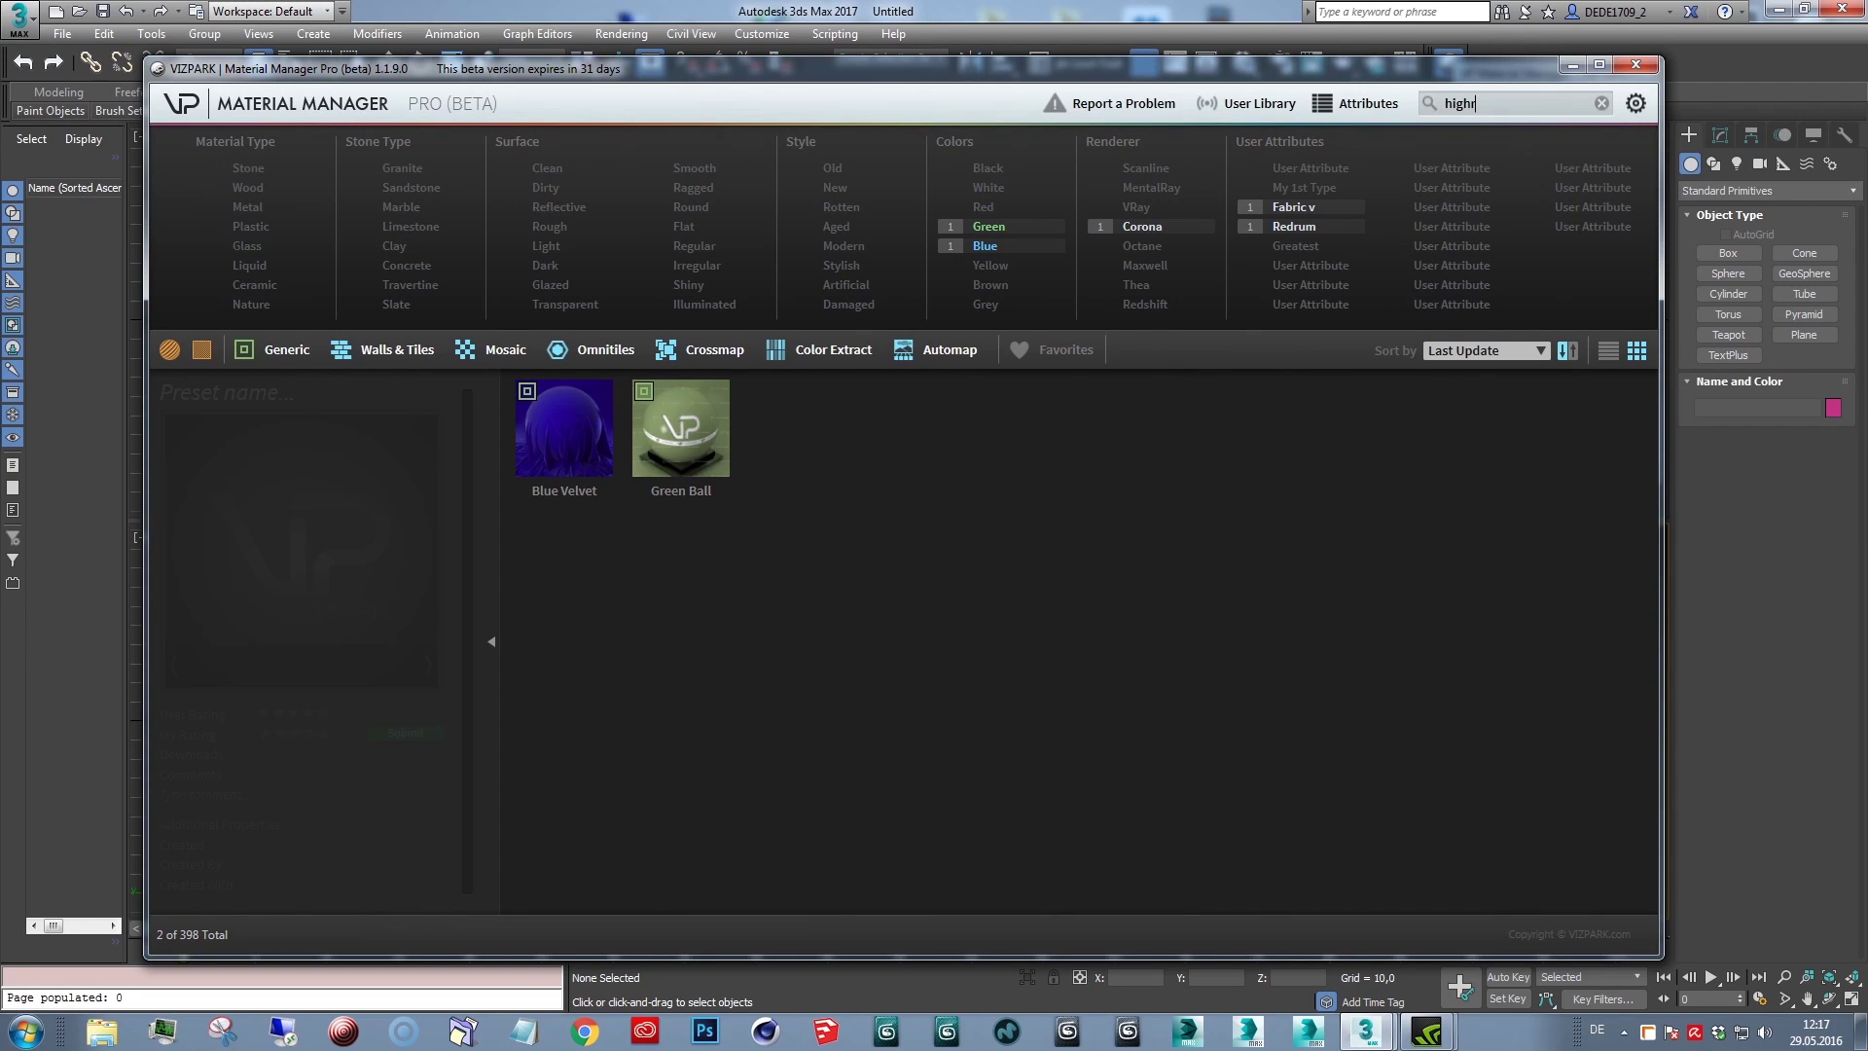
click(598, 412)
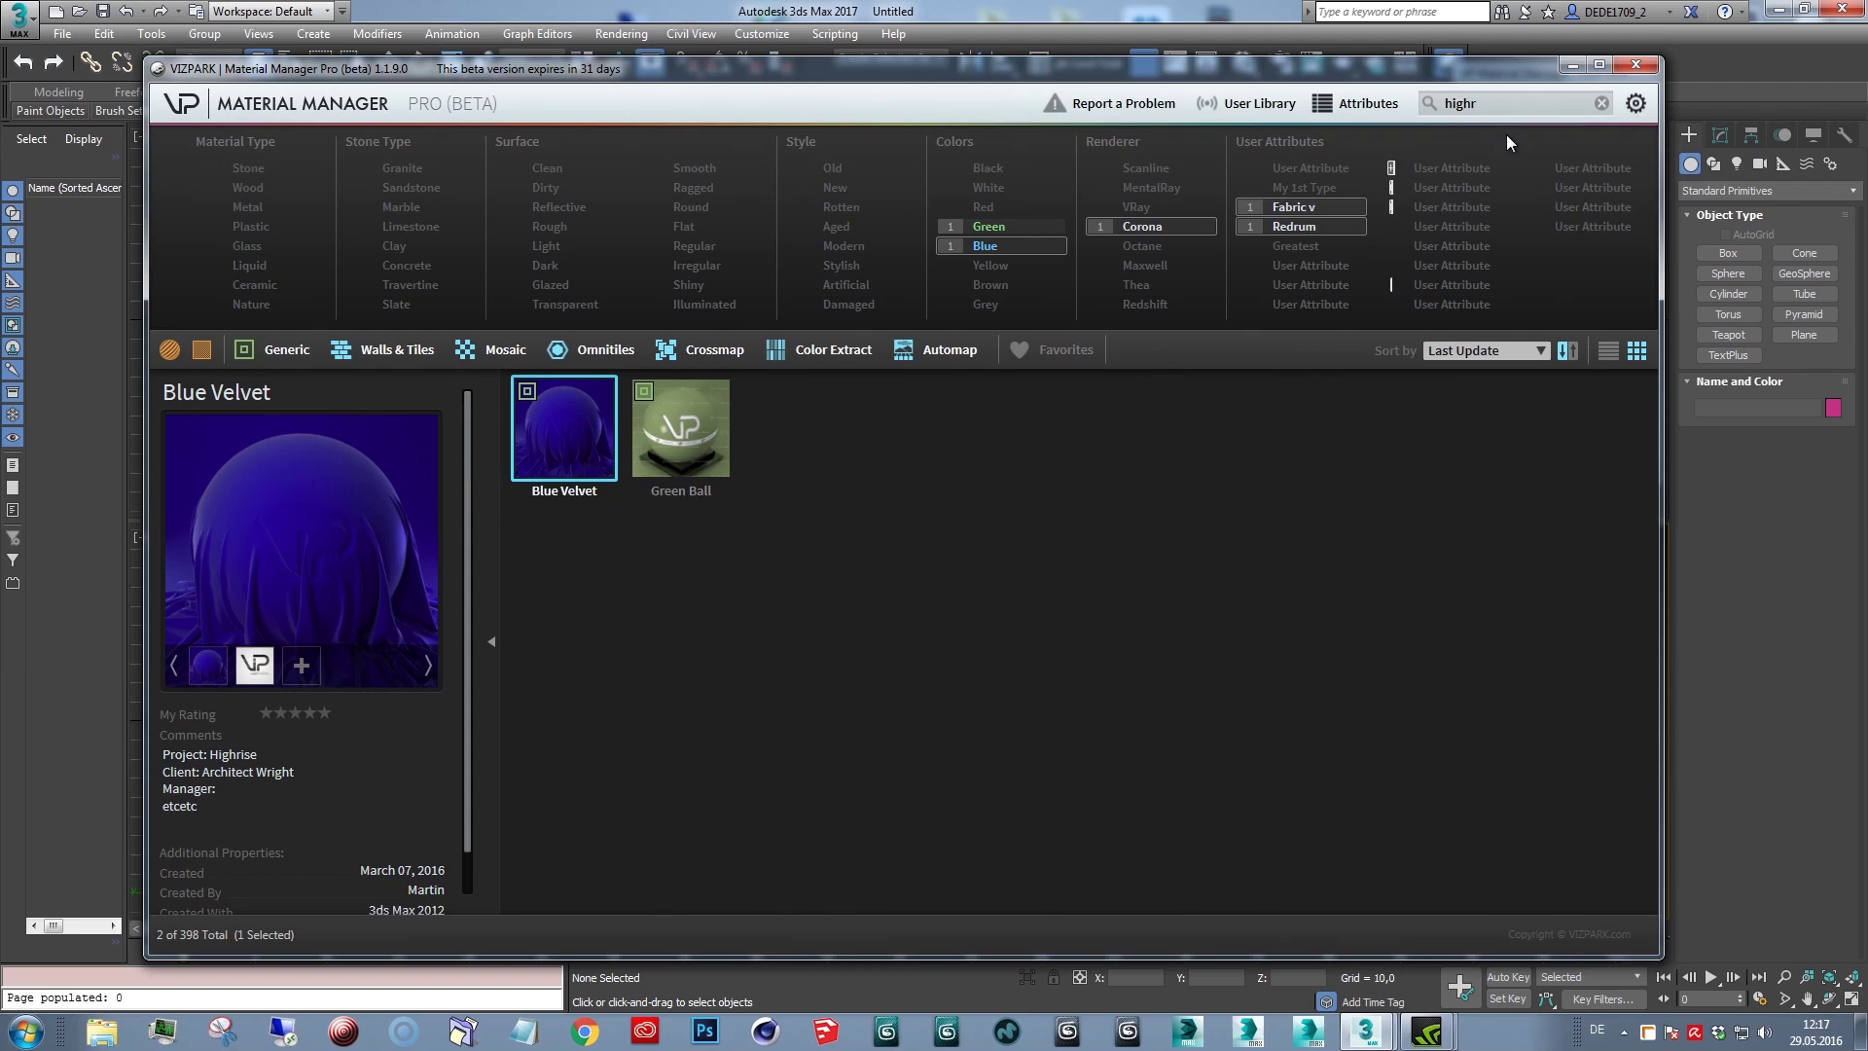
Browse Blue Velvet's render, VIZPARK logo and Green Ball previews full-size, then close the lightbox.
click(330, 524)
click(895, 535)
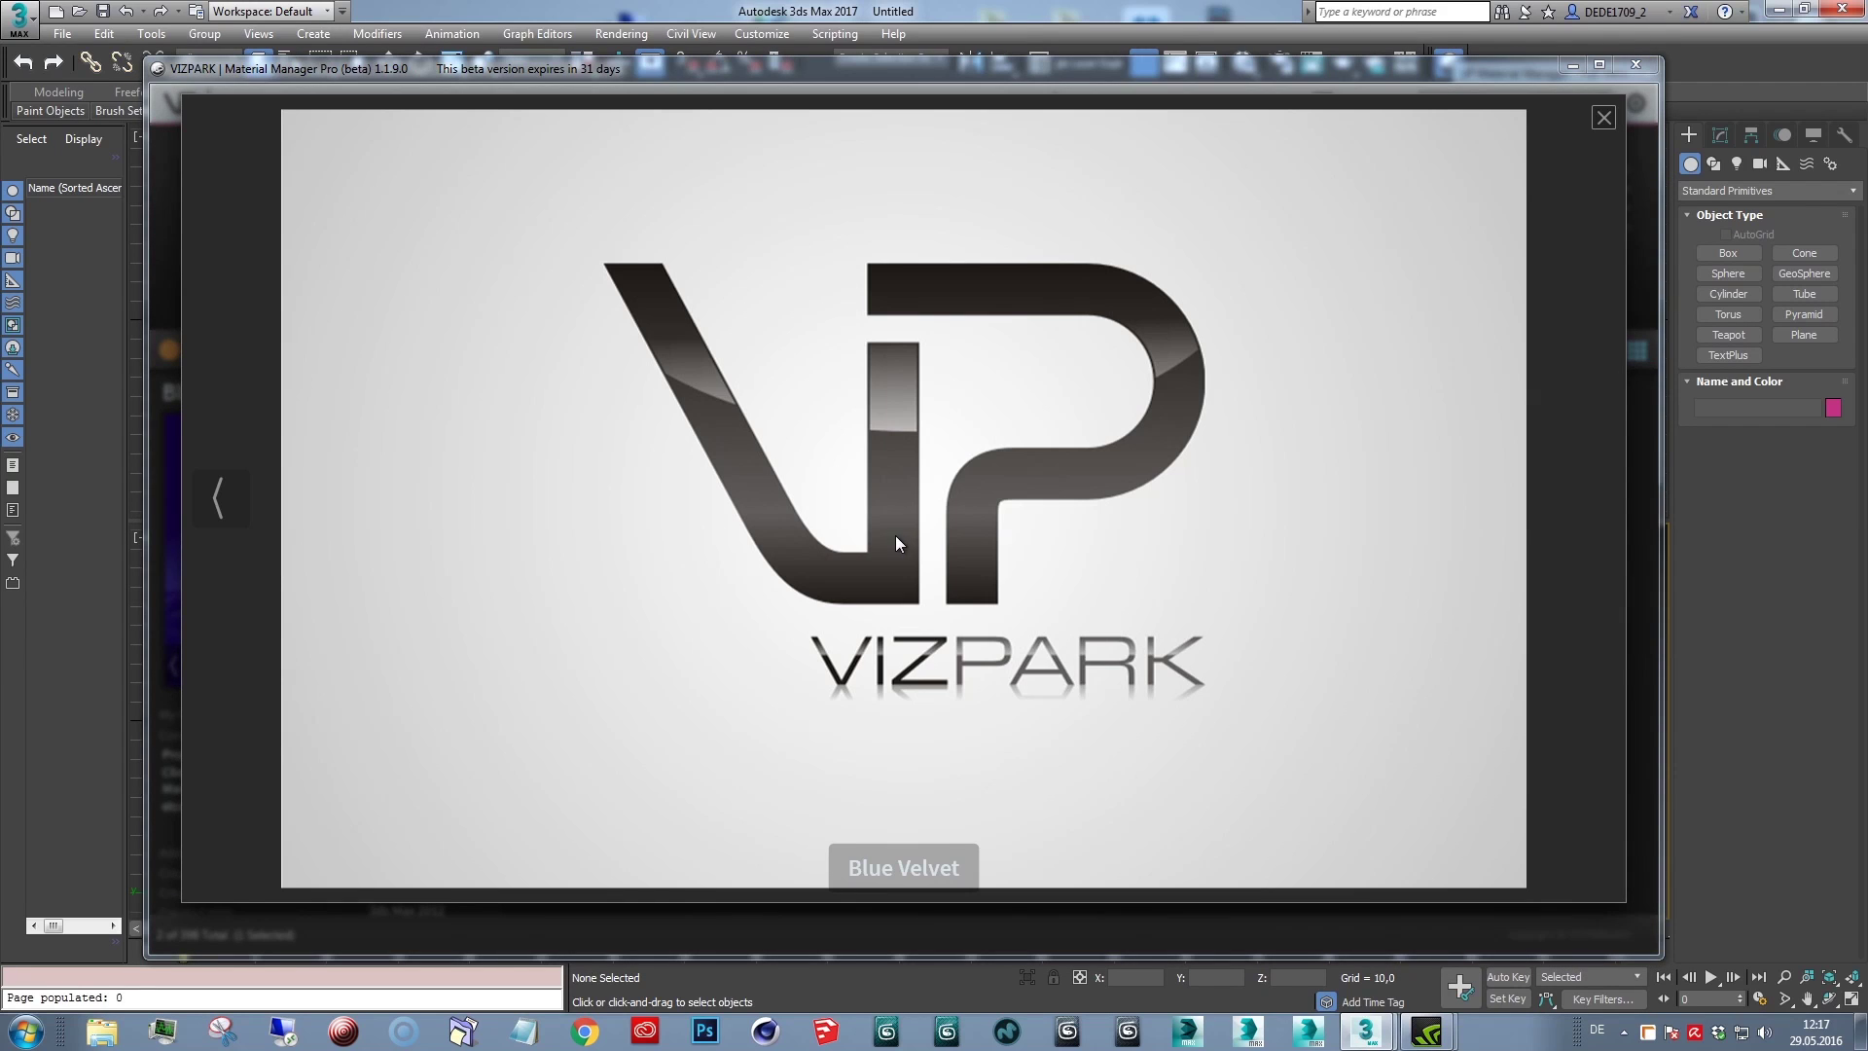
click(774, 558)
click(774, 557)
click(773, 557)
click(774, 558)
click(773, 558)
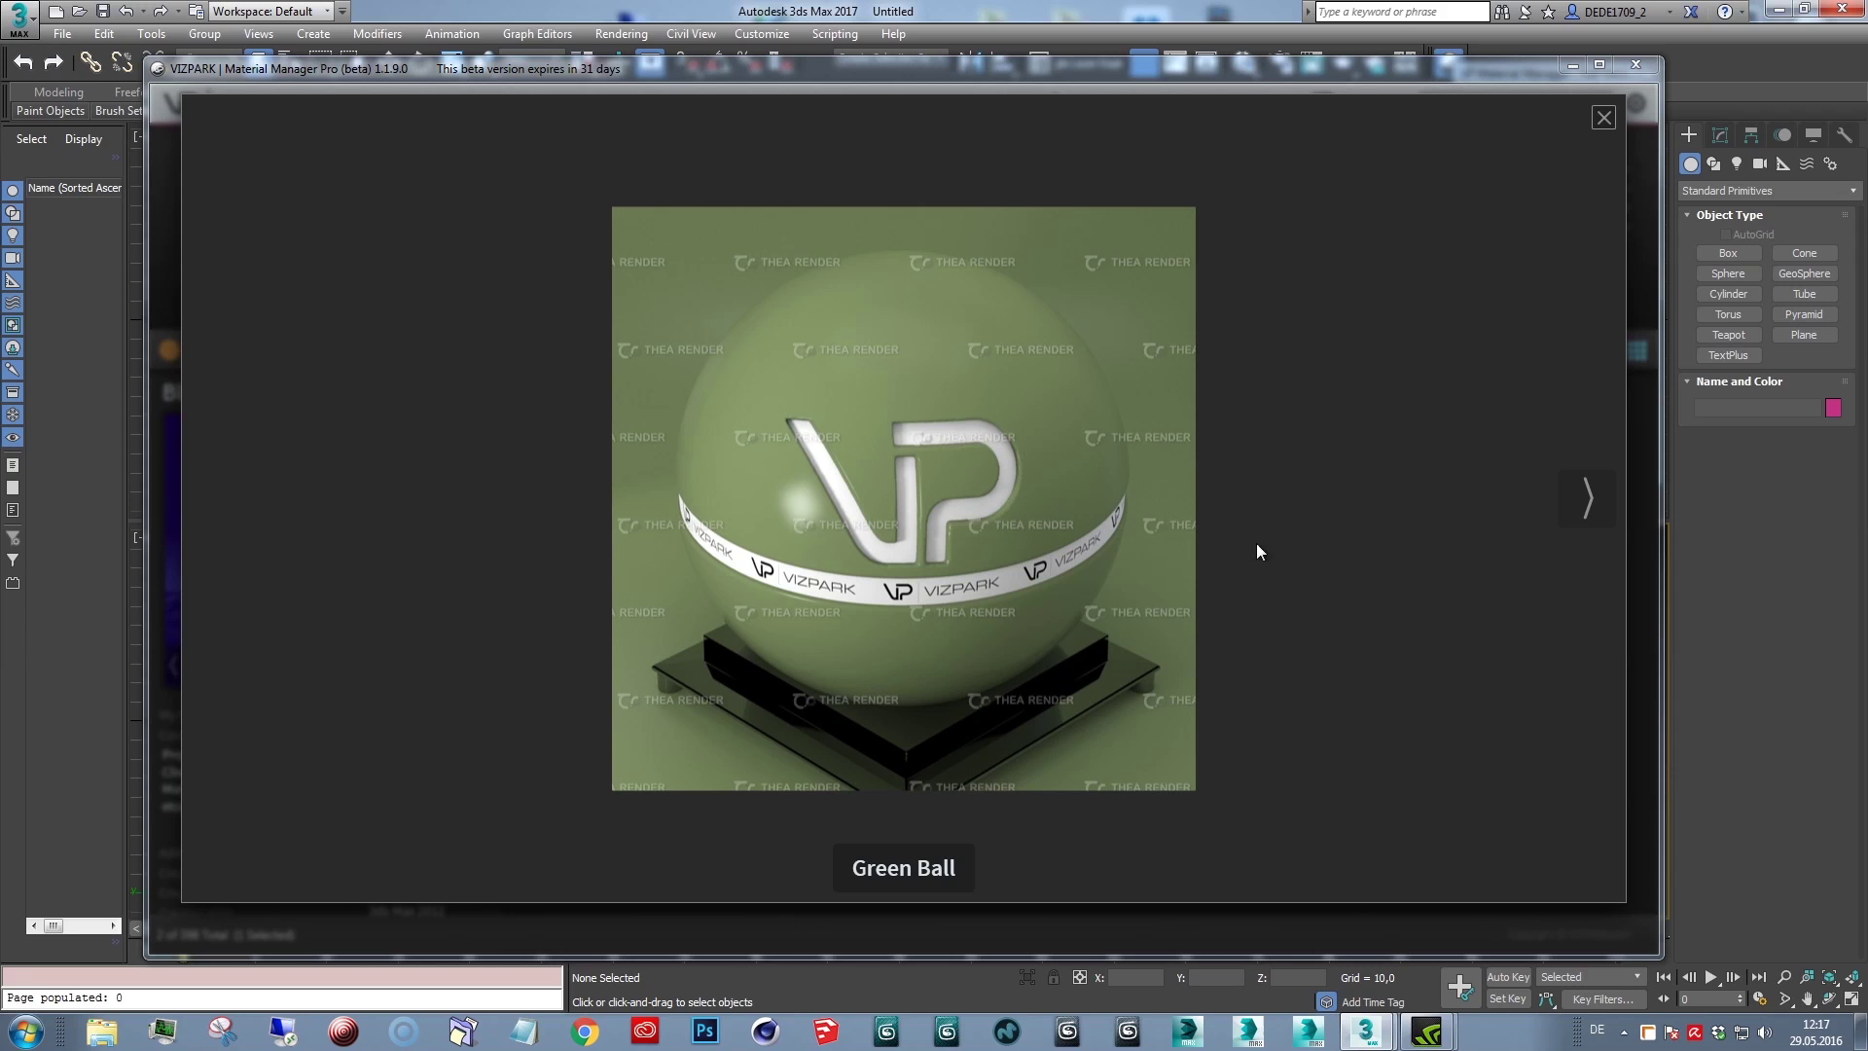
click(1603, 118)
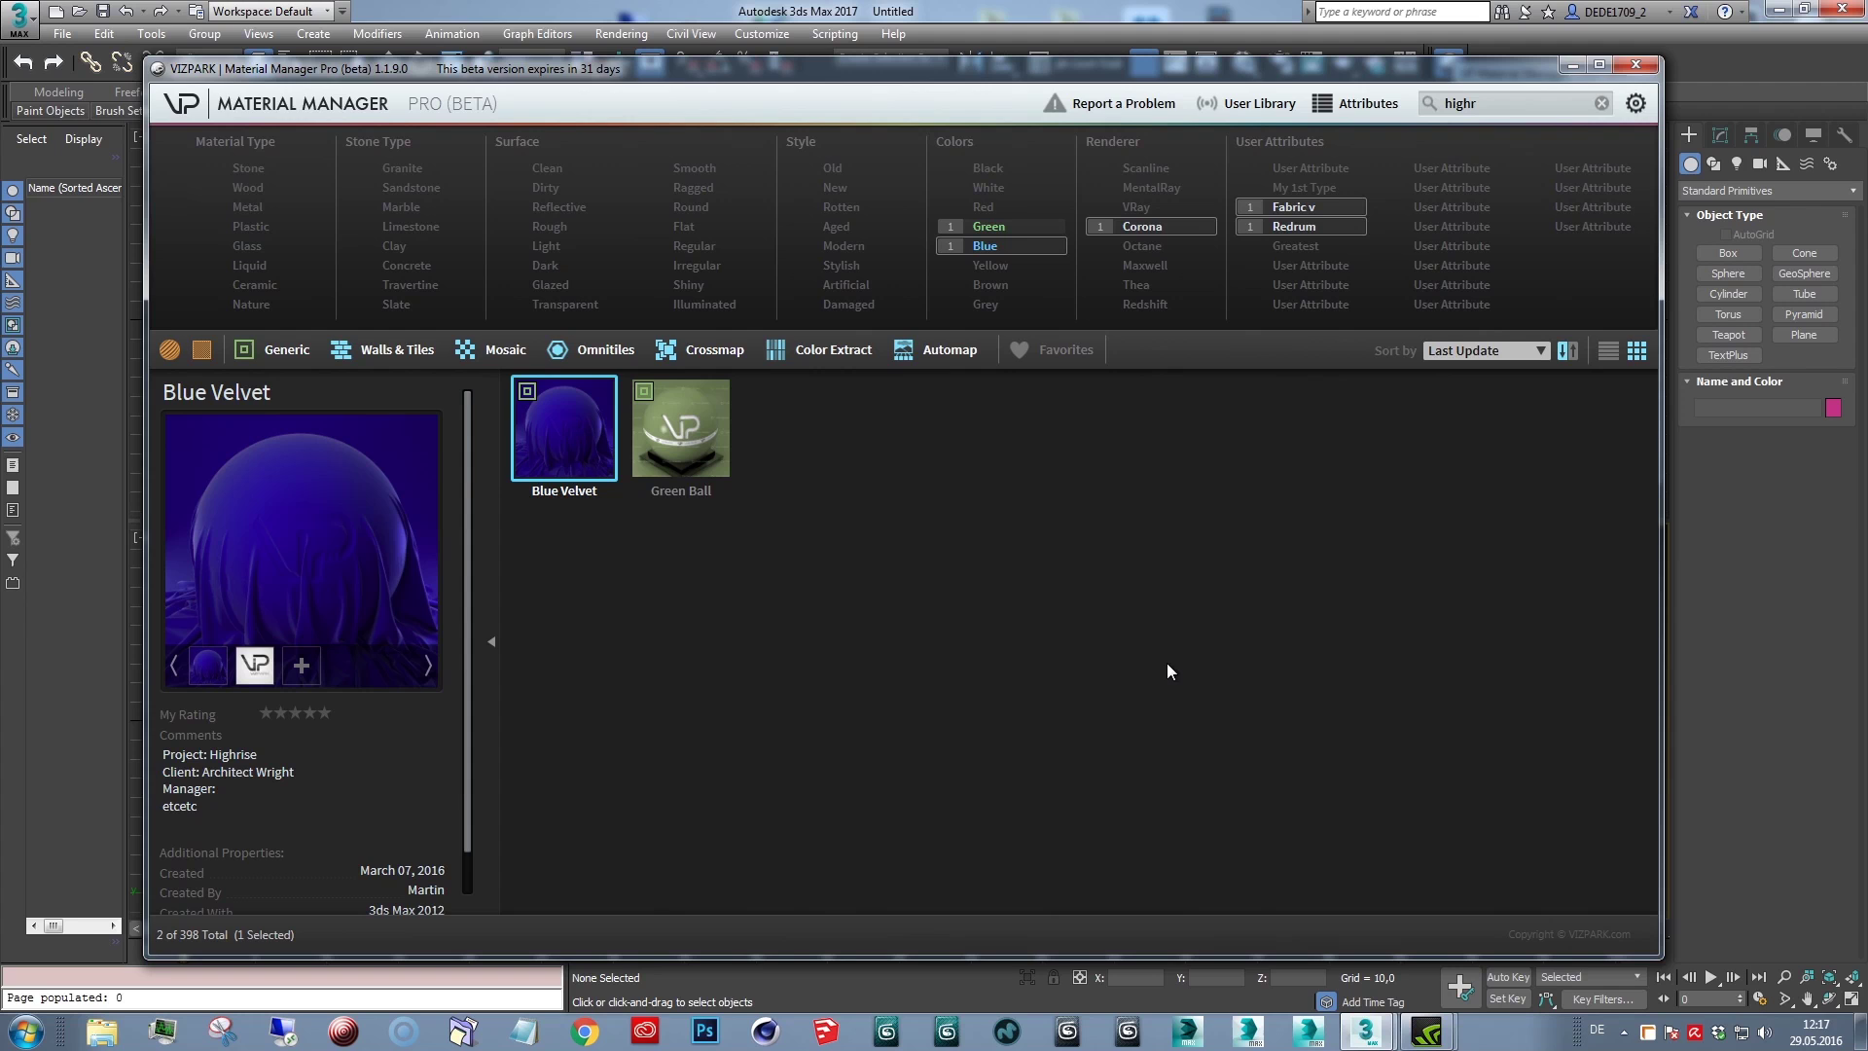
Clear the 'highr' search and toggle the attribute filters off and back on.
click(1598, 107)
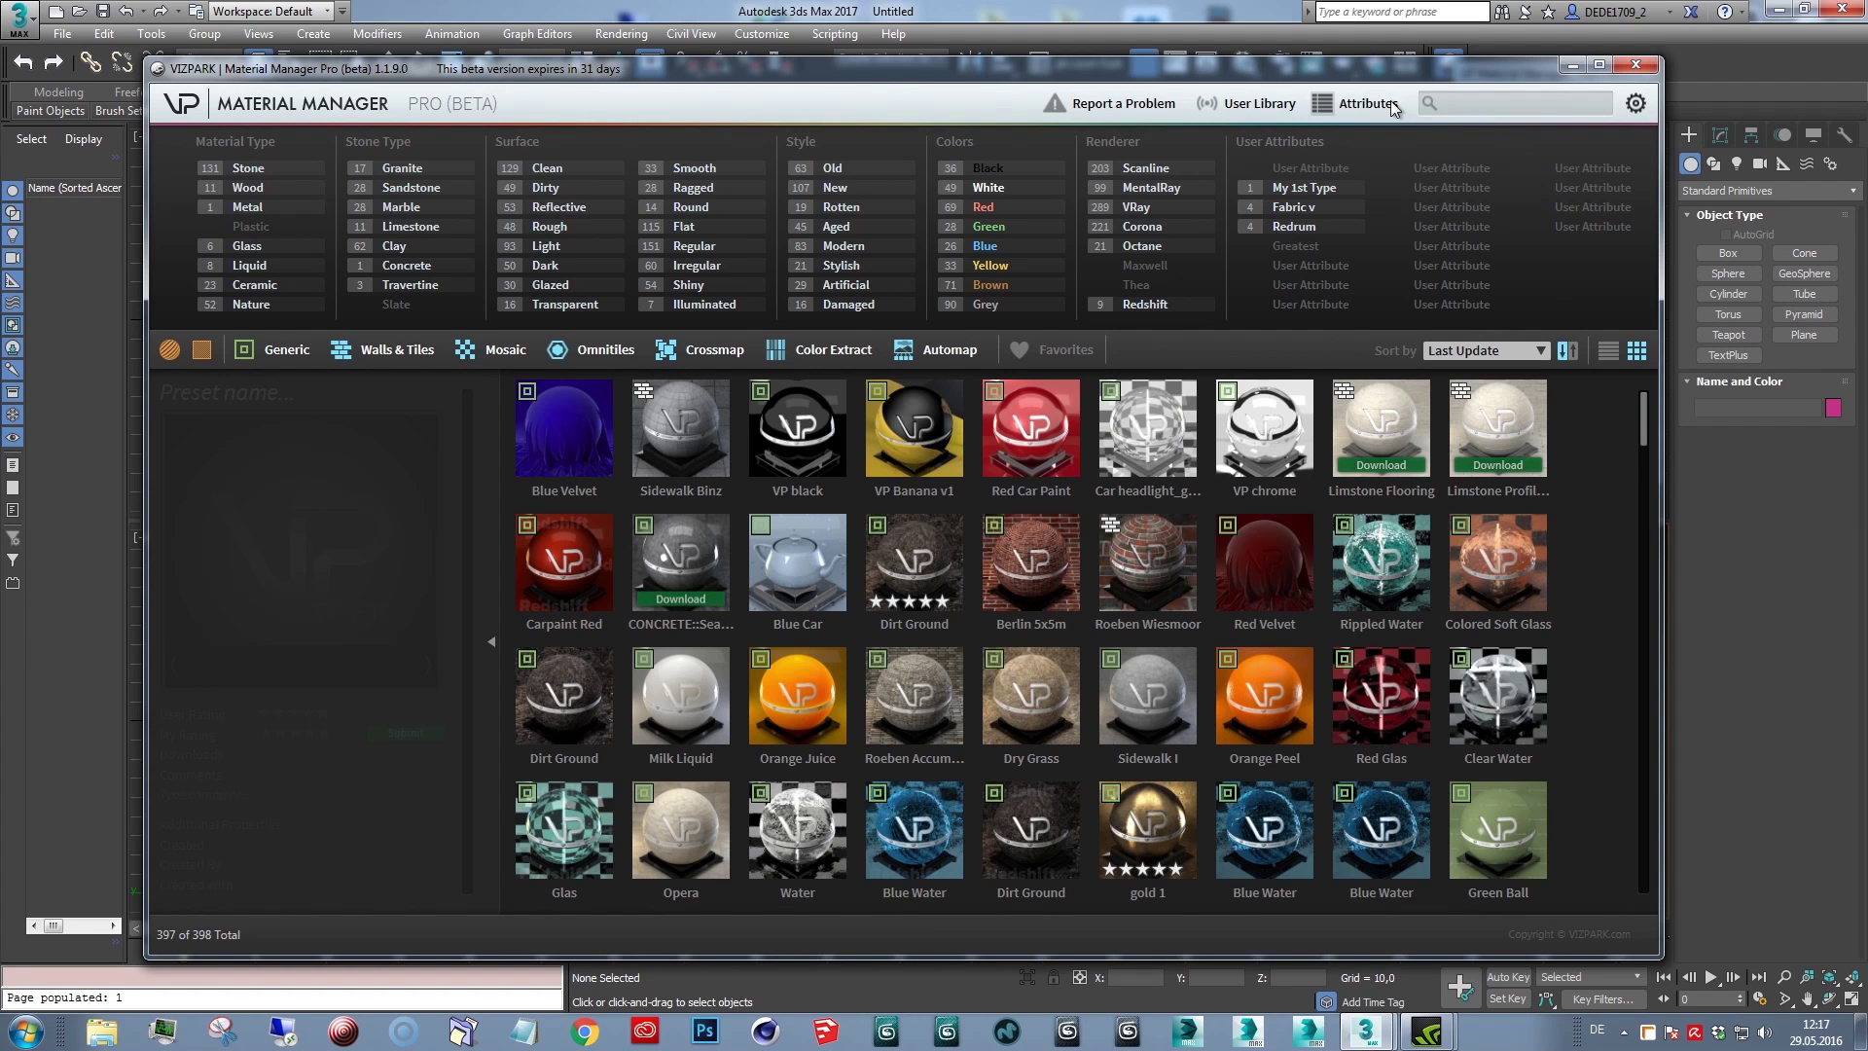
click(1388, 105)
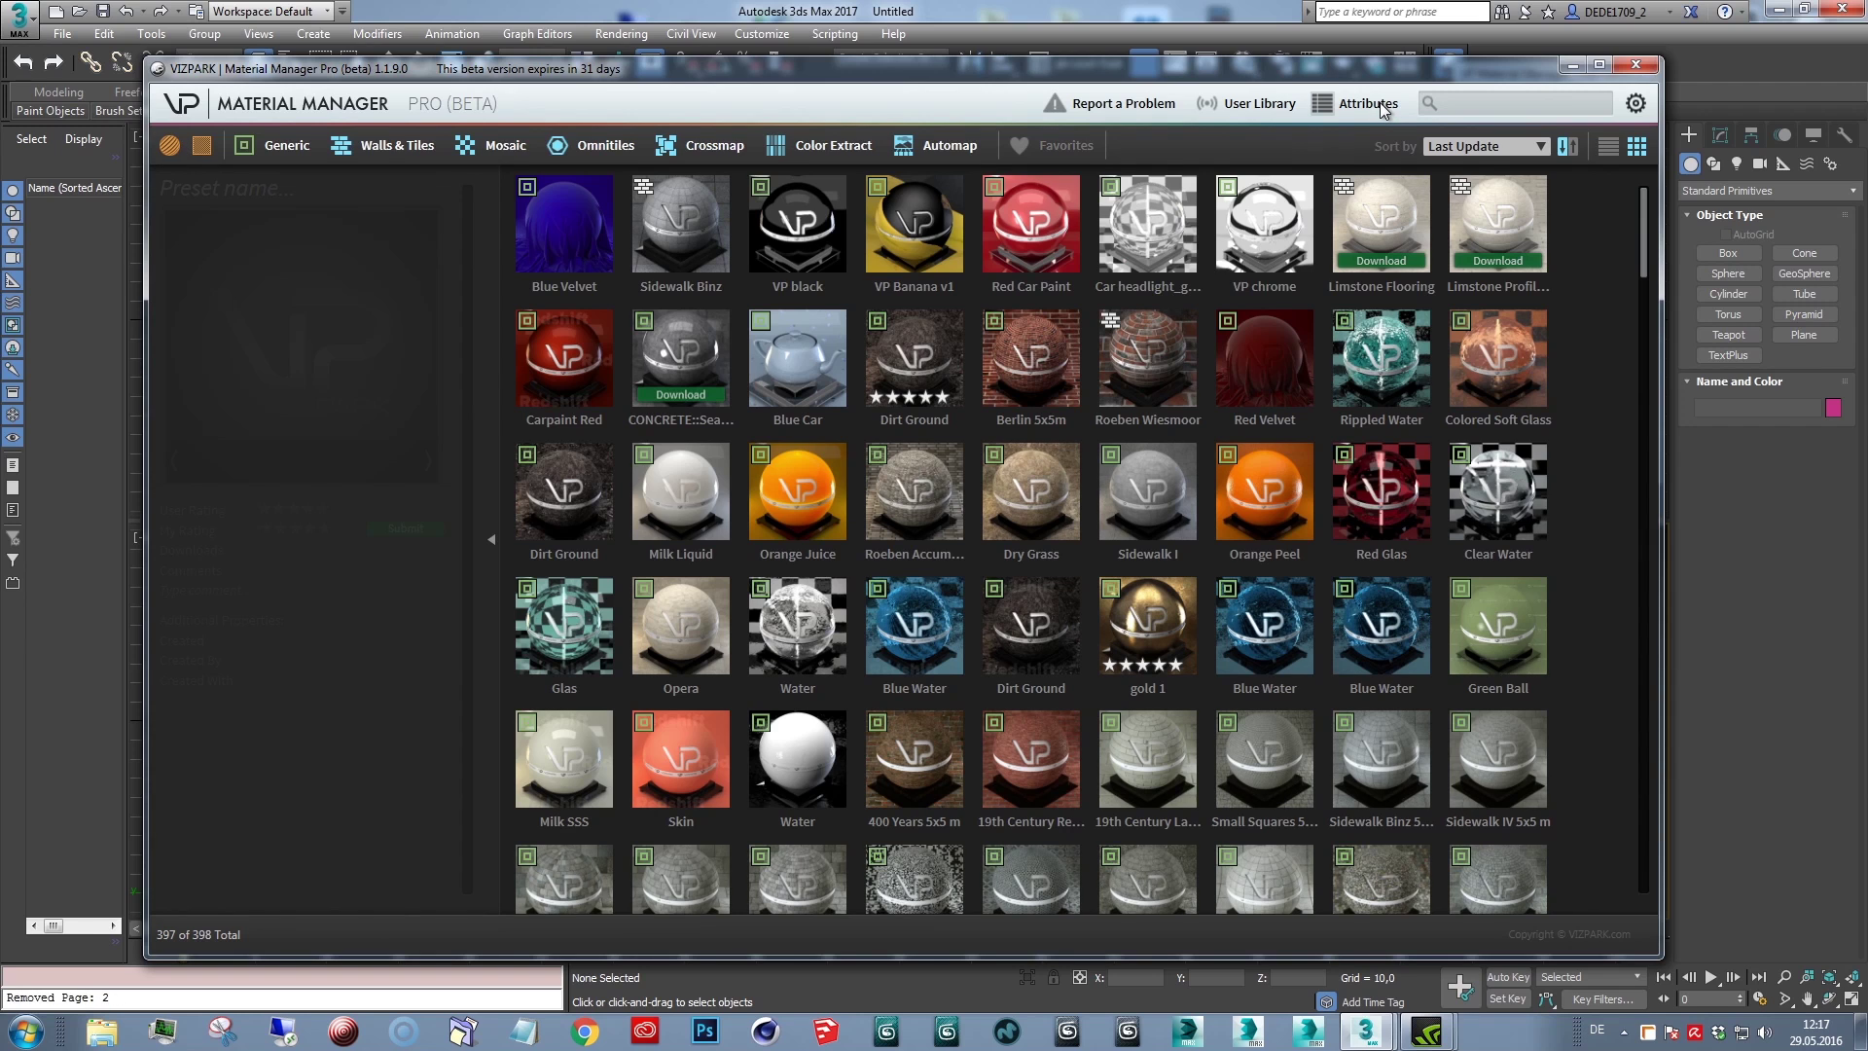
click(1384, 109)
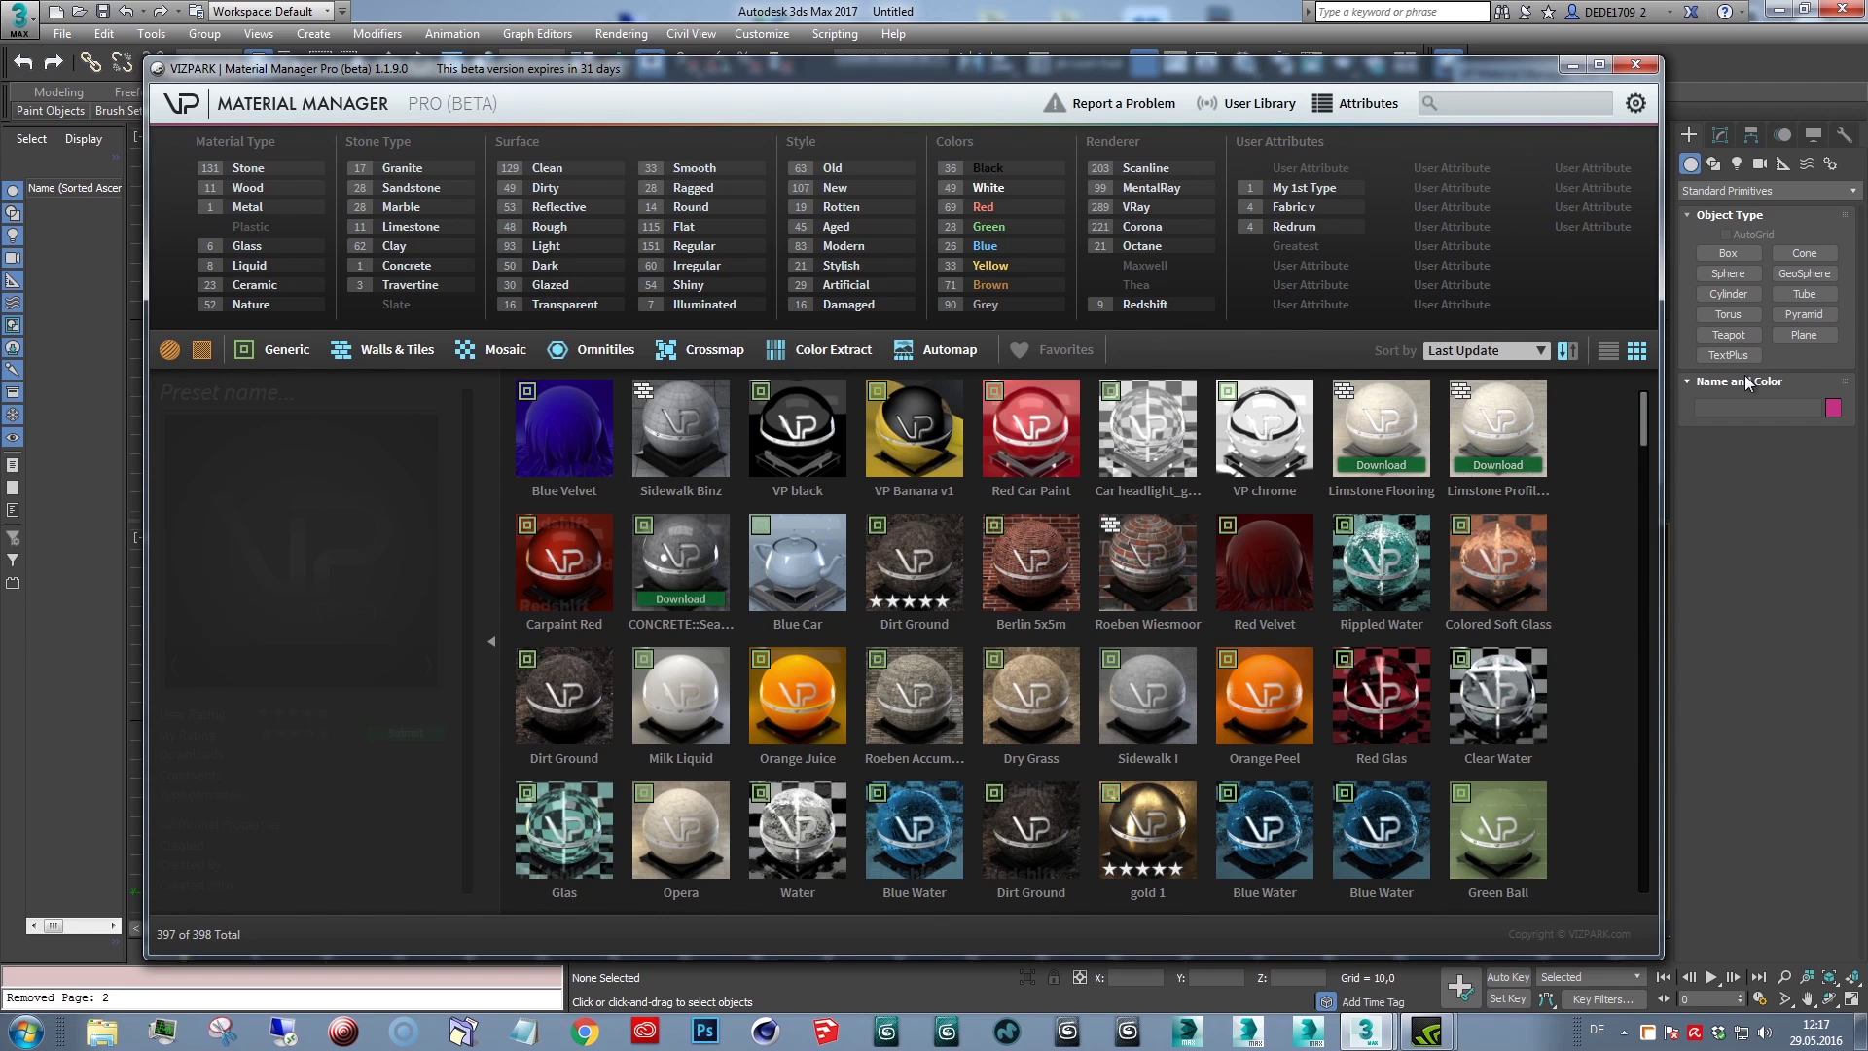
Sort the materials by Comment in list view, then return to the thumbnail grid.
click(1611, 352)
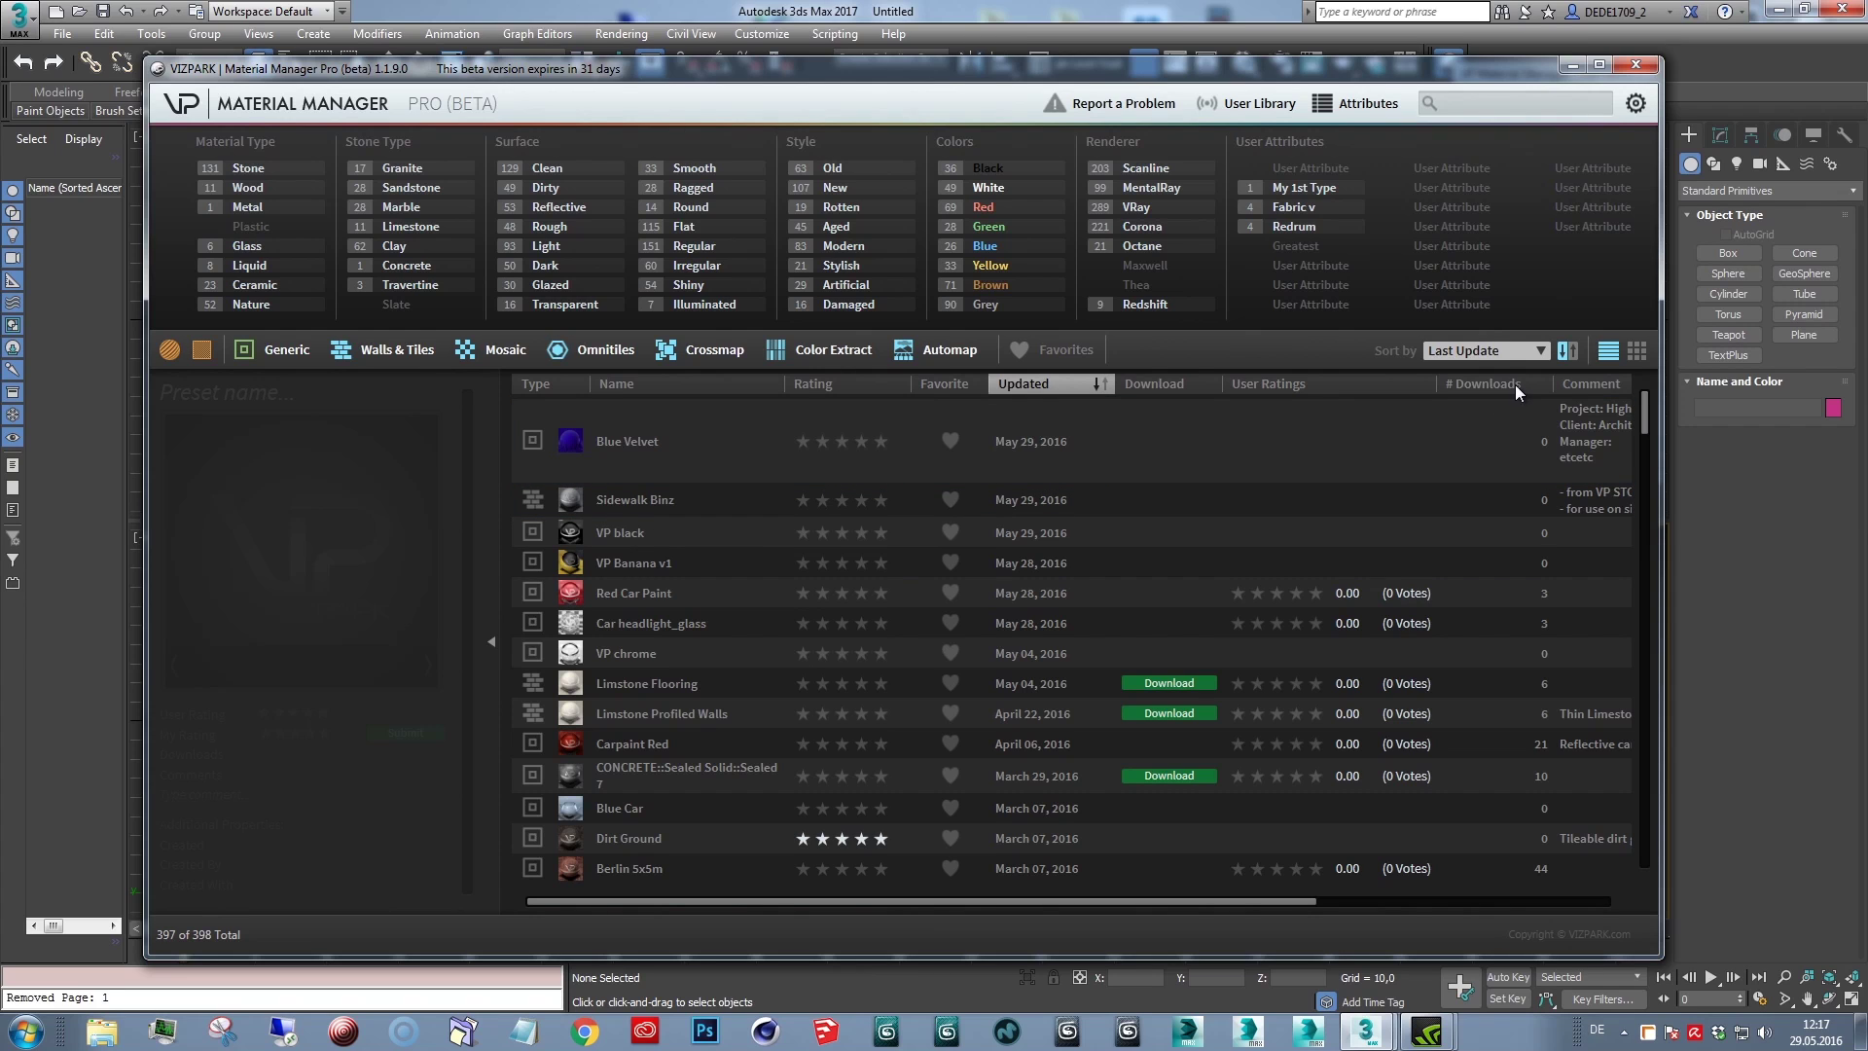
click(1582, 389)
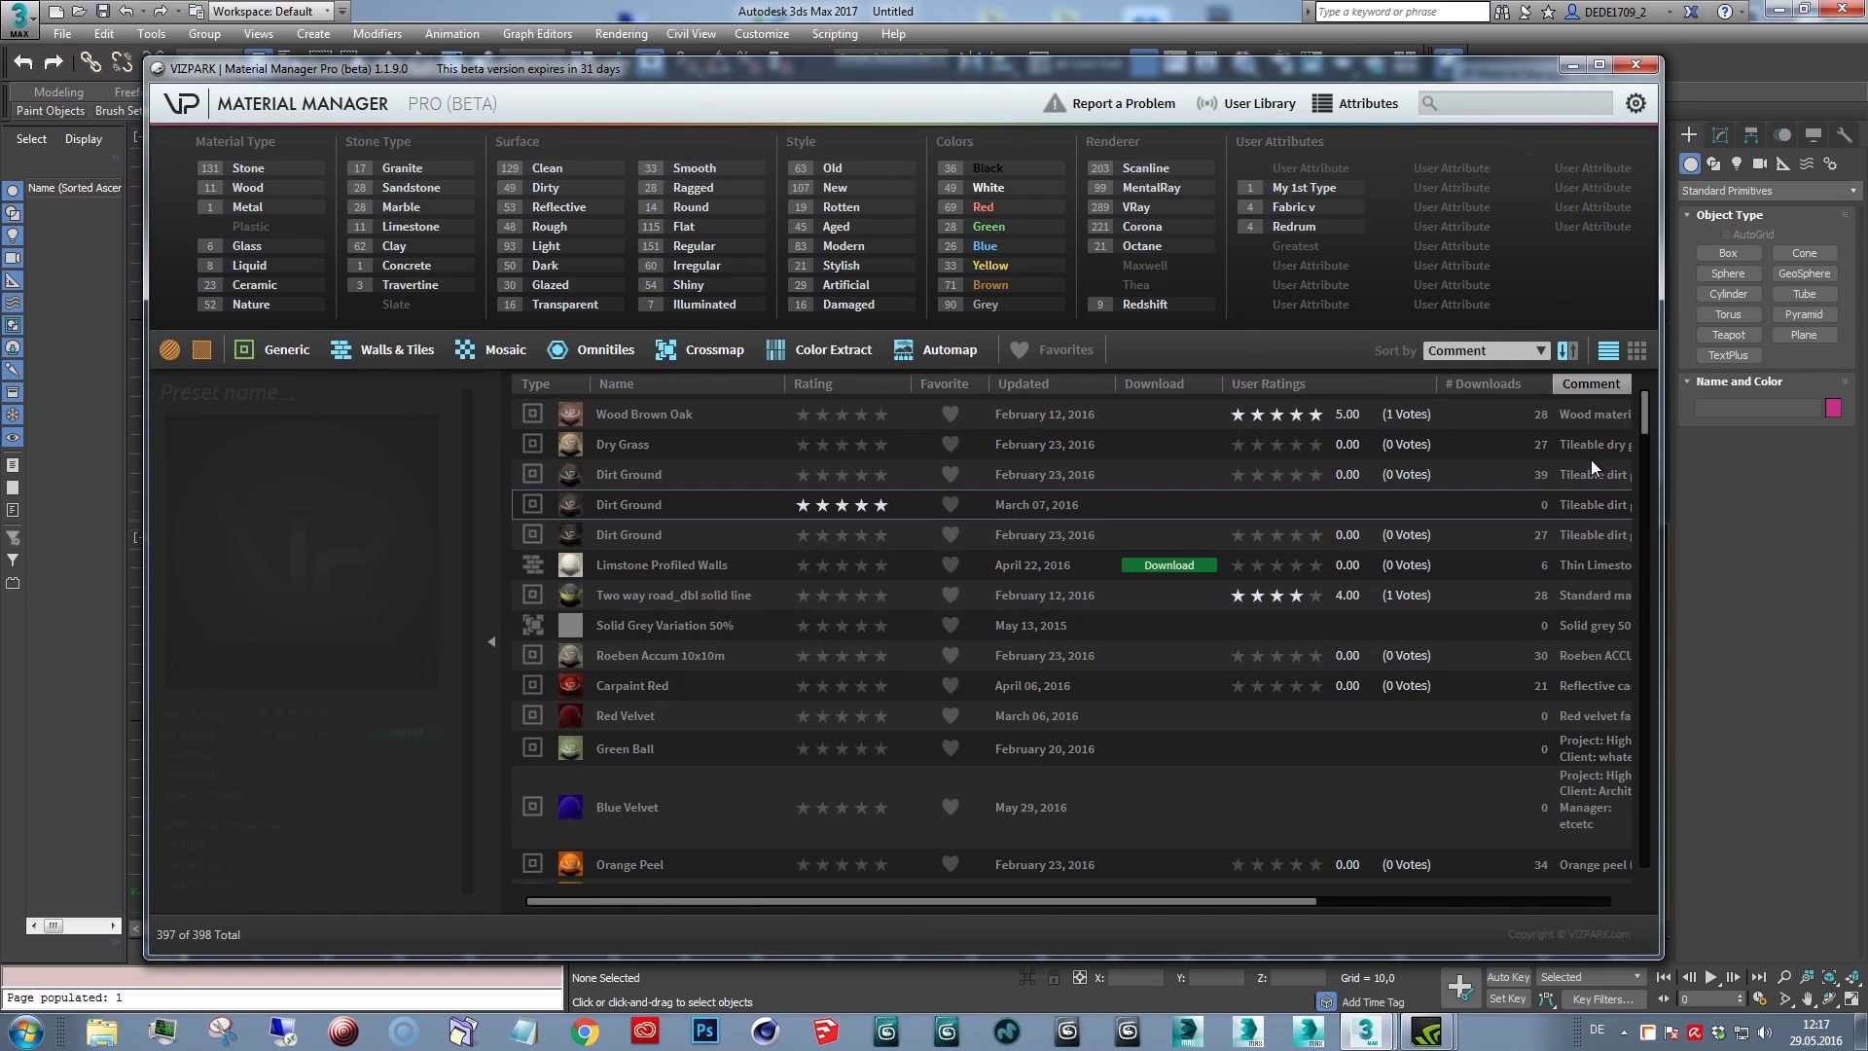
click(1517, 348)
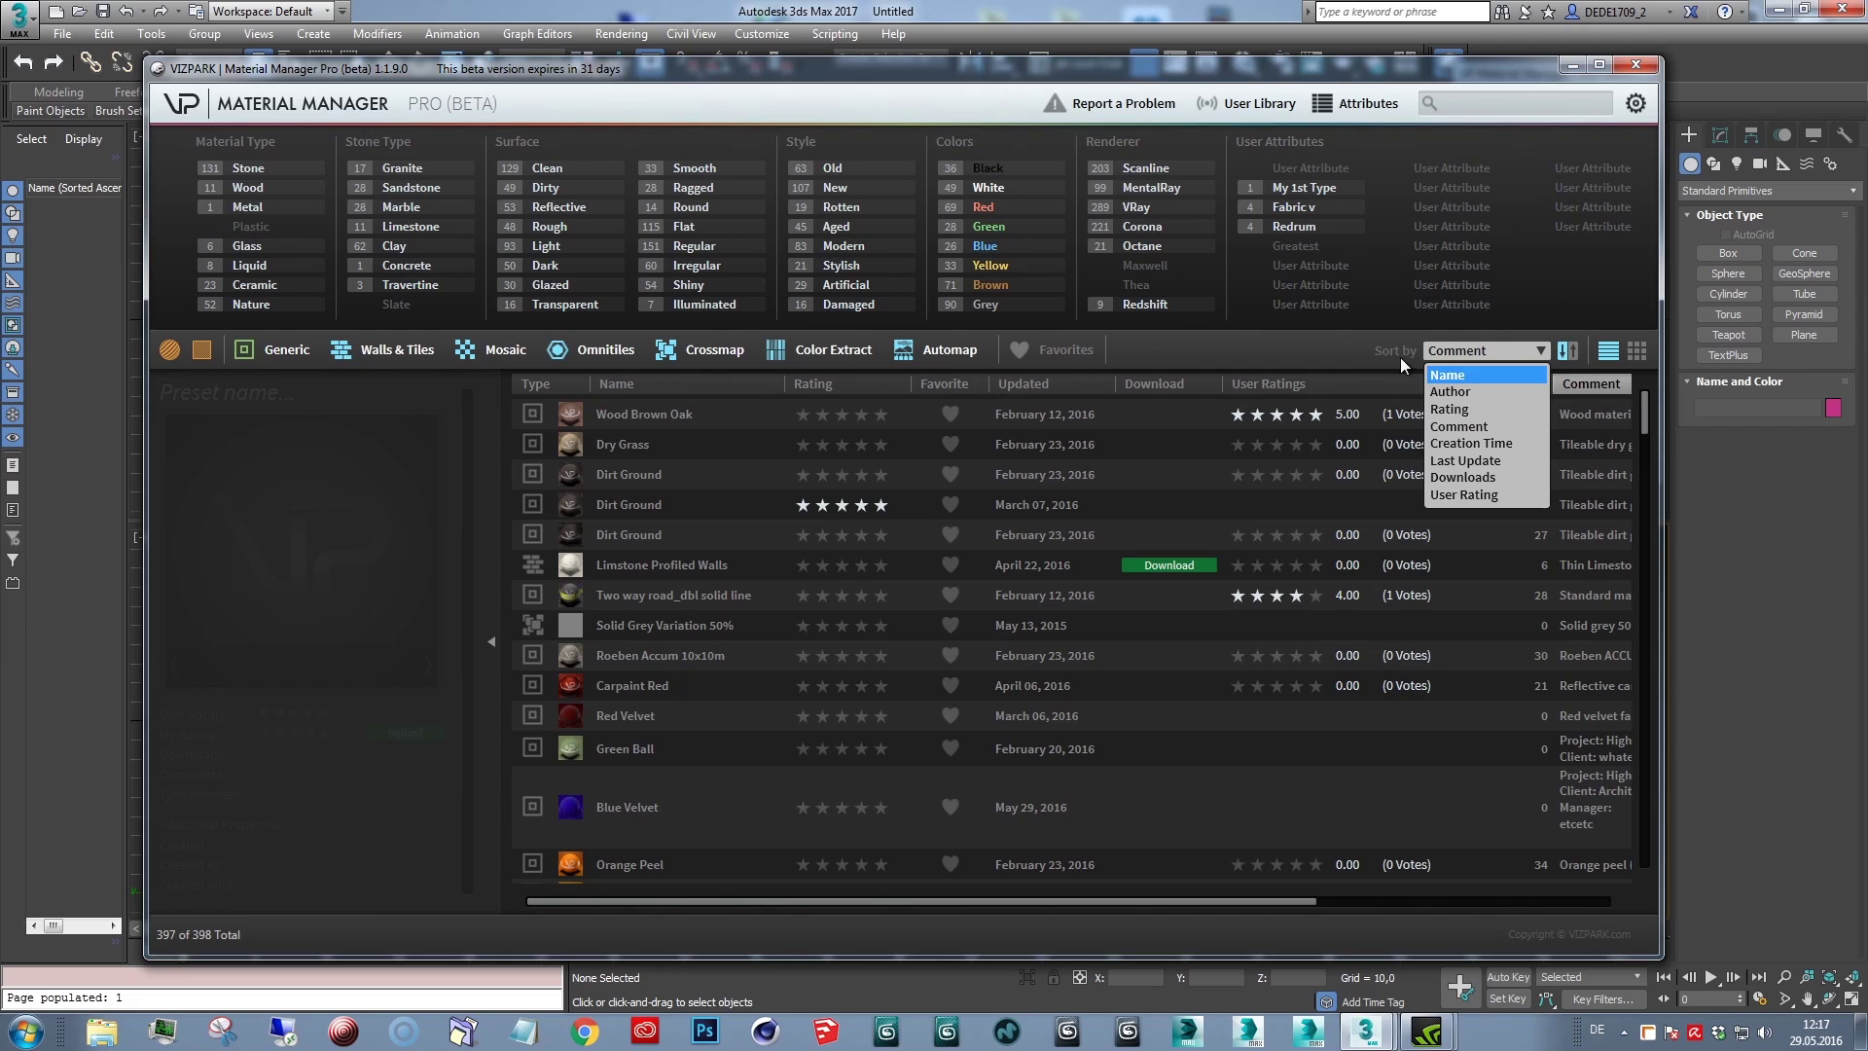
click(1300, 350)
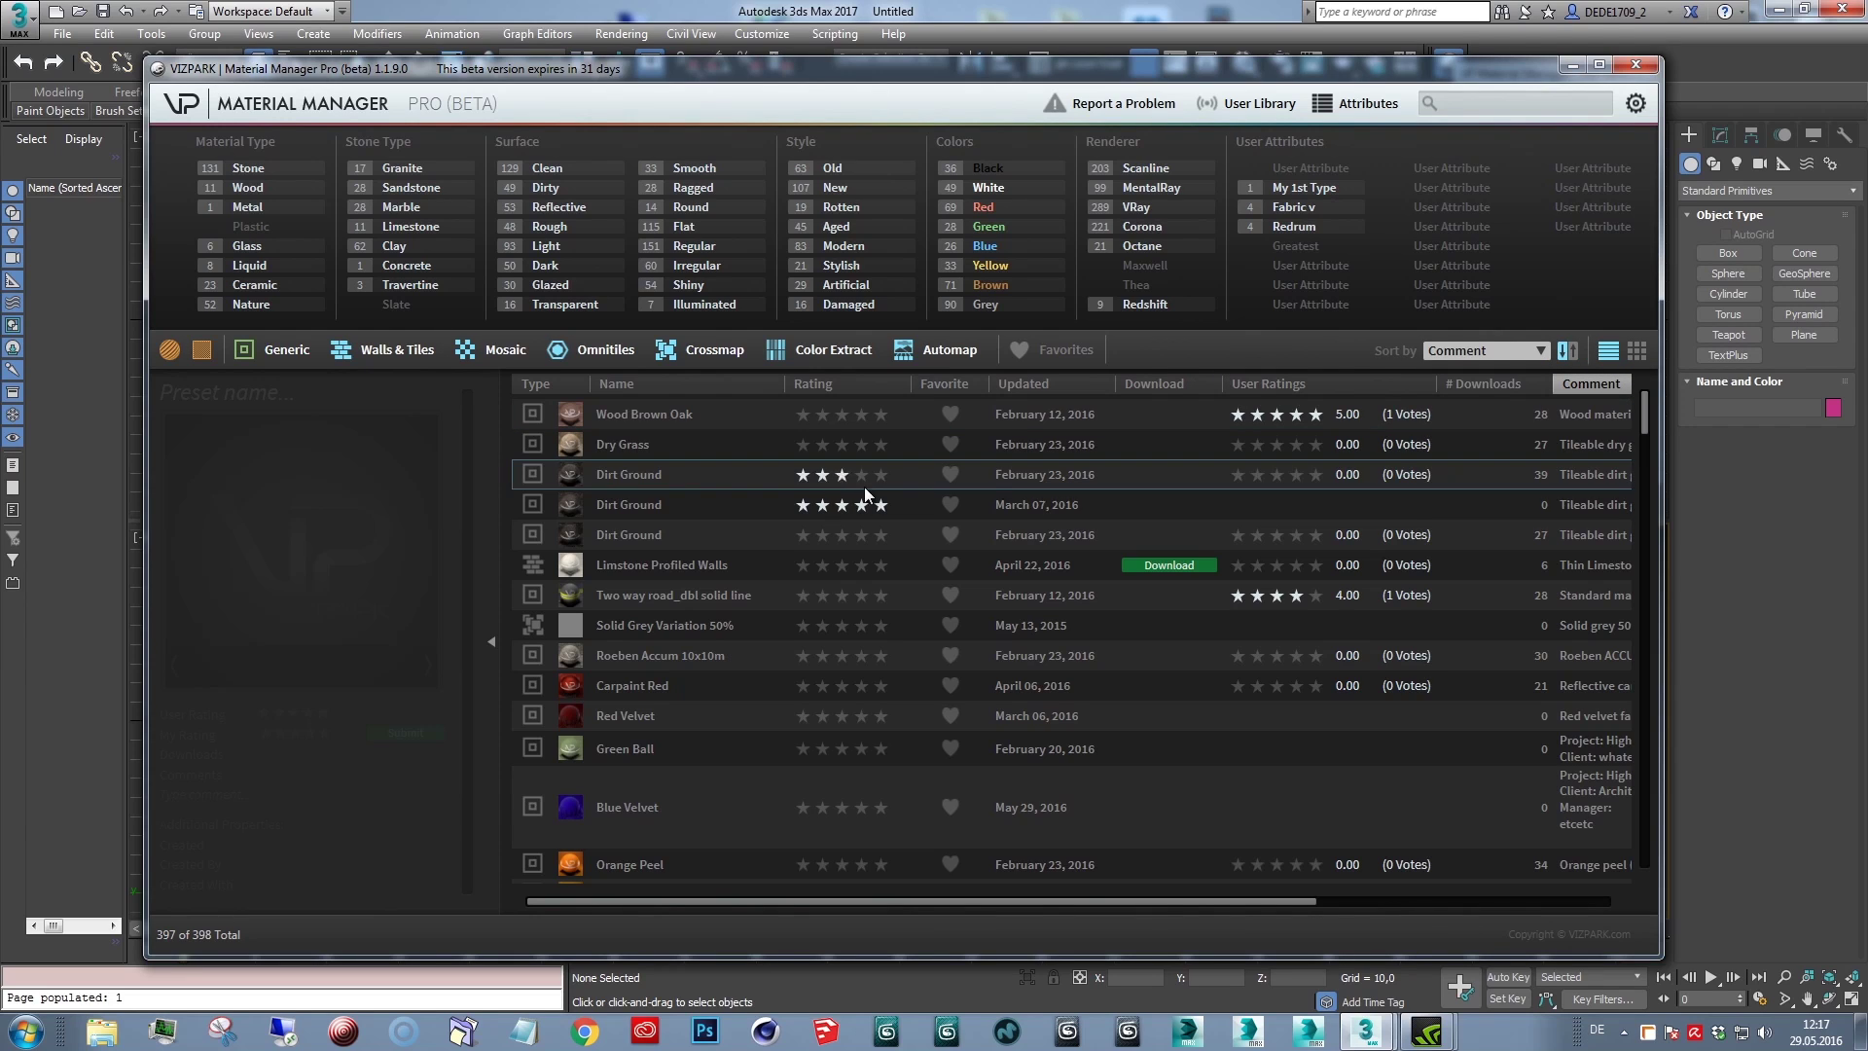
click(1636, 352)
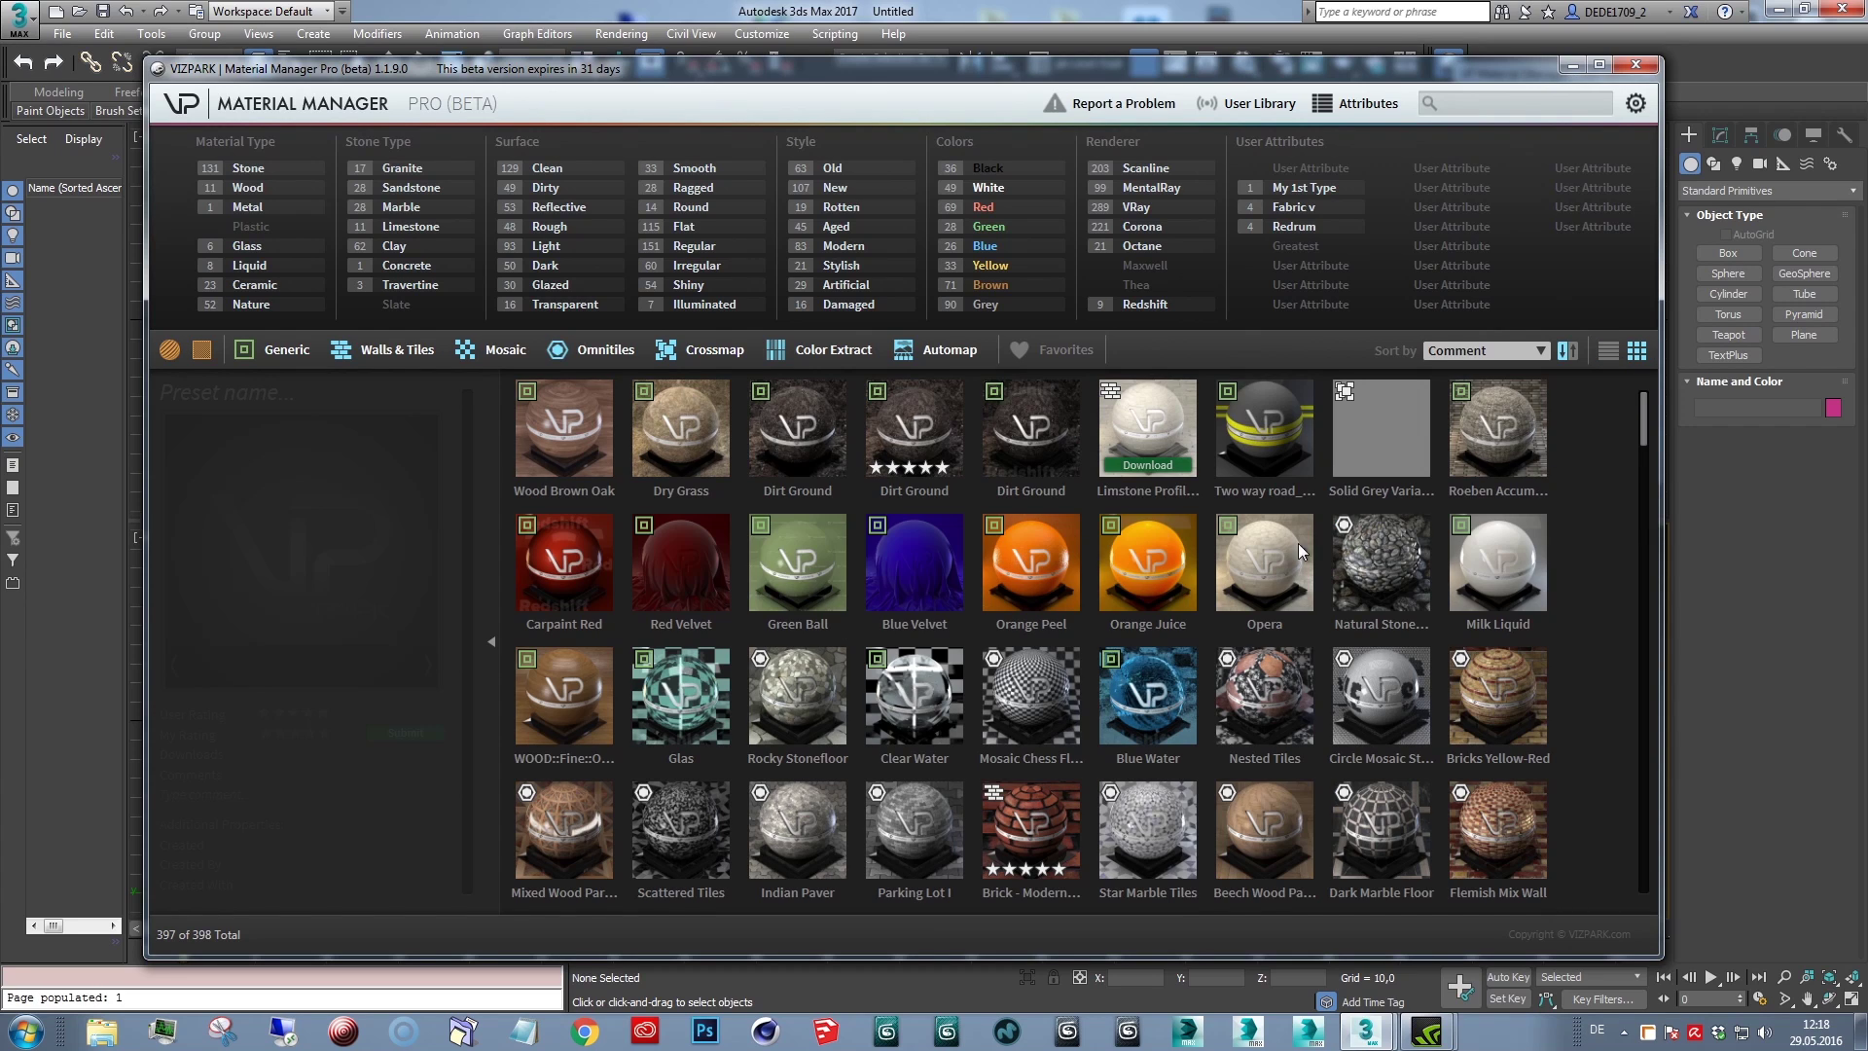
Select Wood Brown Oak to show its details: five stars, 28 downloads, comment 'Wood material for closet'.
click(586, 419)
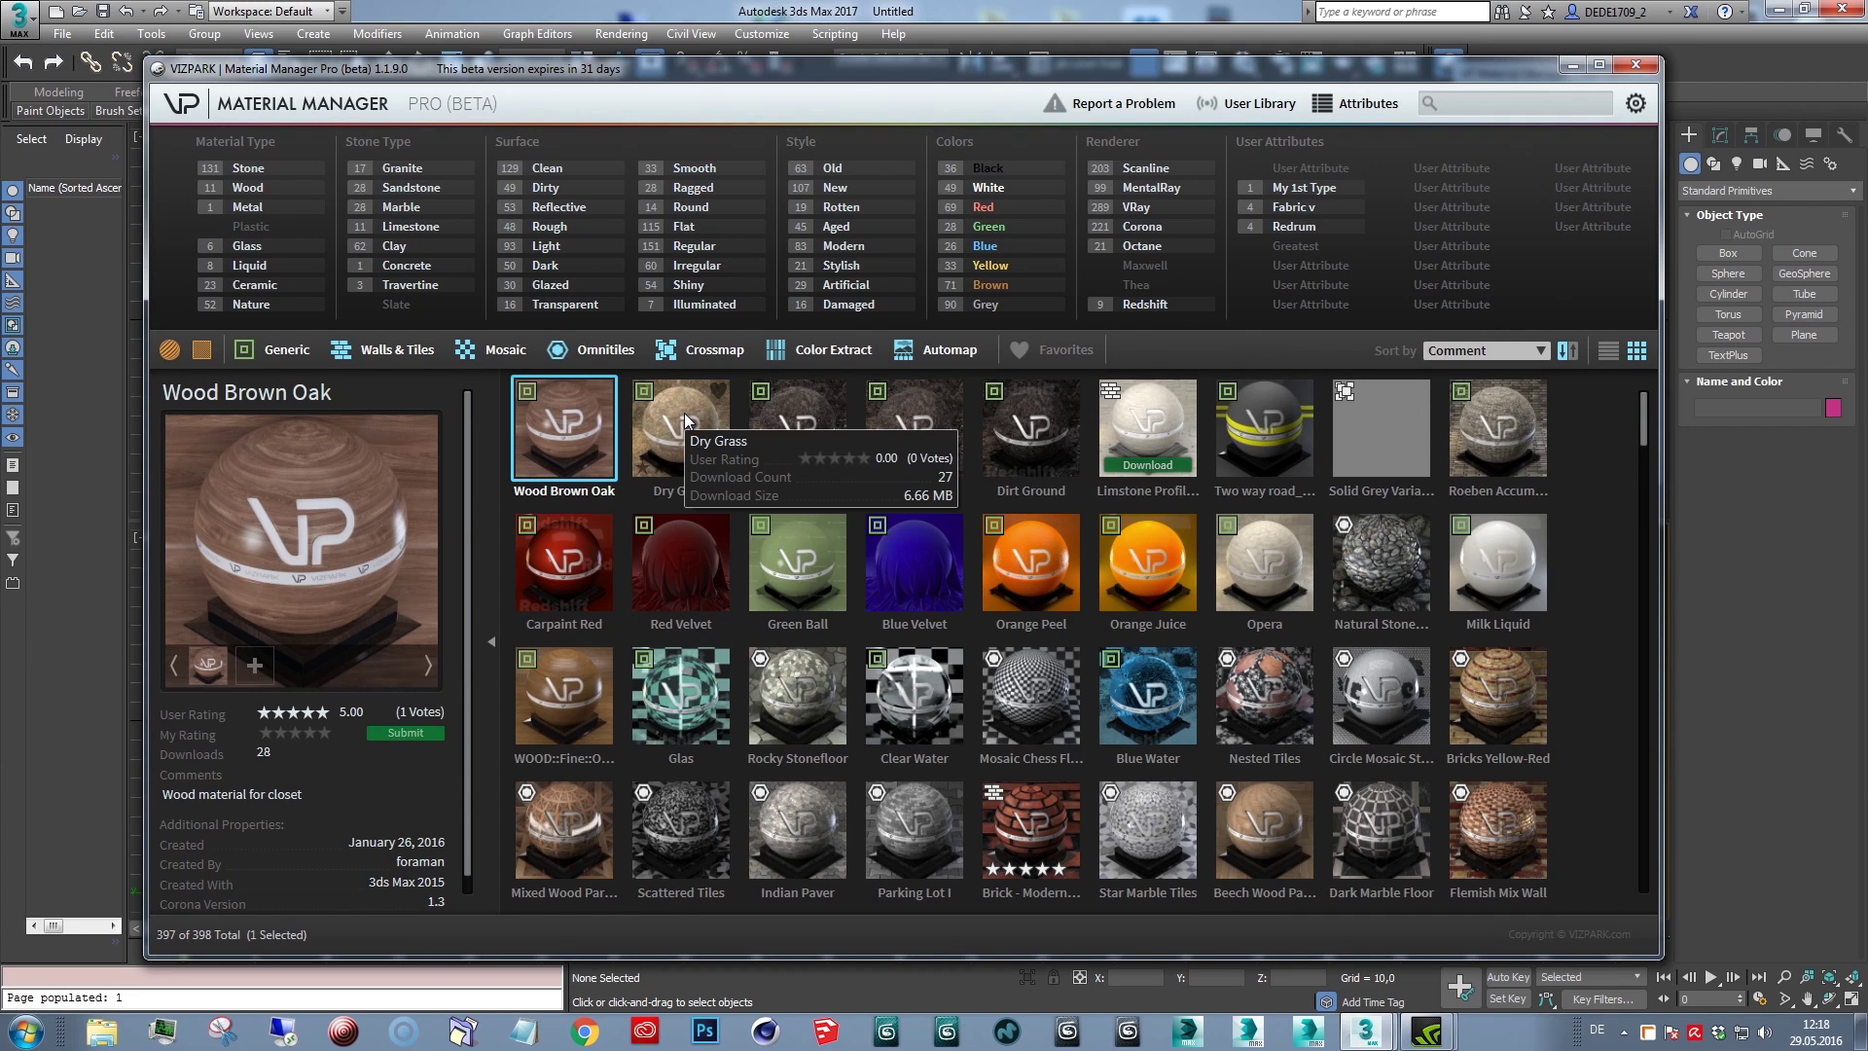